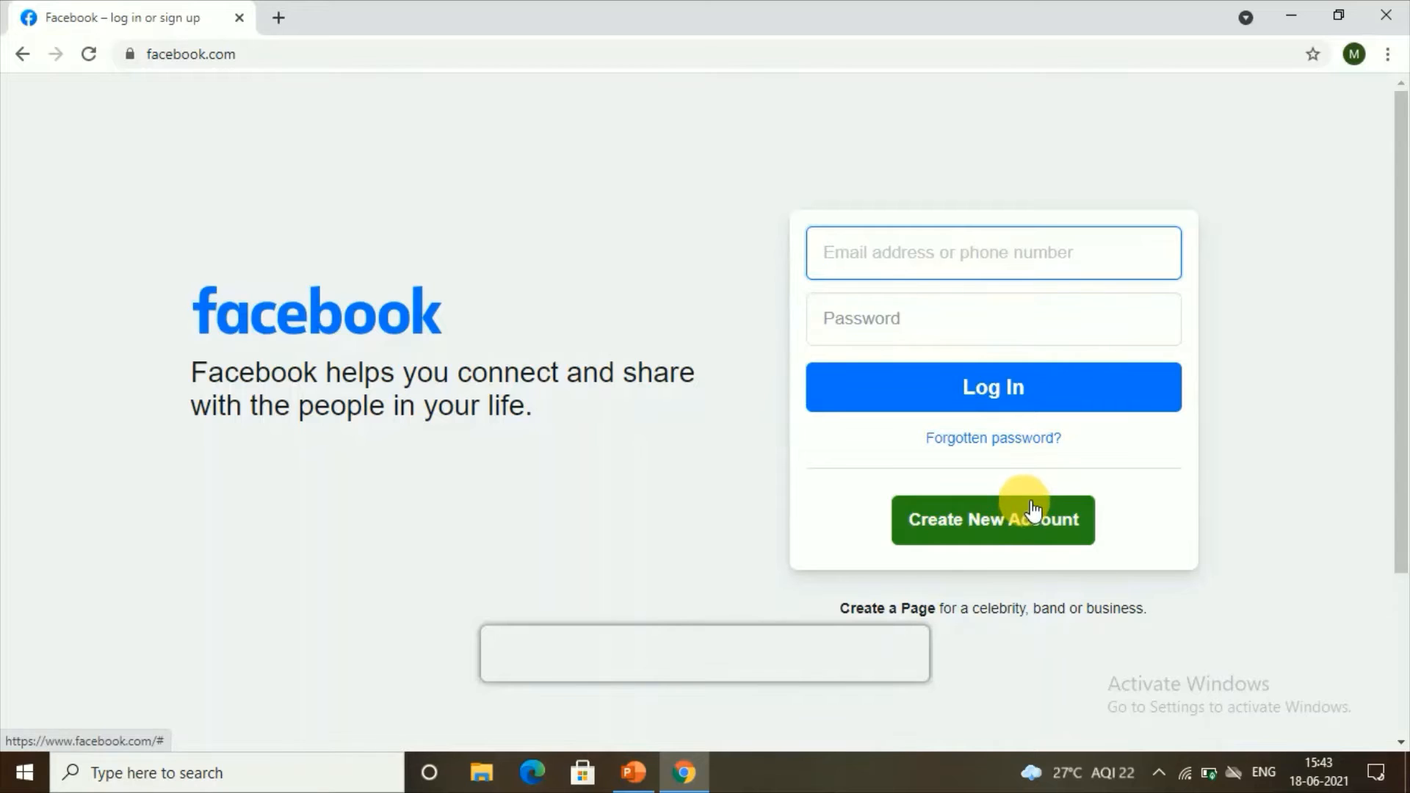
Step: Sign in, dismiss the notifications prompt, and start a new Page from the Create menu
left_click(954, 540)
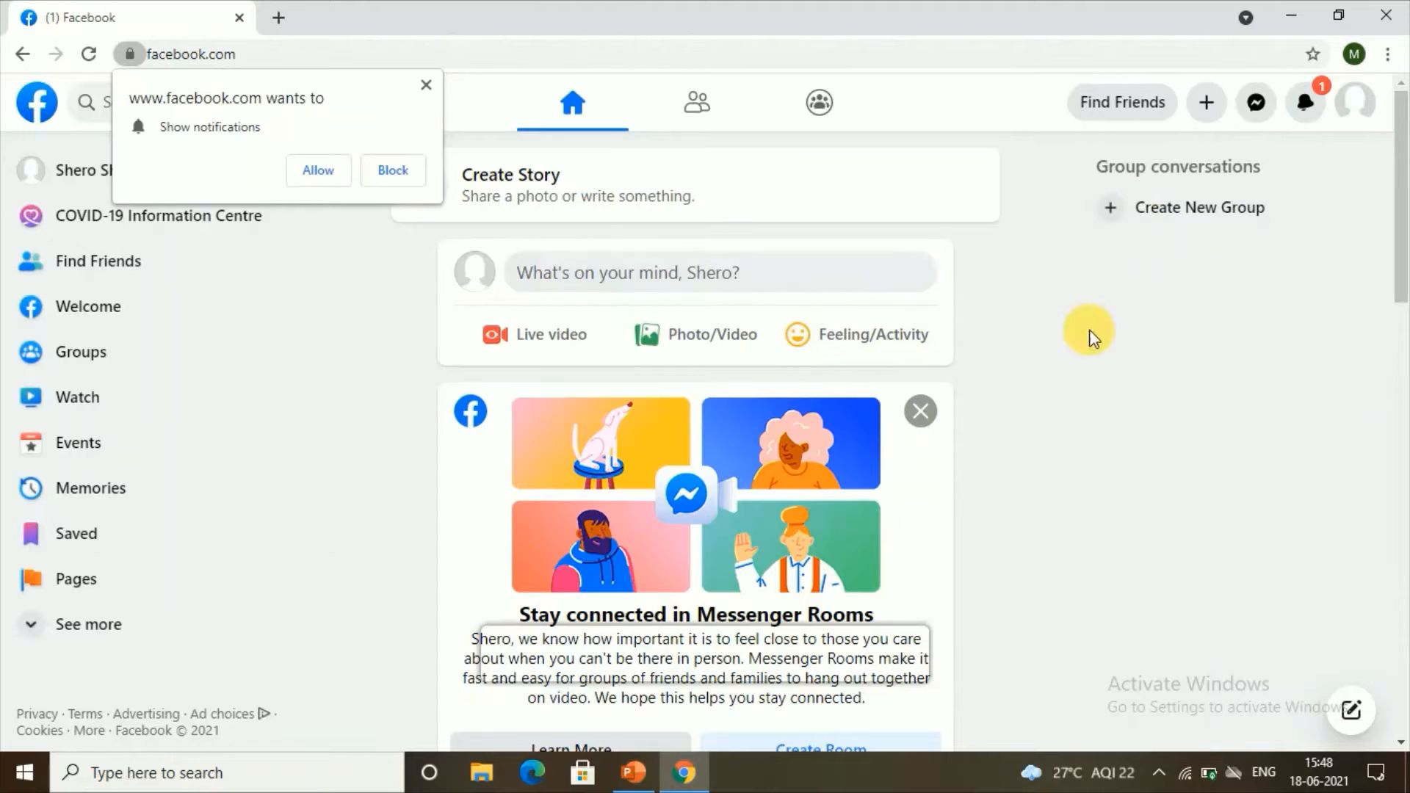
left_click(426, 84)
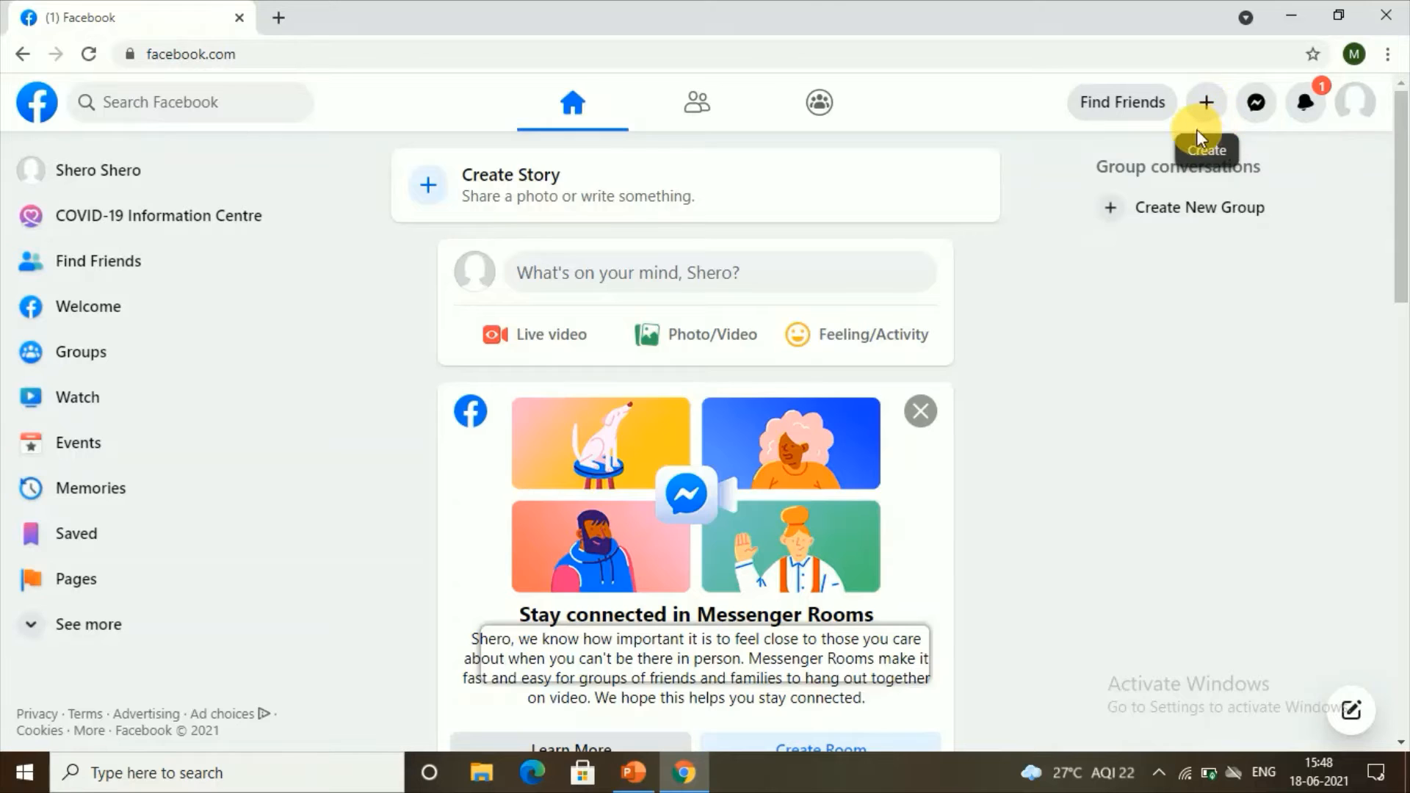
left_click(1201, 109)
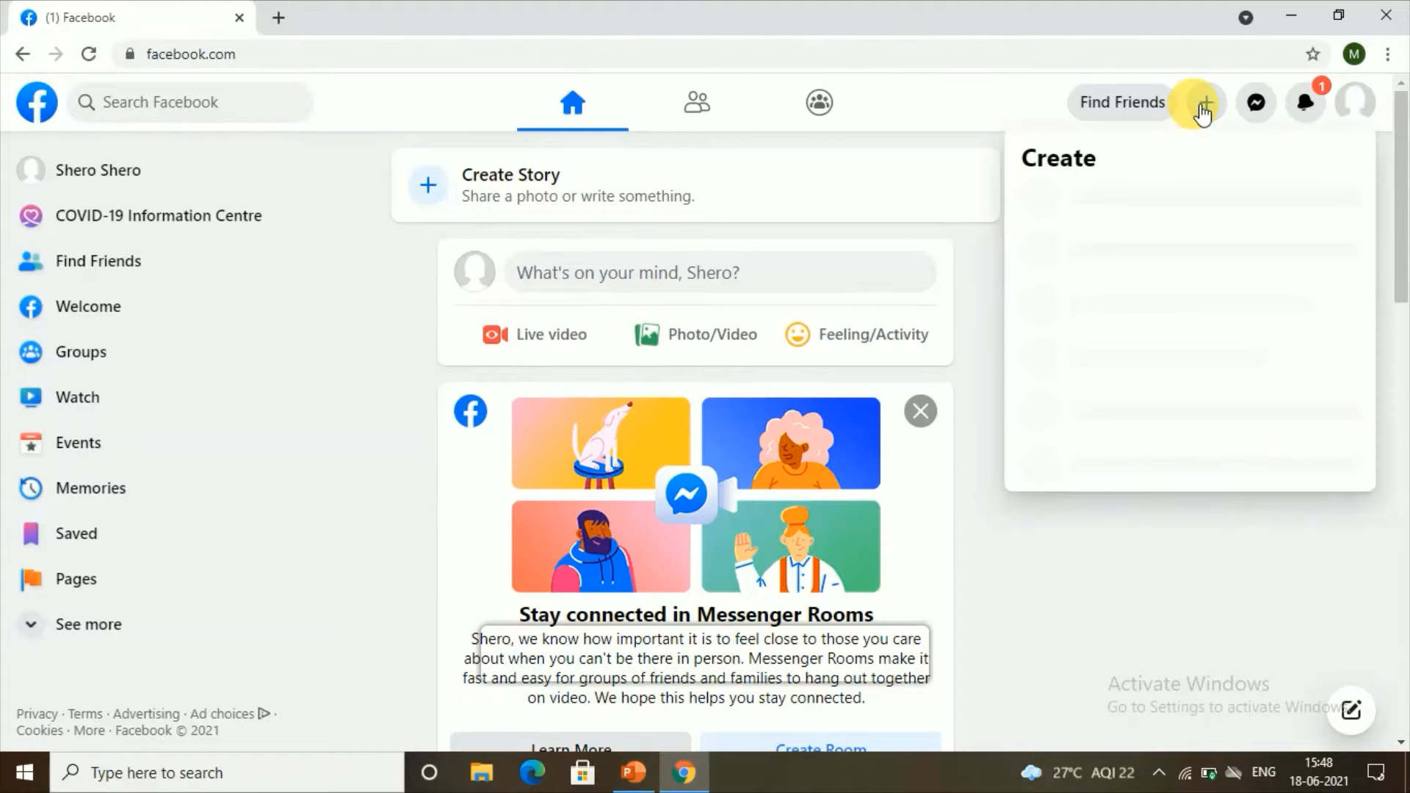
left_click(1141, 409)
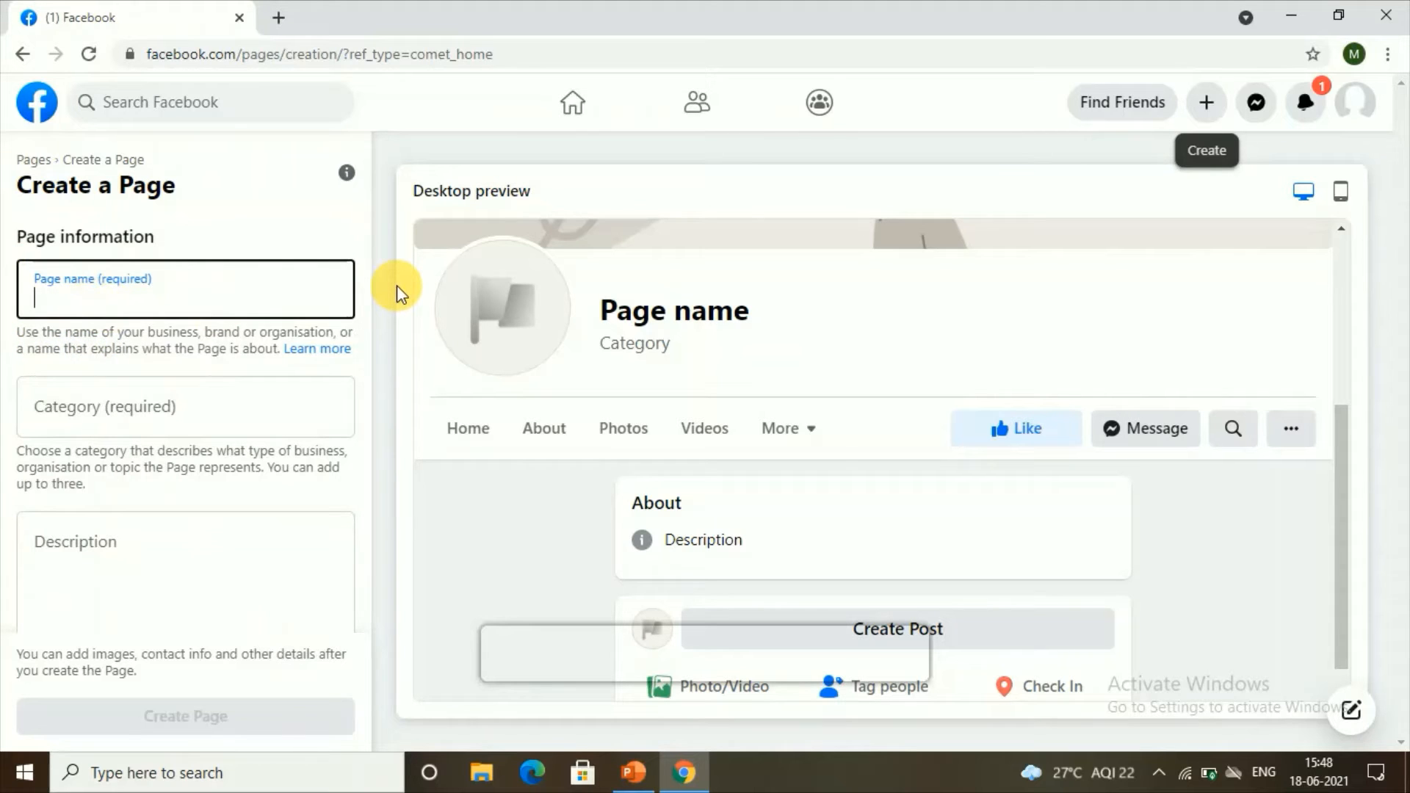
Step: Name the Page Naturals and add Organic food shop as its first category
type("naturals")
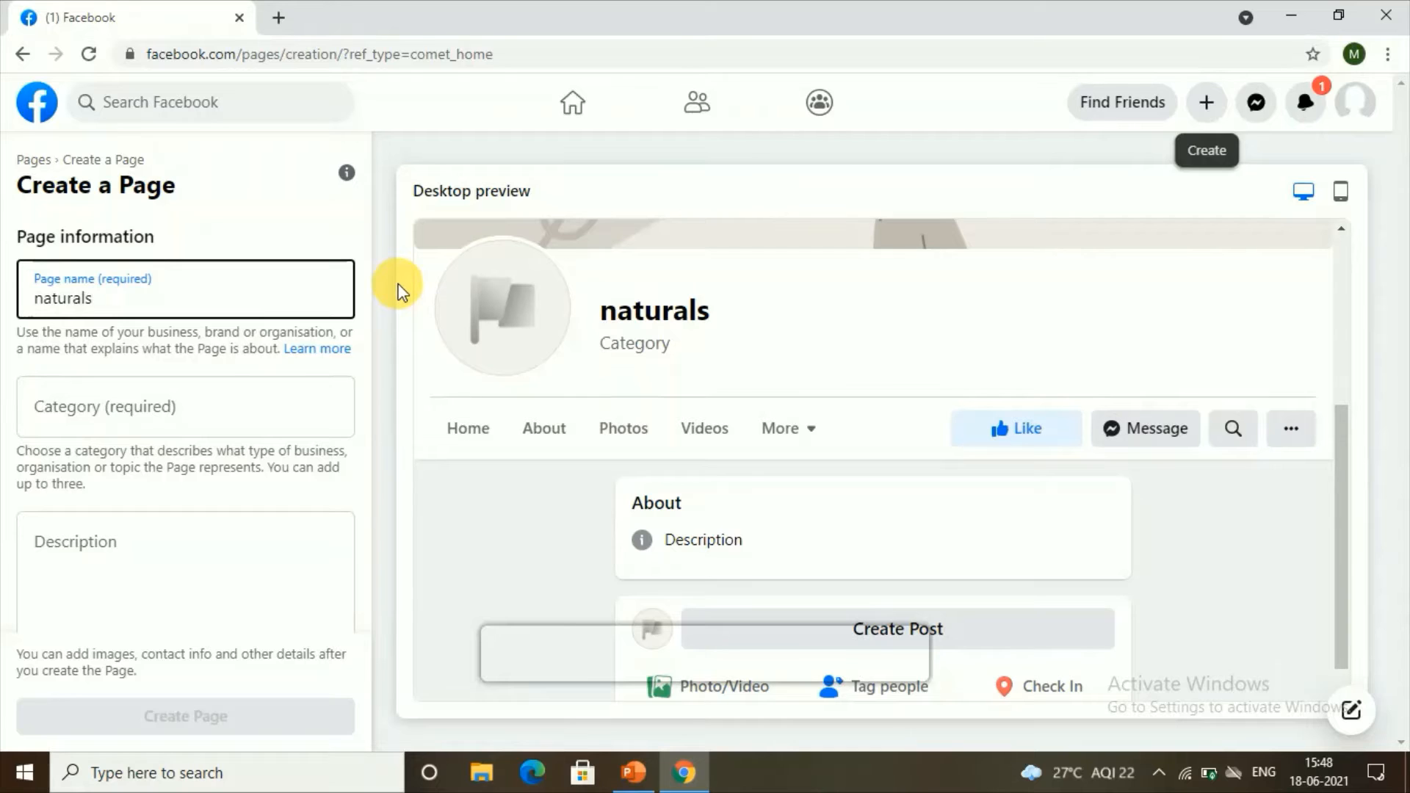
left_click(103, 411)
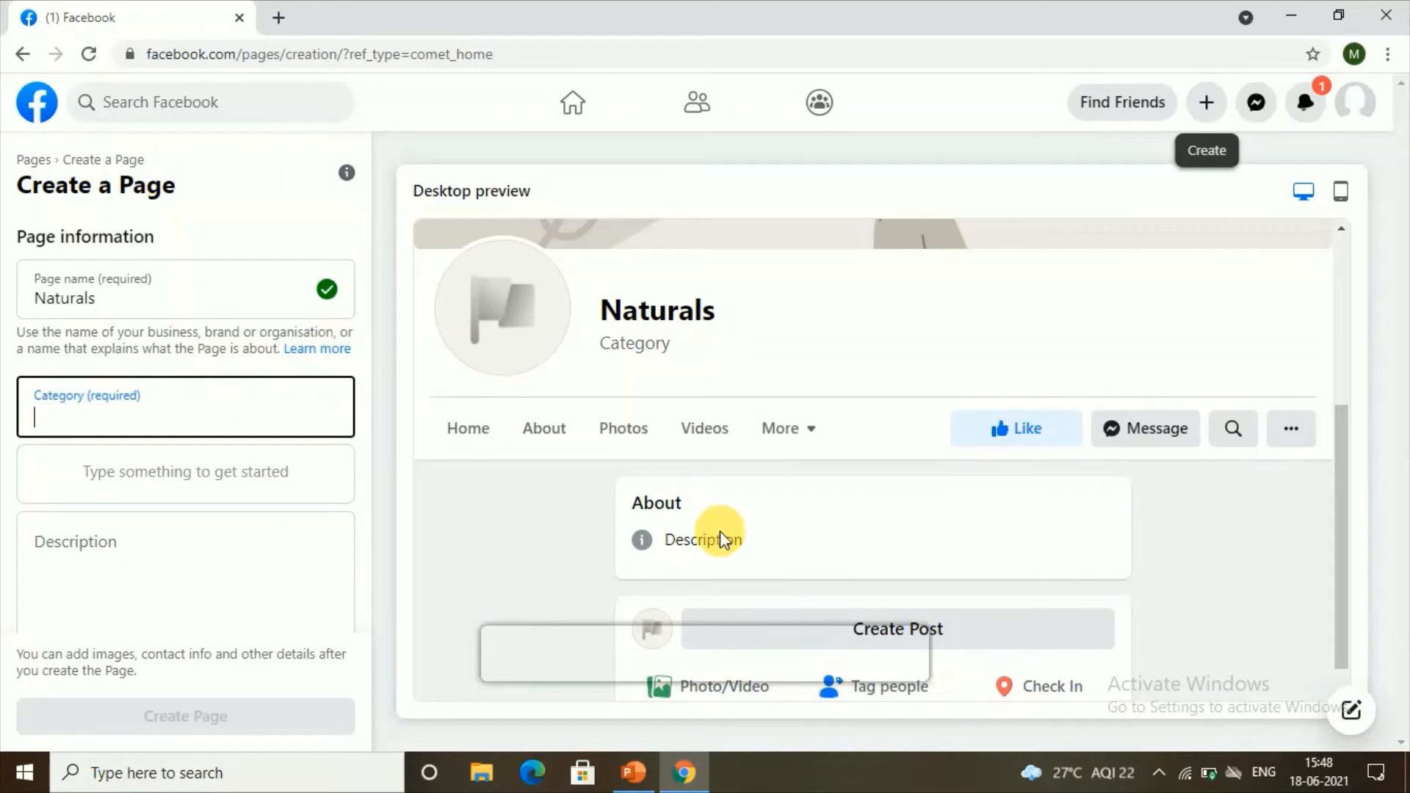
type("or")
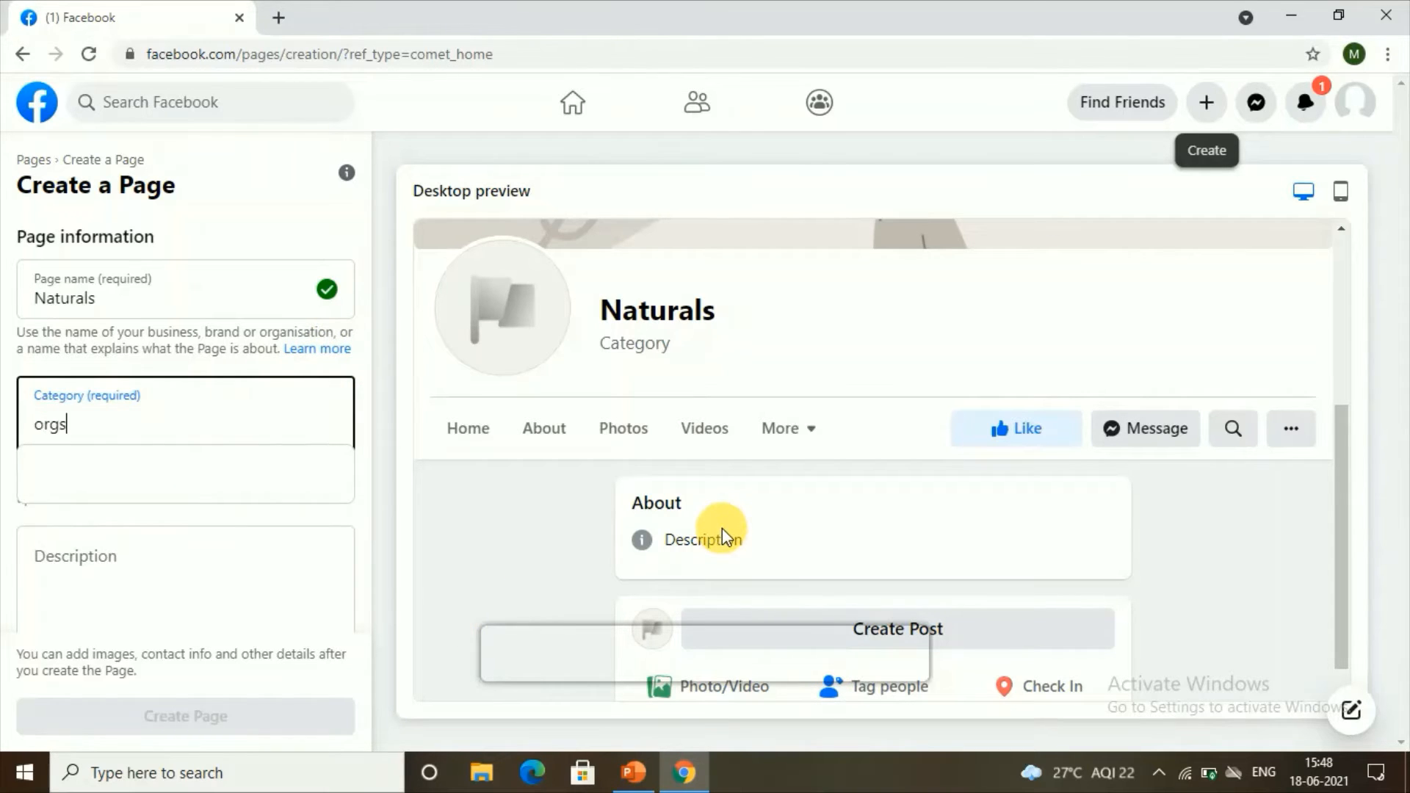
type("gs")
key("BackSpace")
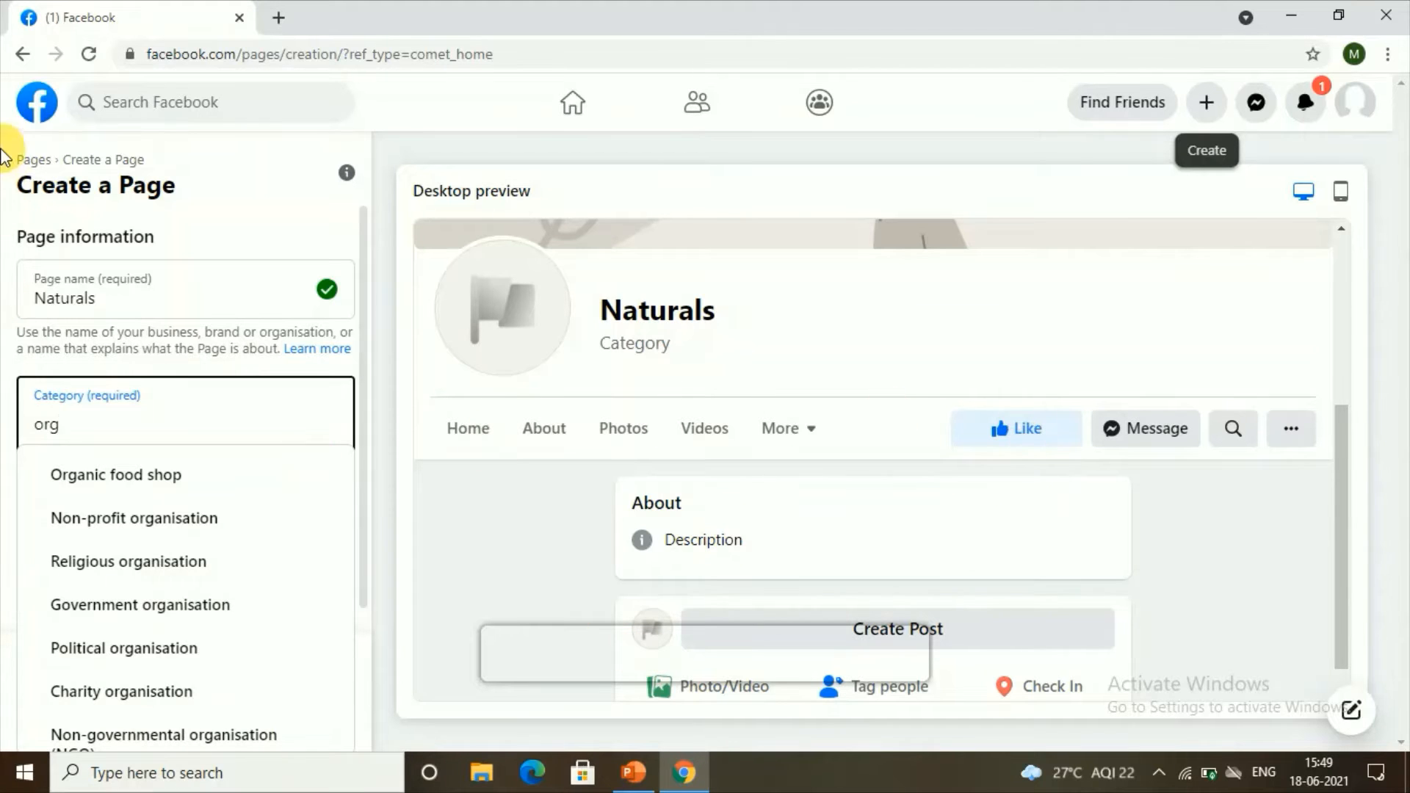
left_click(113, 479)
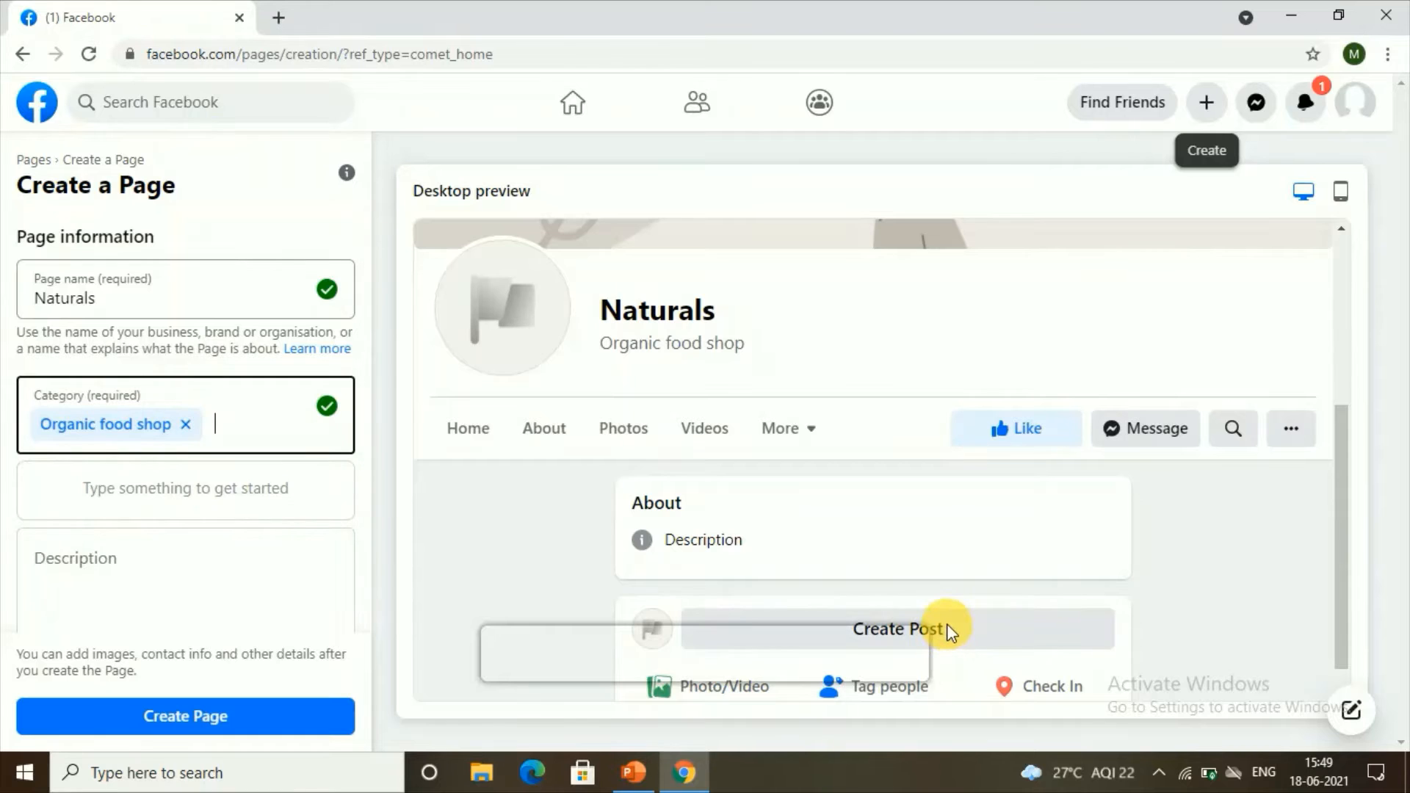
Step: Add the Food delivery service and Food service distributor categories, then create the Page
type("foo")
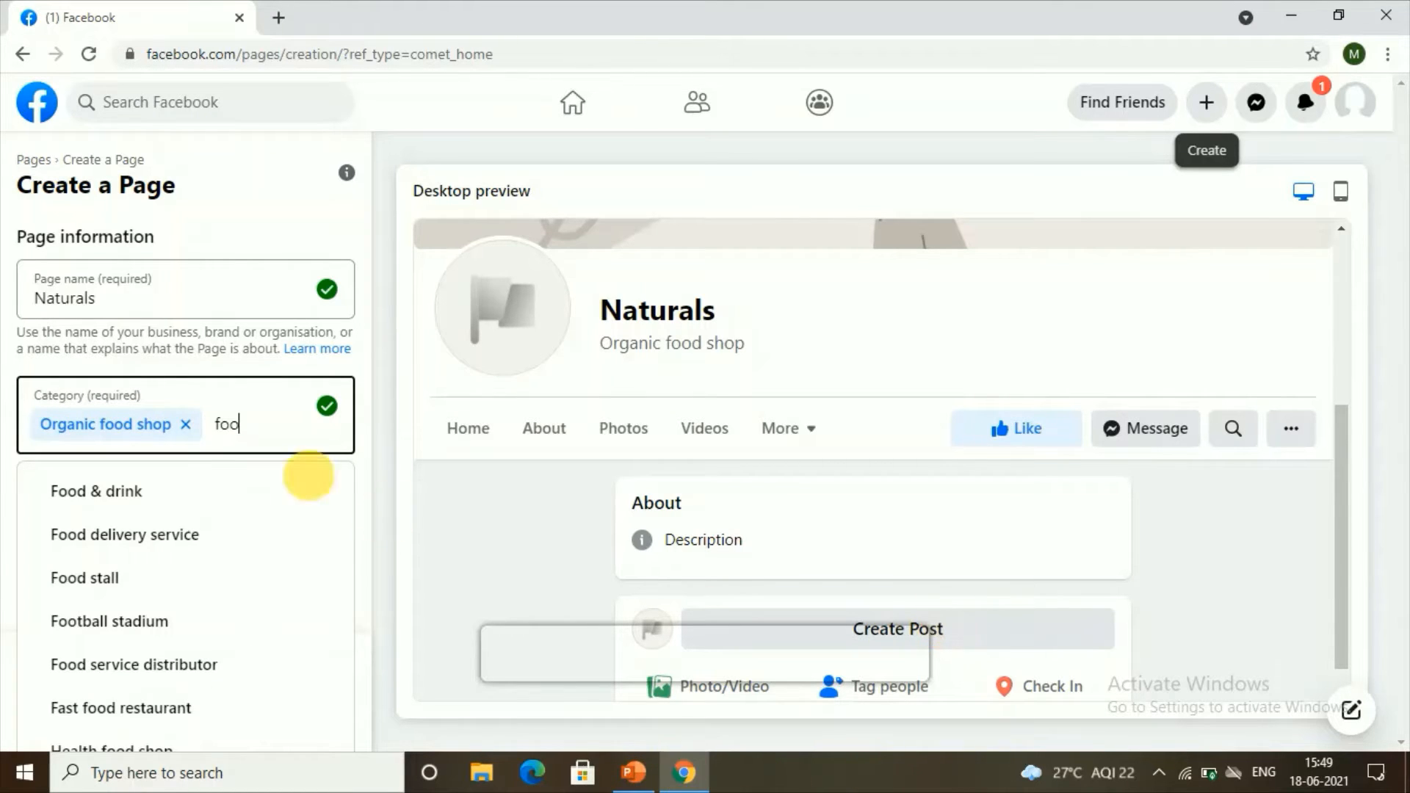
left_click(116, 536)
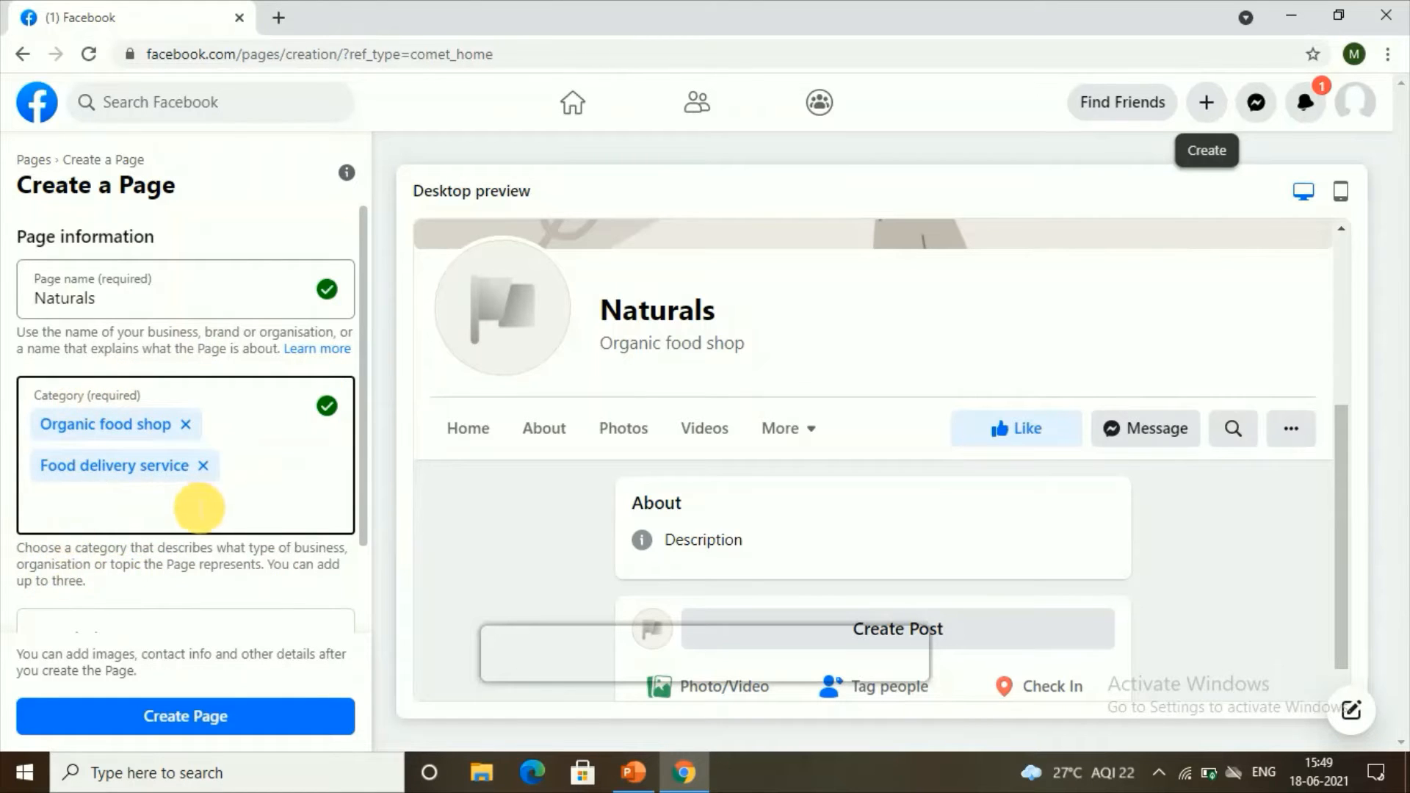
left_click(199, 508)
type("k")
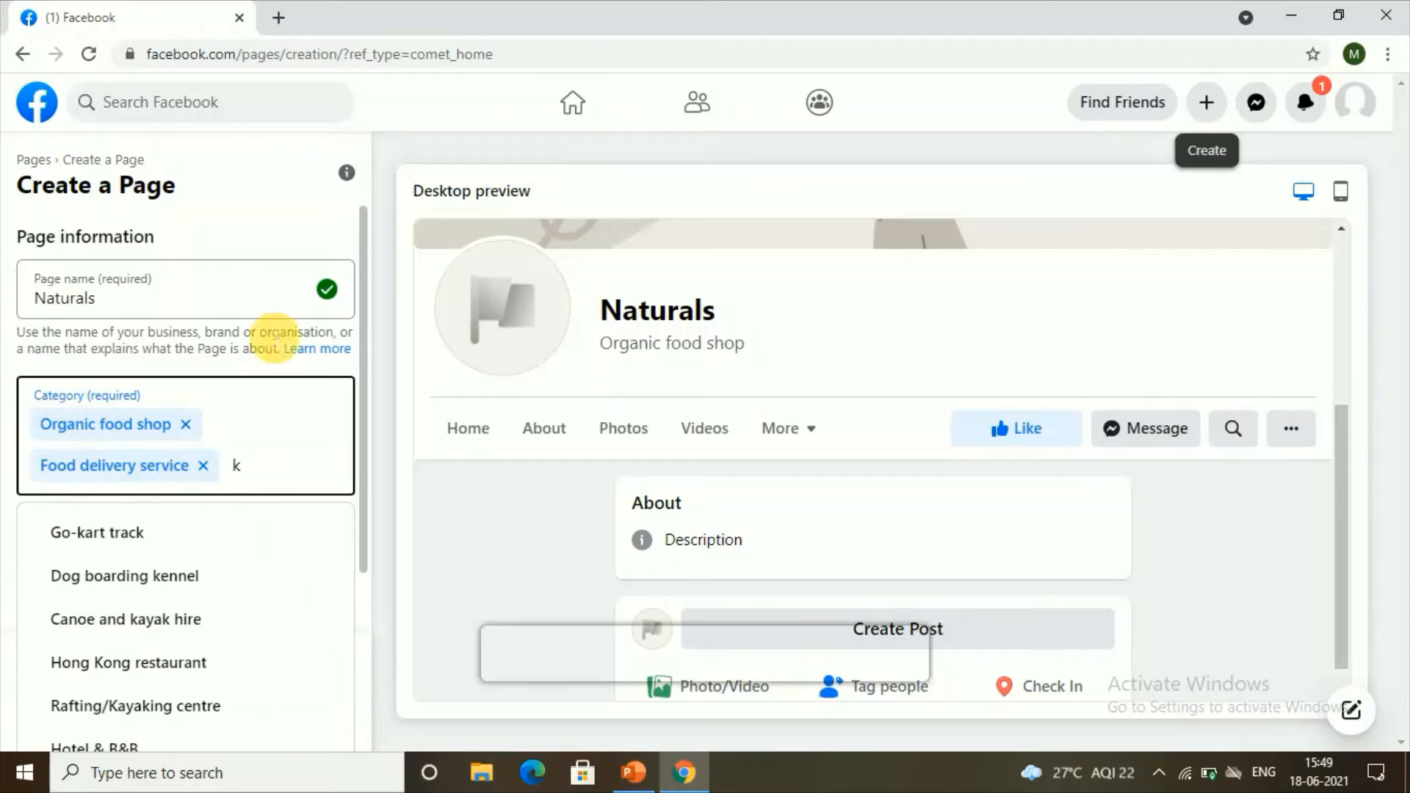
key("BackSpace")
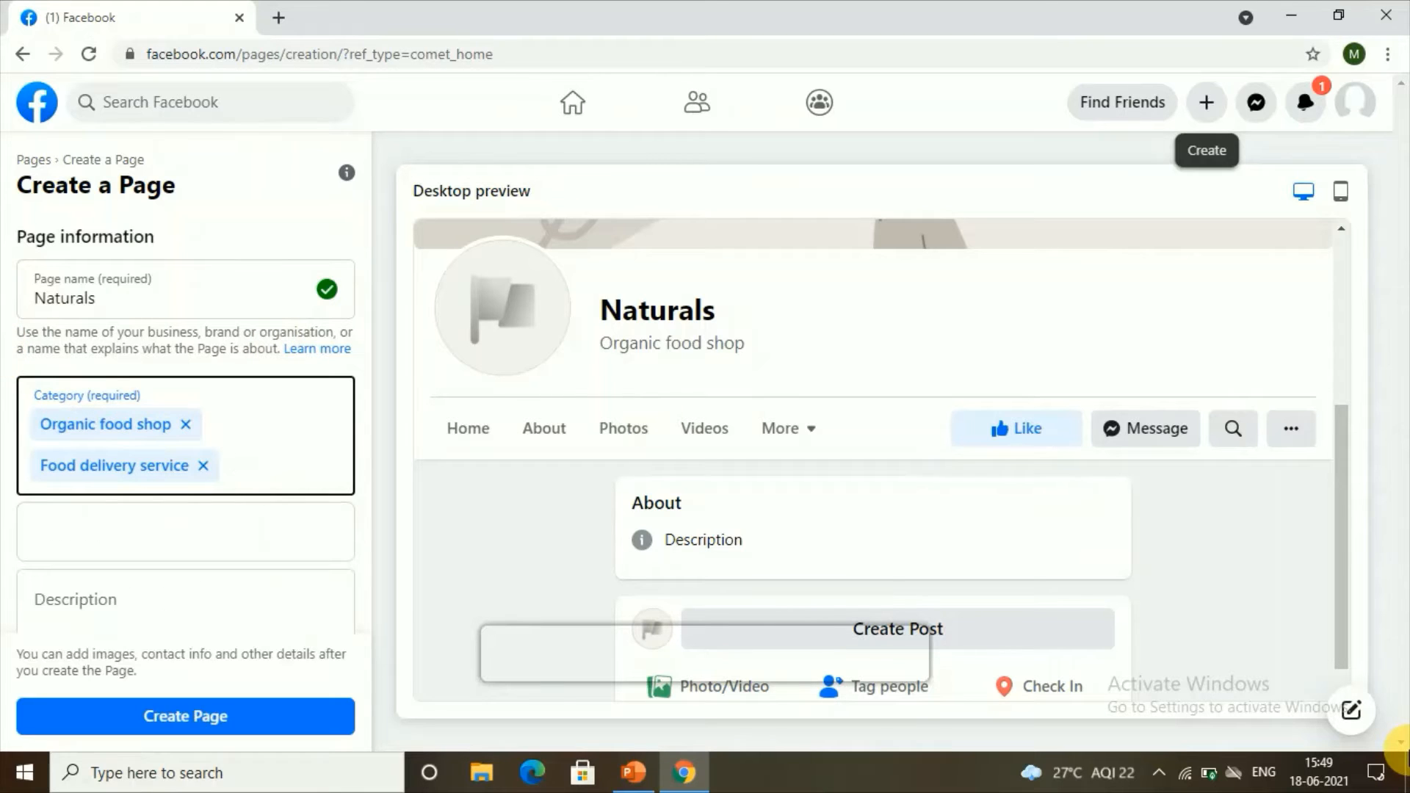
type("foo")
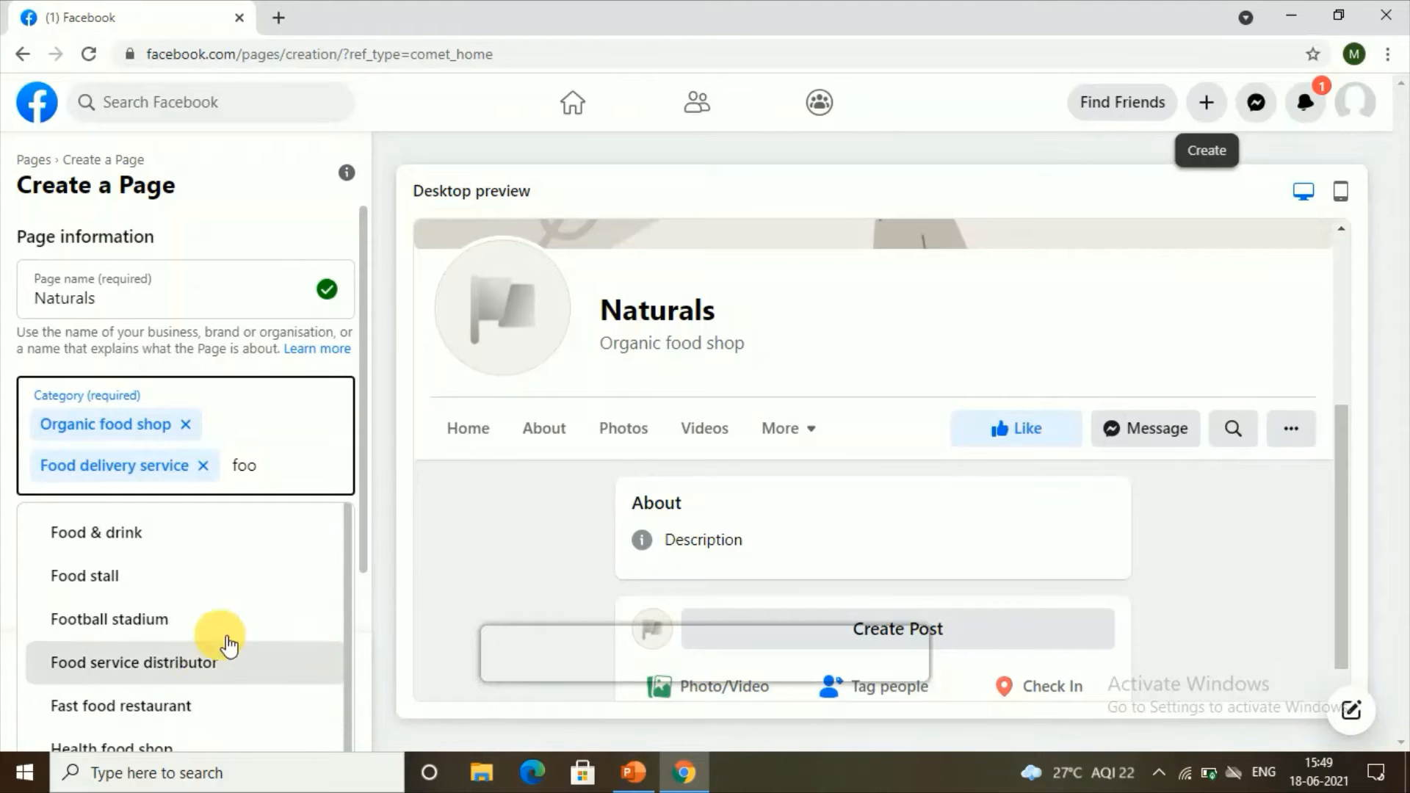
scroll(196, 621, "down", 1)
left_click(197, 622)
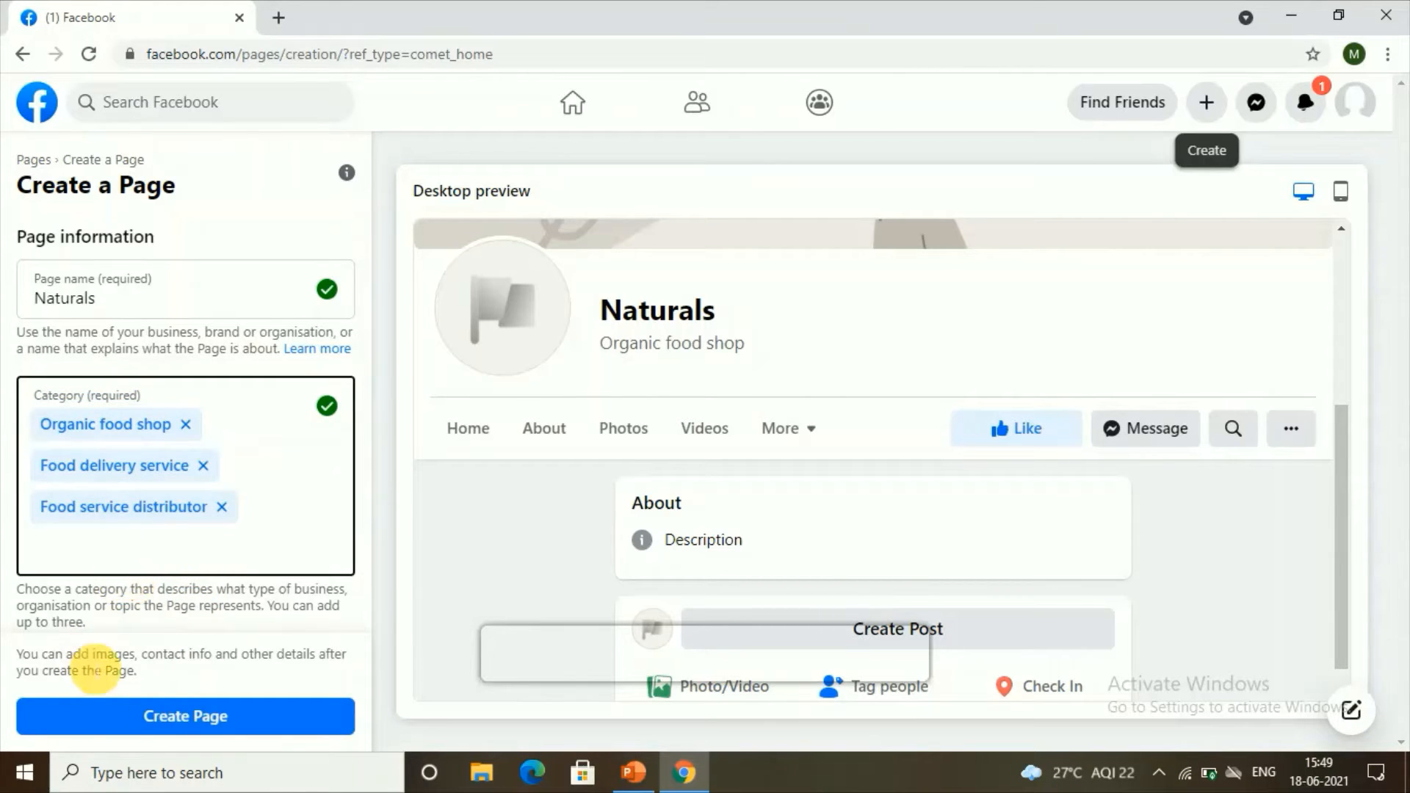
left_click(137, 719)
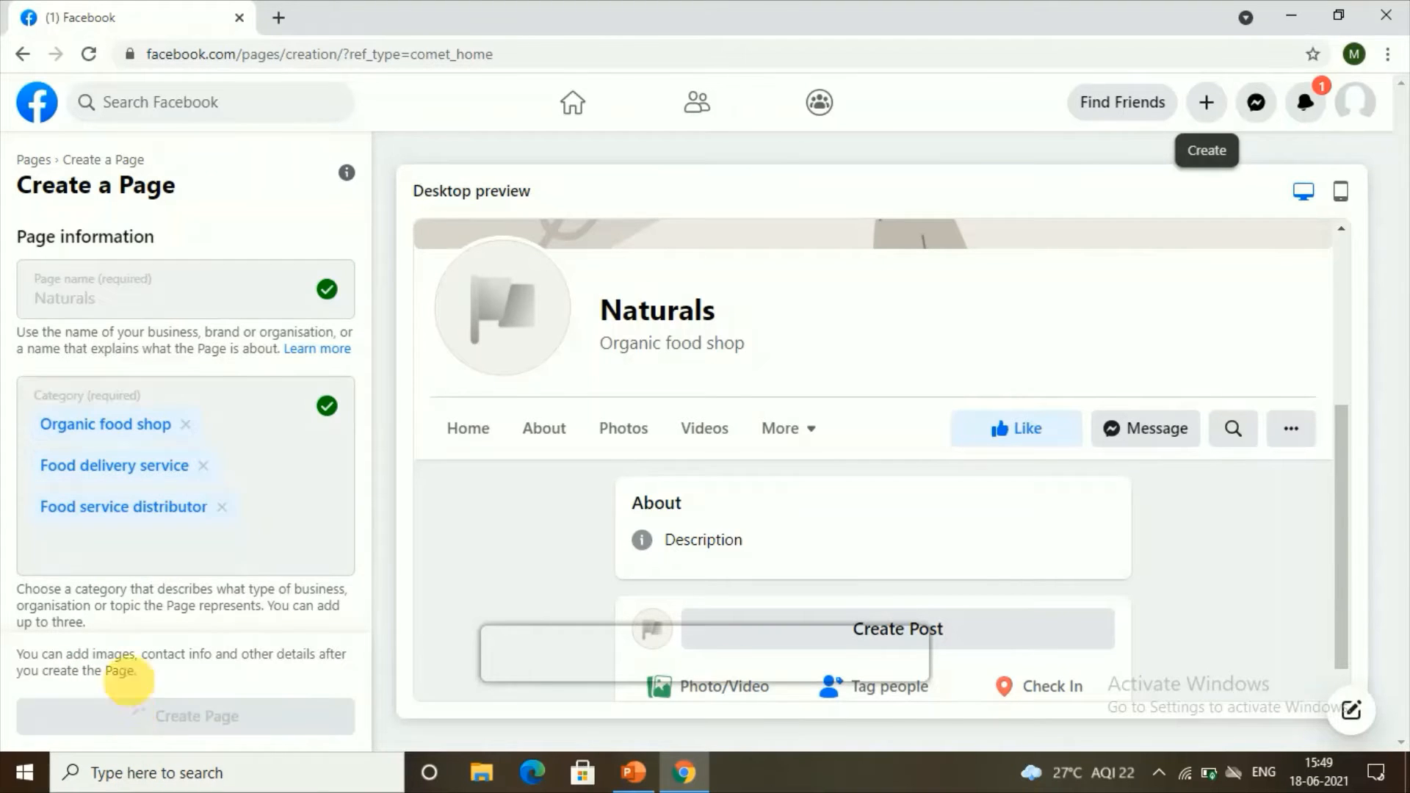
Step: Enter the description 'all organic foods are available.' and save it to reach the new Page
scroll(133, 602, "down", 1)
scroll(134, 603, "down", 1)
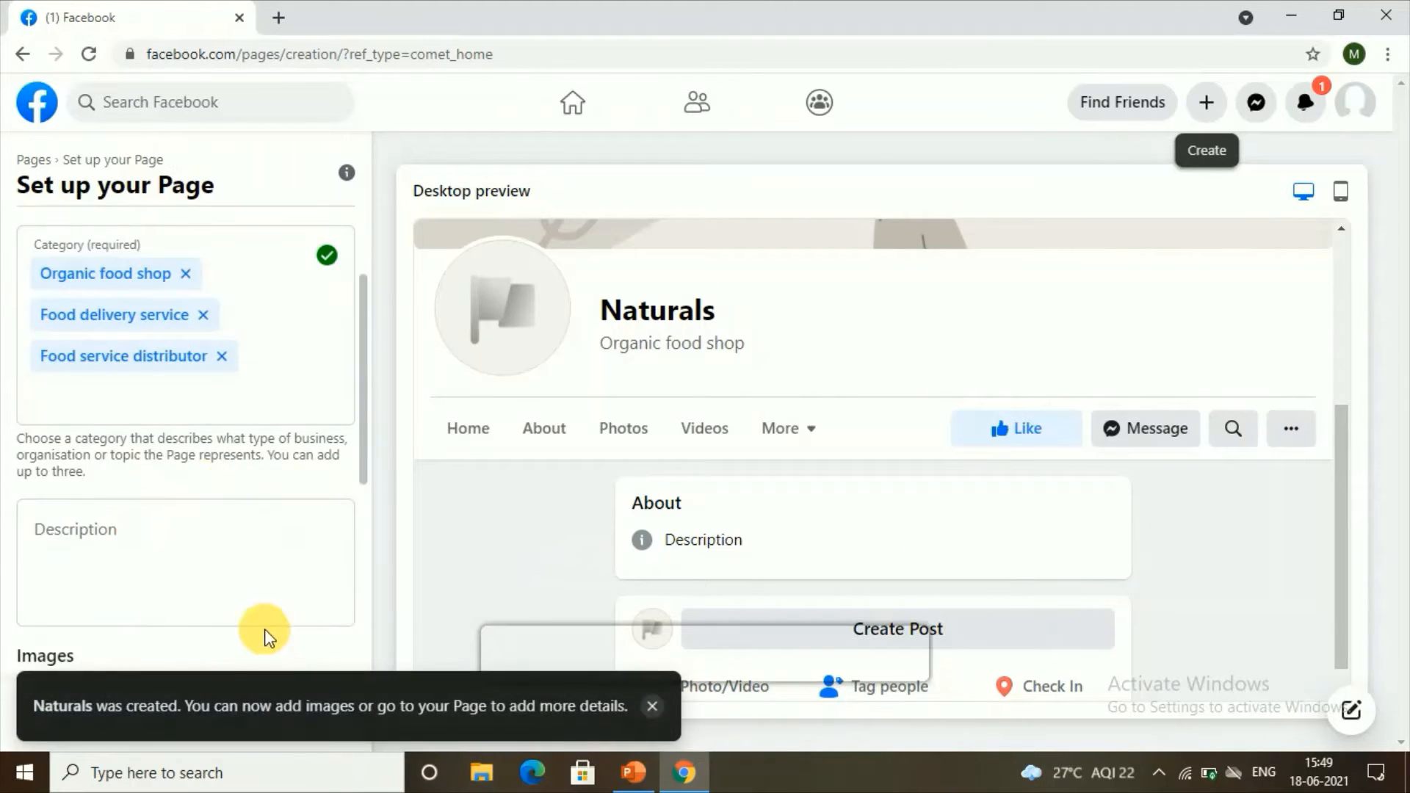
left_click(165, 529)
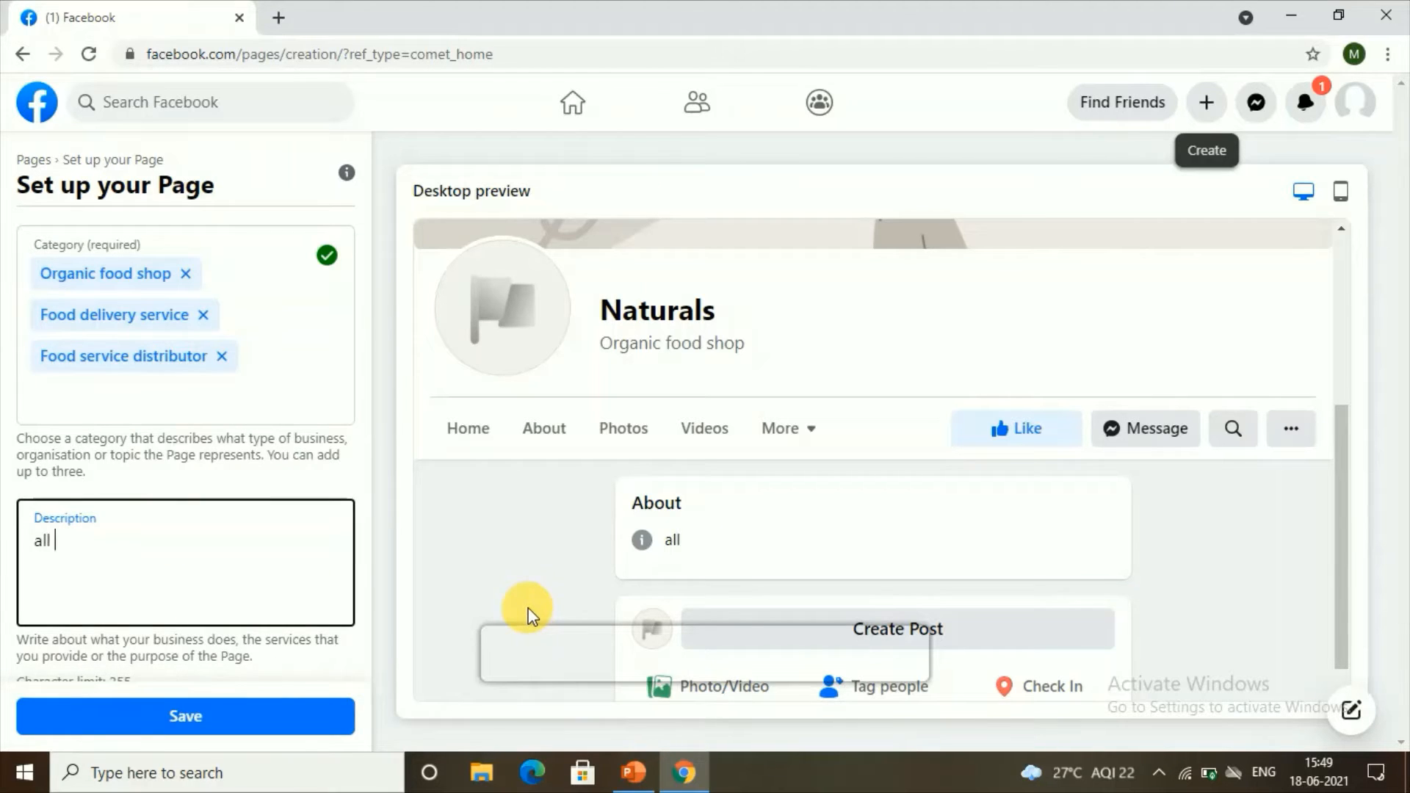
type("all orgs")
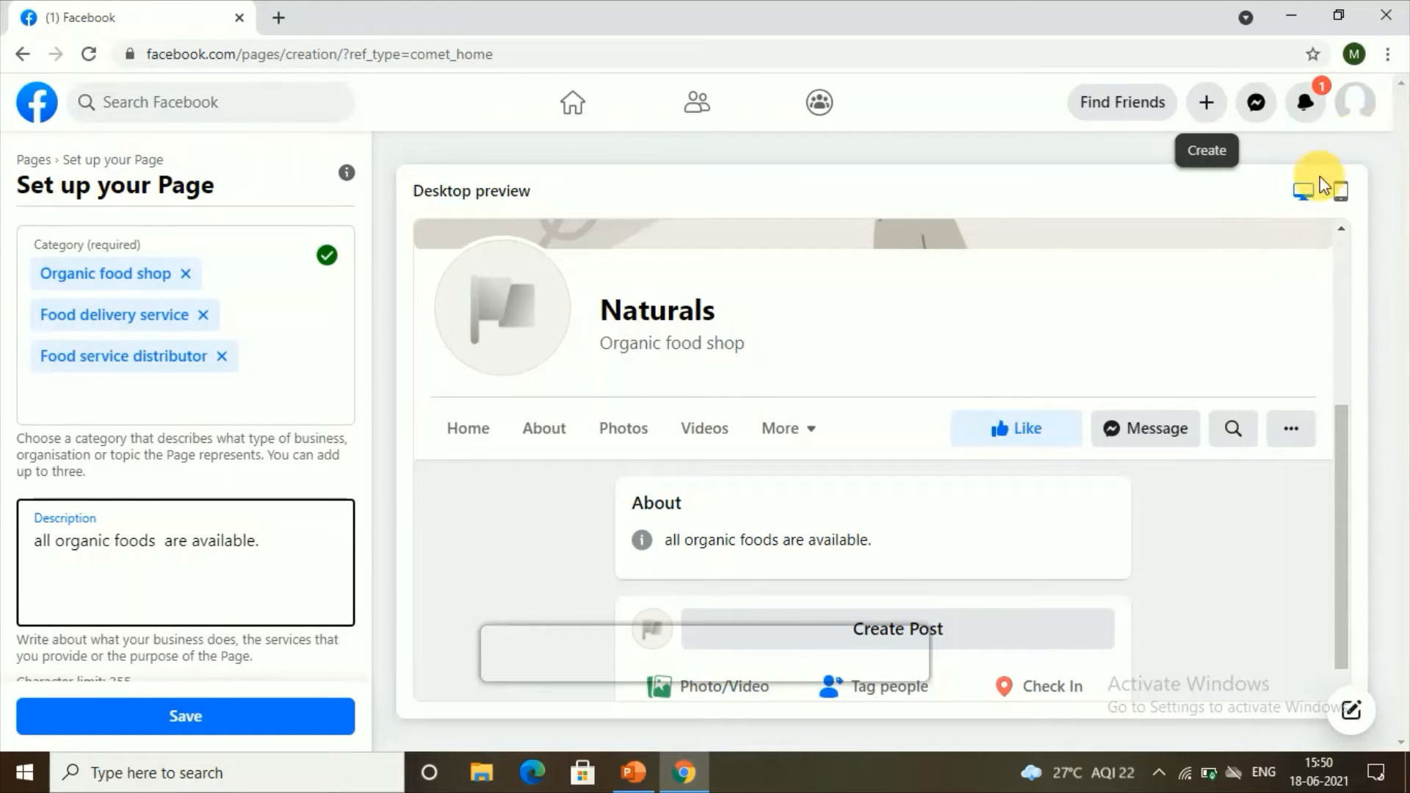
left_click(307, 734)
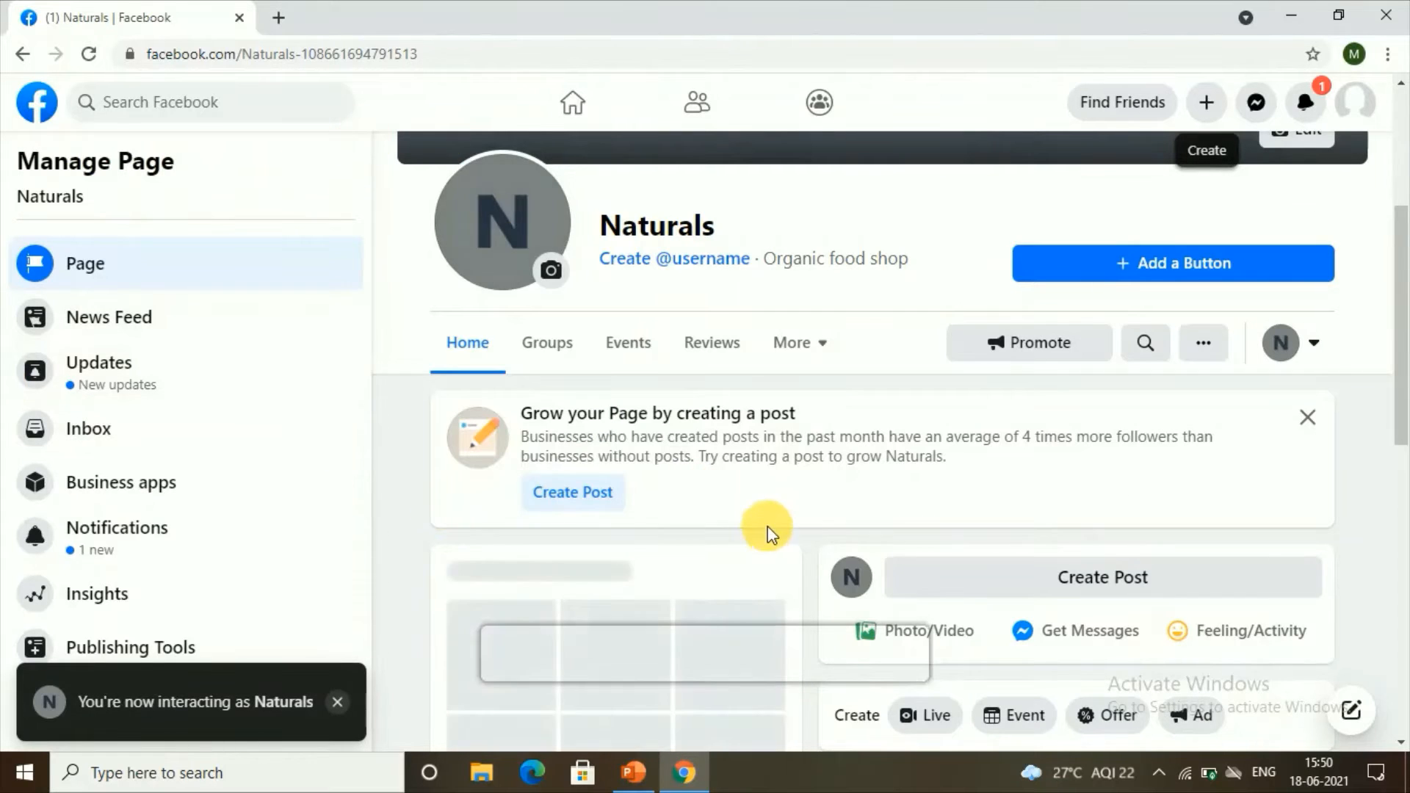
Step: Look through the cover photo and profile picture options, leaving the picture unchanged
scroll(764, 523, "up", 4)
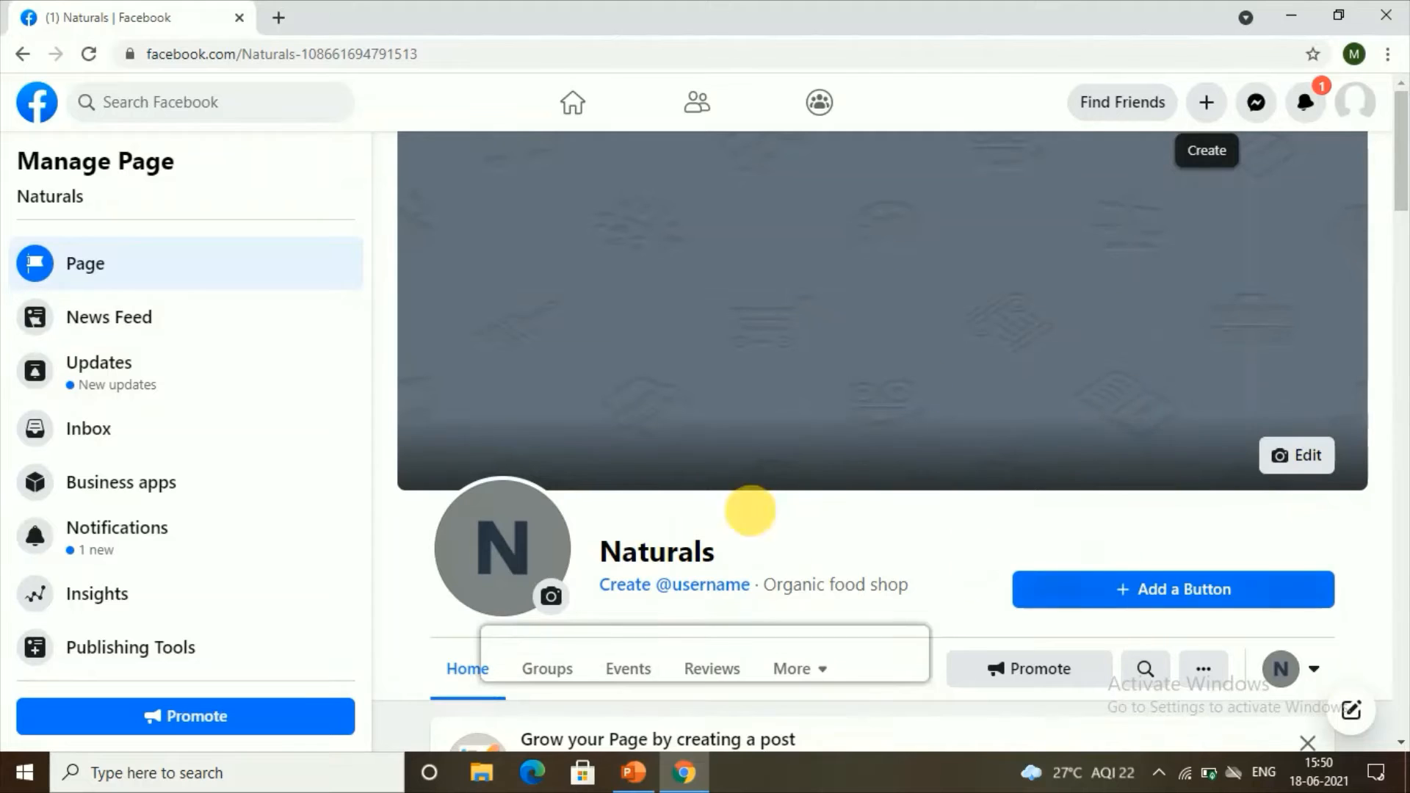
left_click(1282, 458)
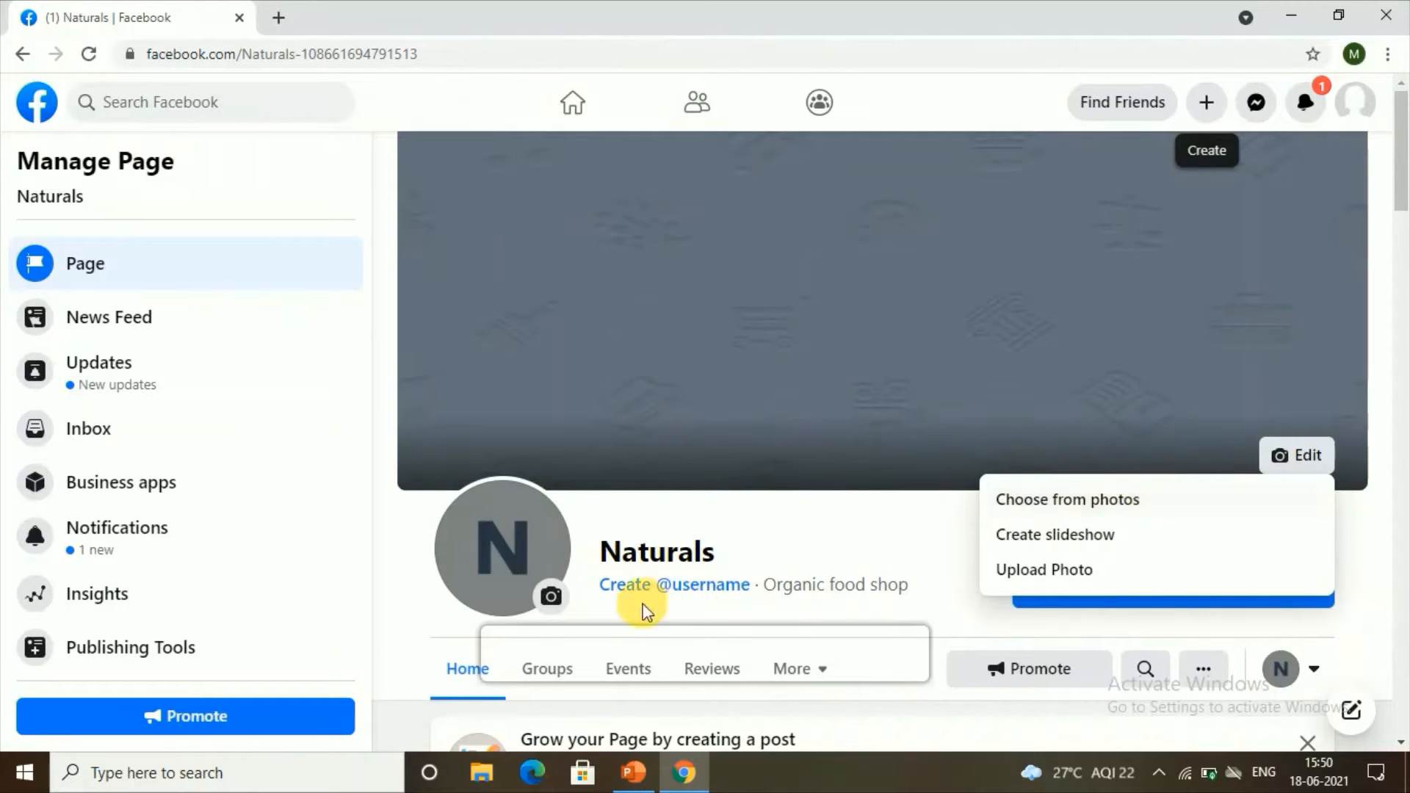
left_click(564, 602)
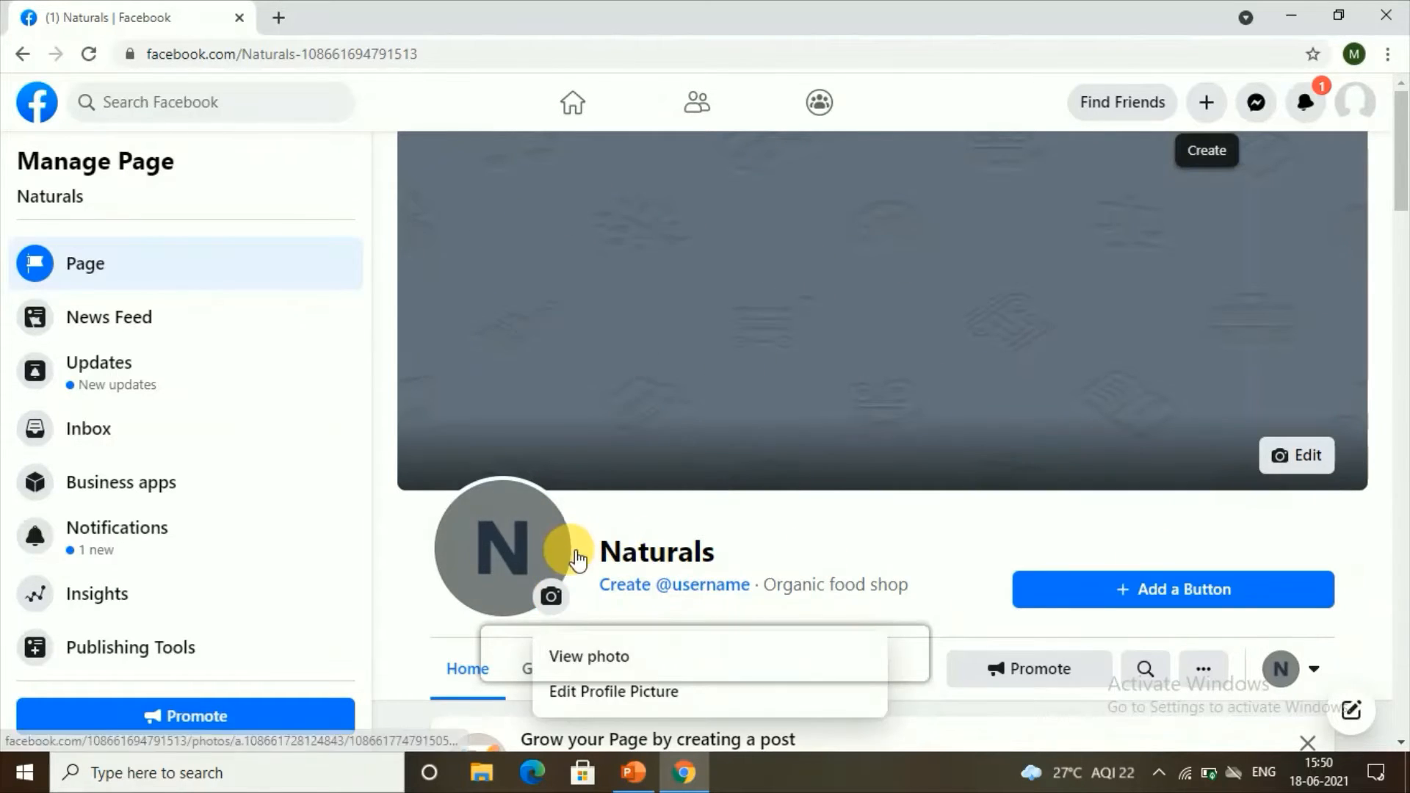
scroll(543, 533, "down", 3)
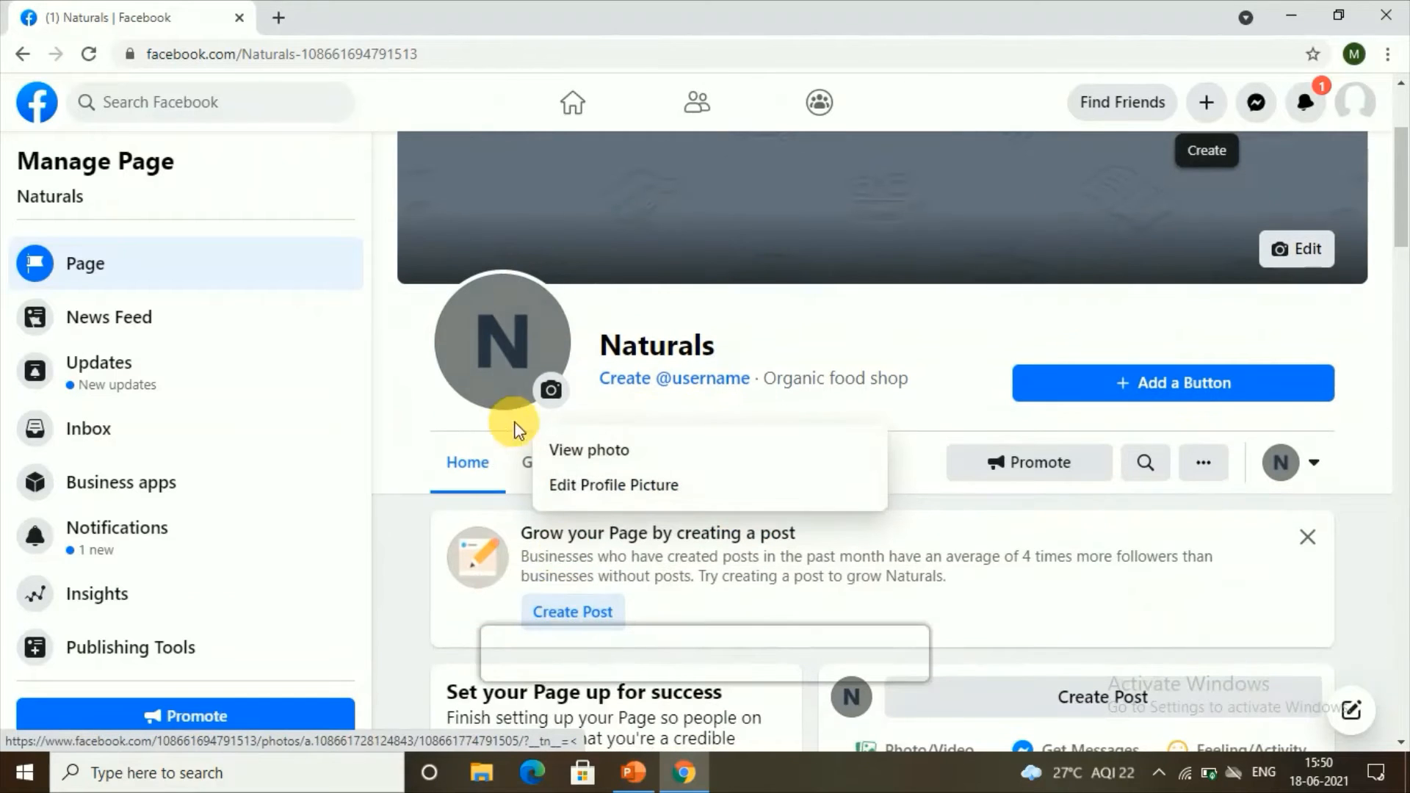
left_click(594, 486)
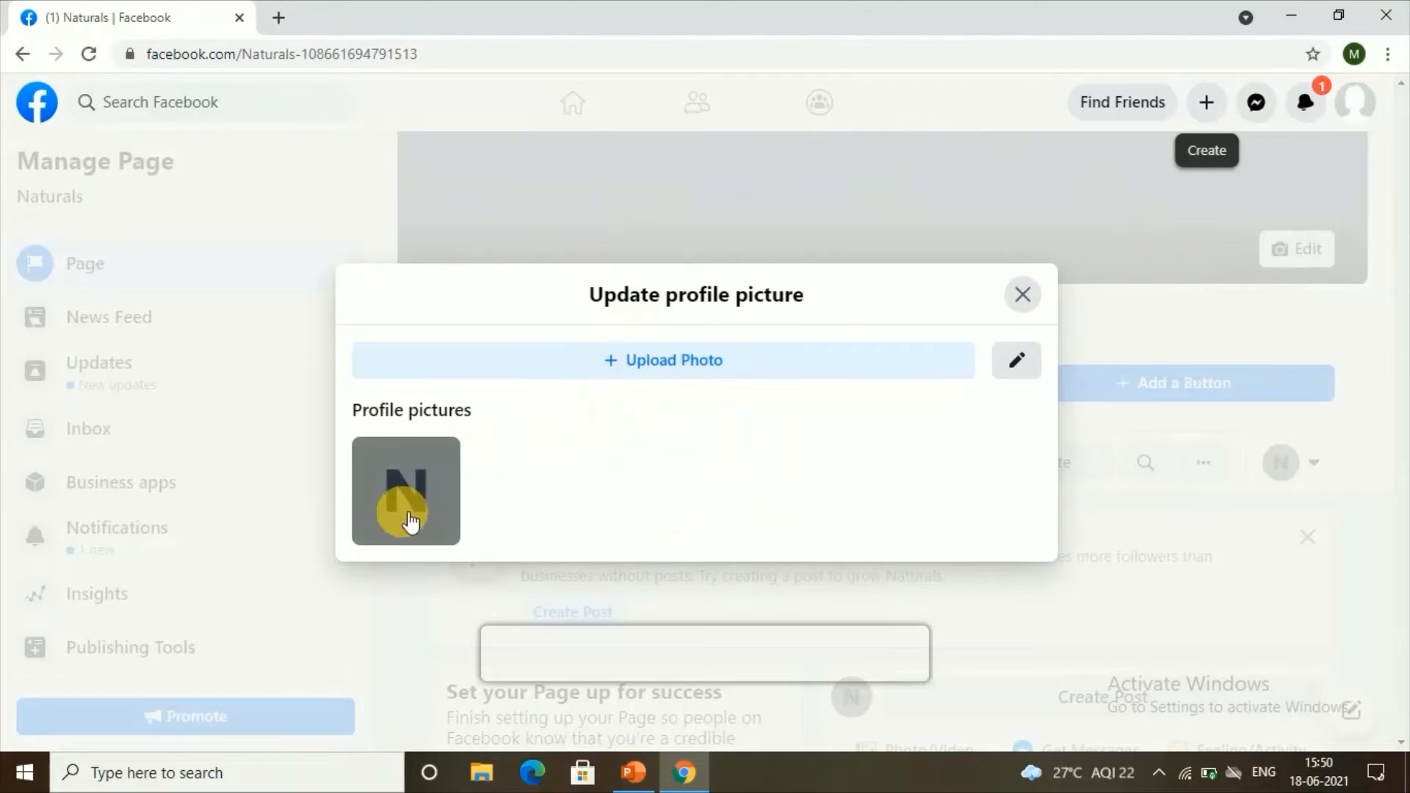
left_click(1021, 294)
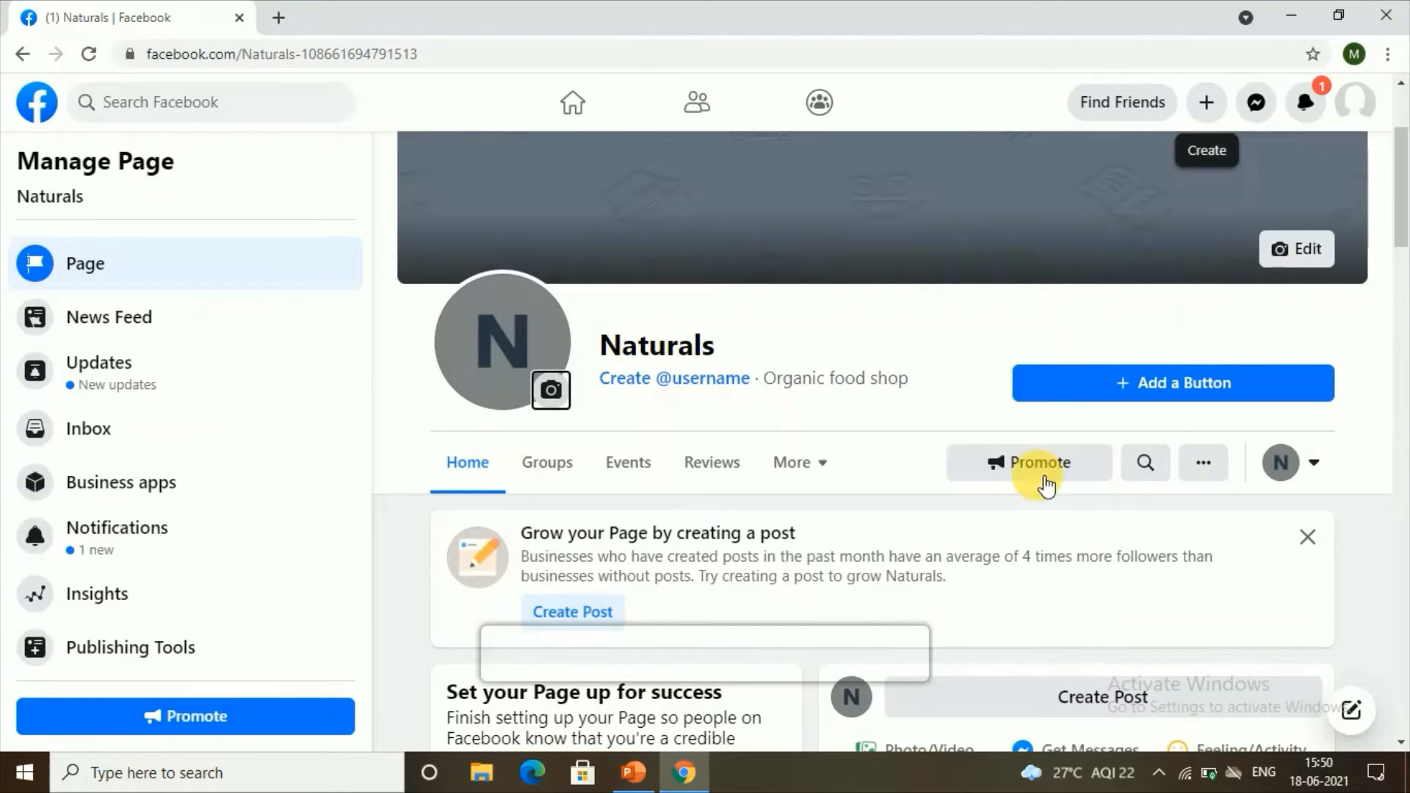
Step: Scroll to the About section and bring up Edit Page Info for Naturals
scroll(1038, 477, "down", 10)
scroll(1039, 473, "down", 15)
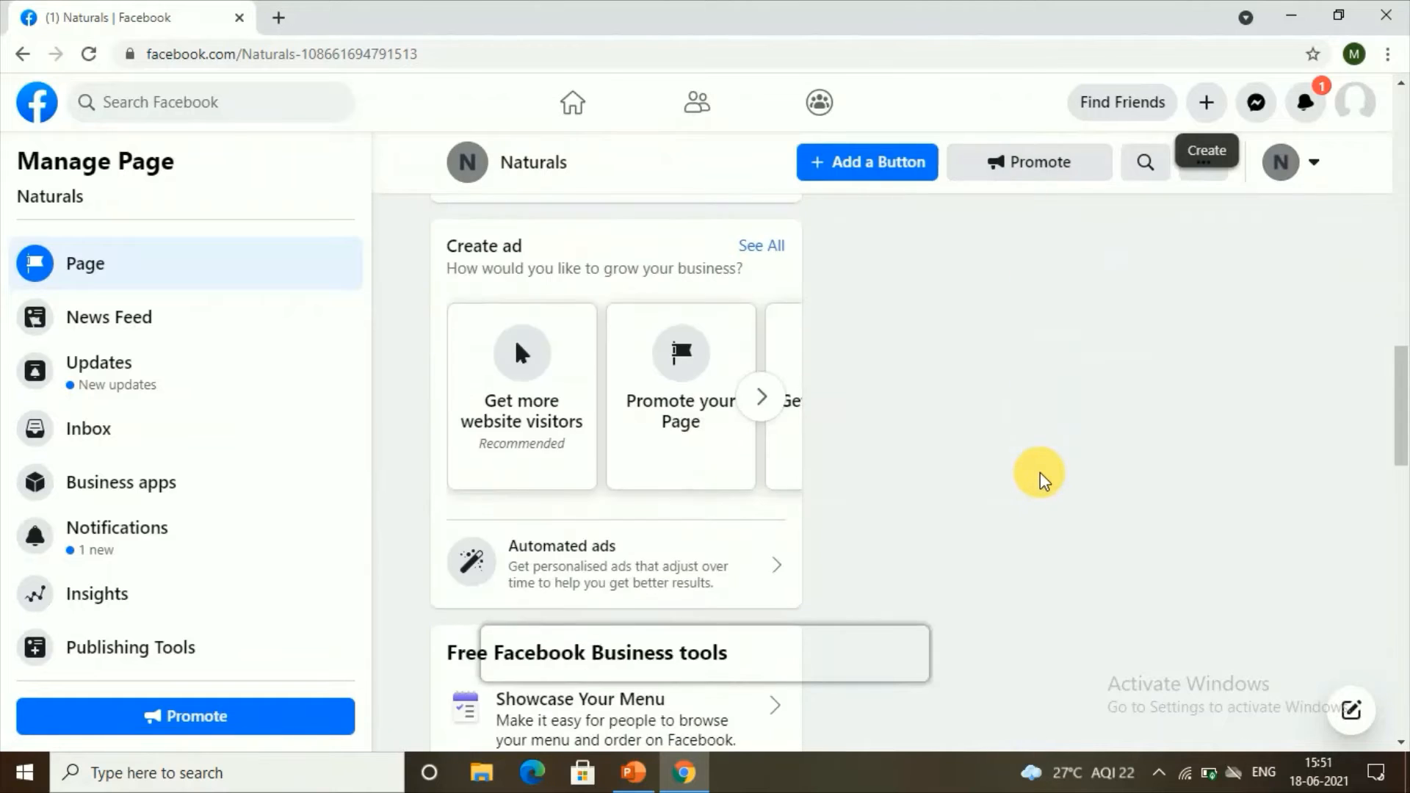
scroll(1043, 463, "down", 5)
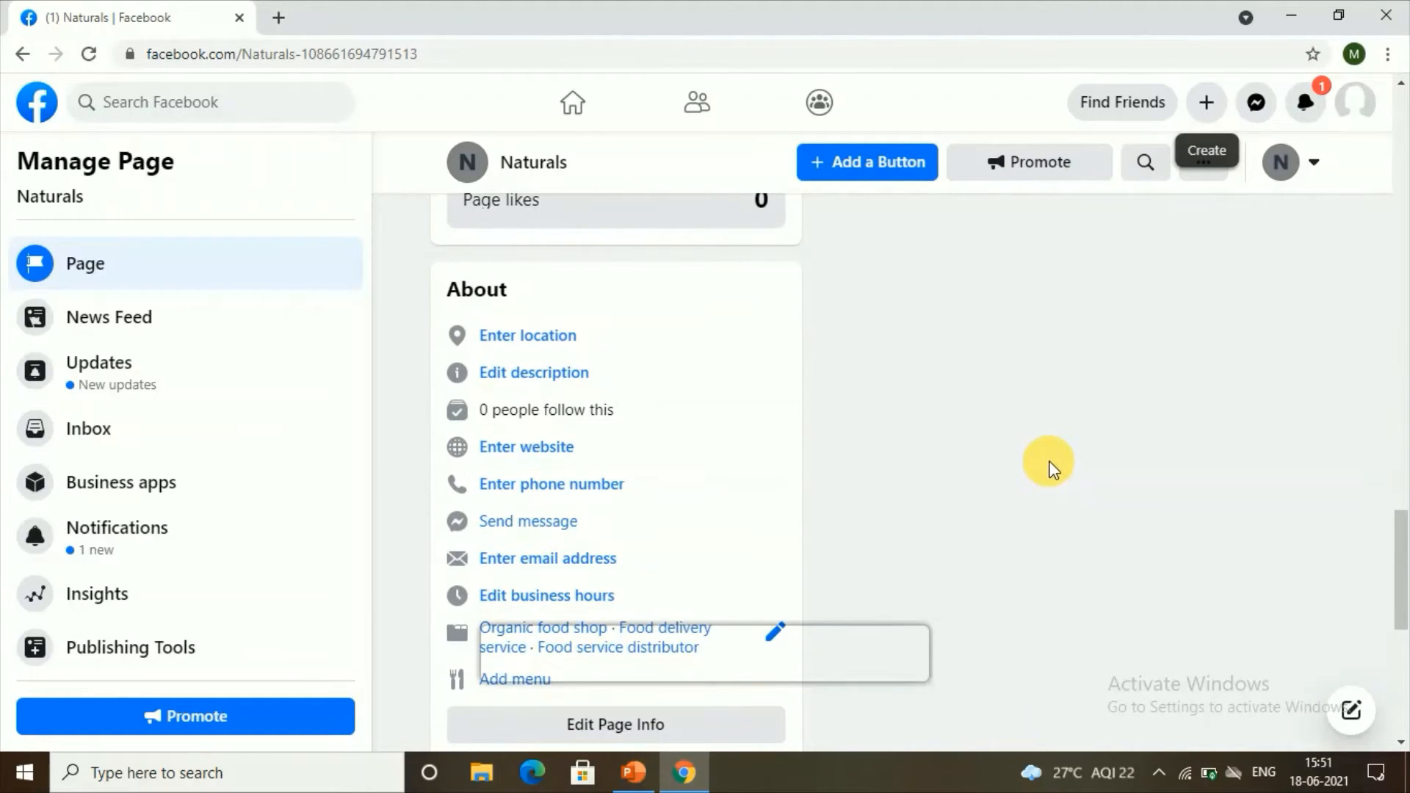
scroll(505, 483, "up", 3)
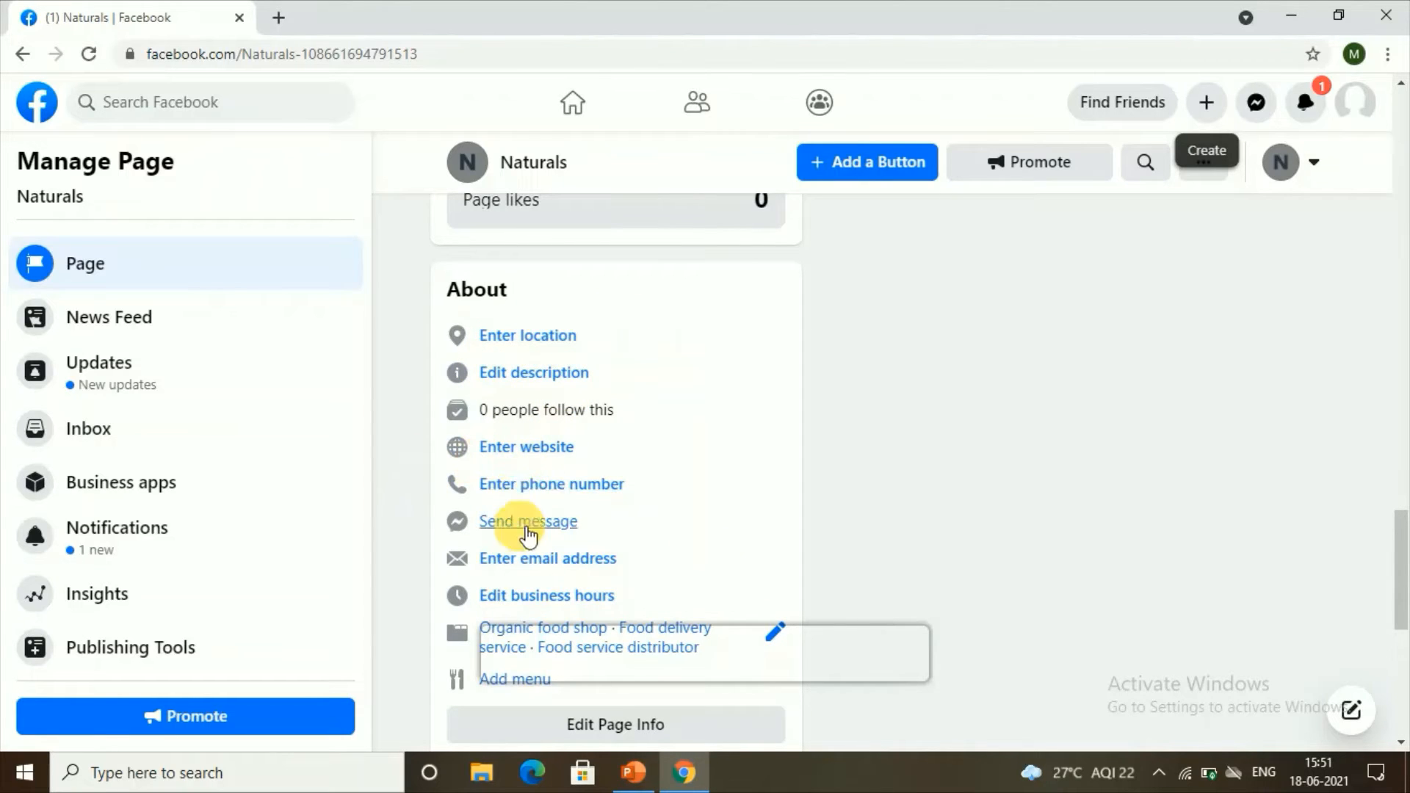
left_click(643, 733)
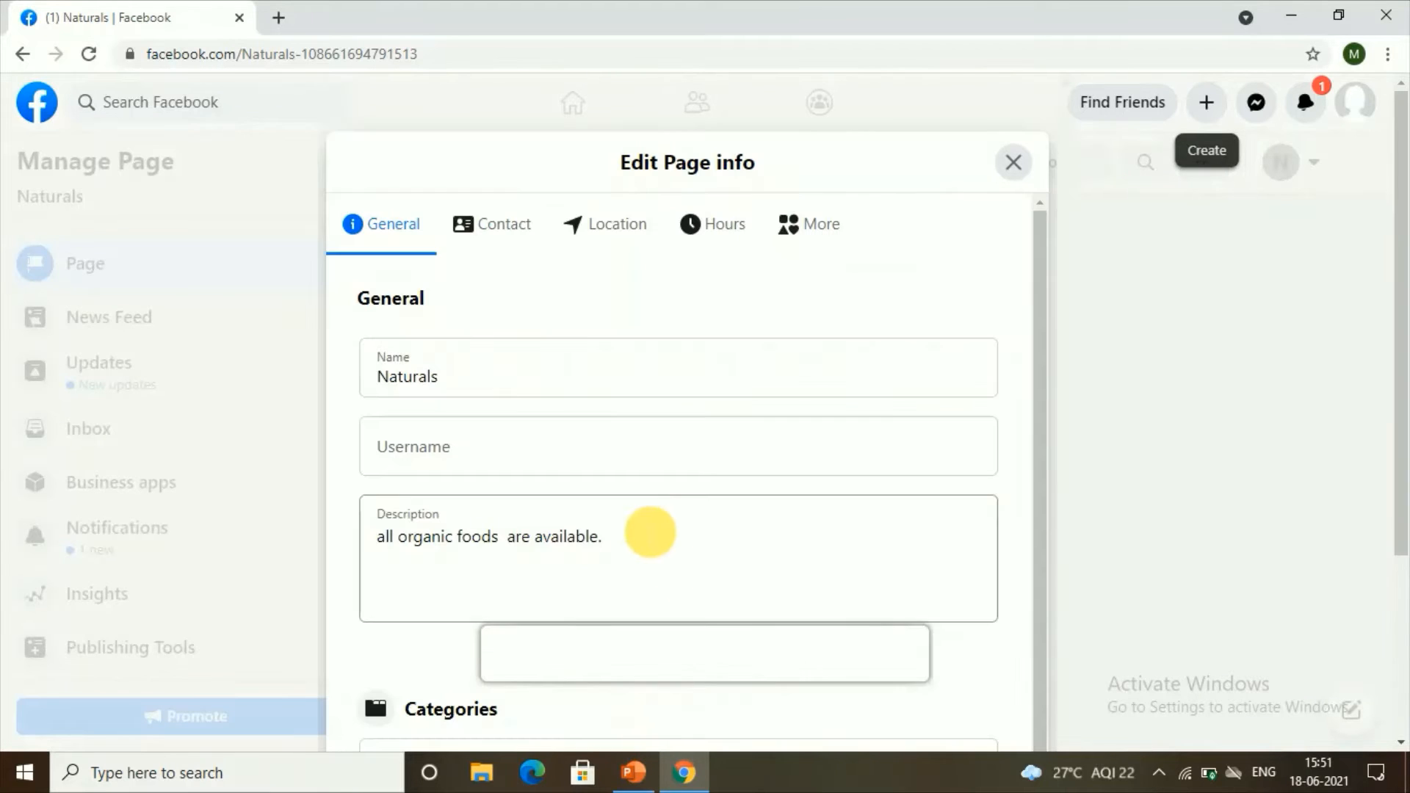
Step: Scroll through the General details of the Naturals page info
scroll(345, 360, "down", 1)
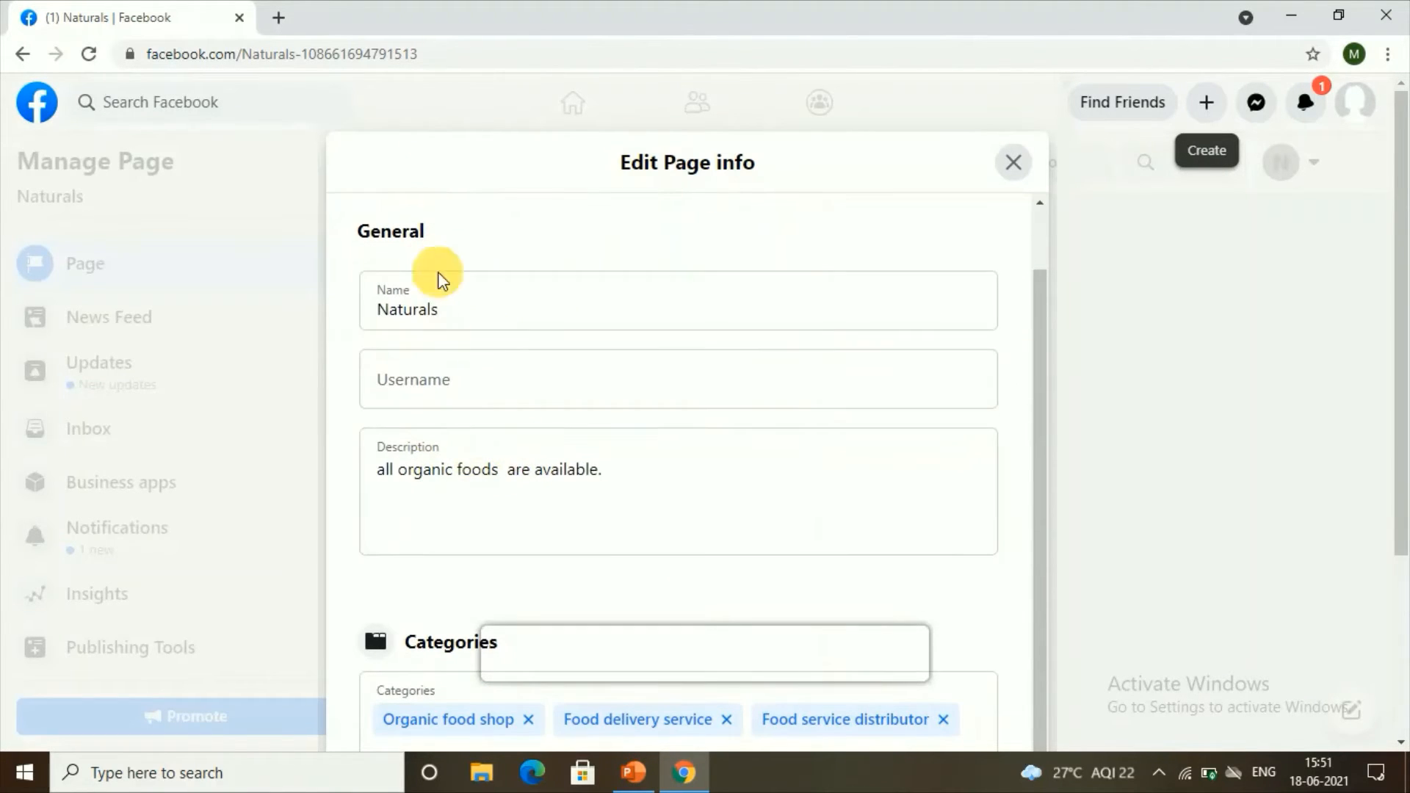
scroll(434, 273, "up", 1)
scroll(346, 340, "down", 1)
scroll(512, 512, "down", 3)
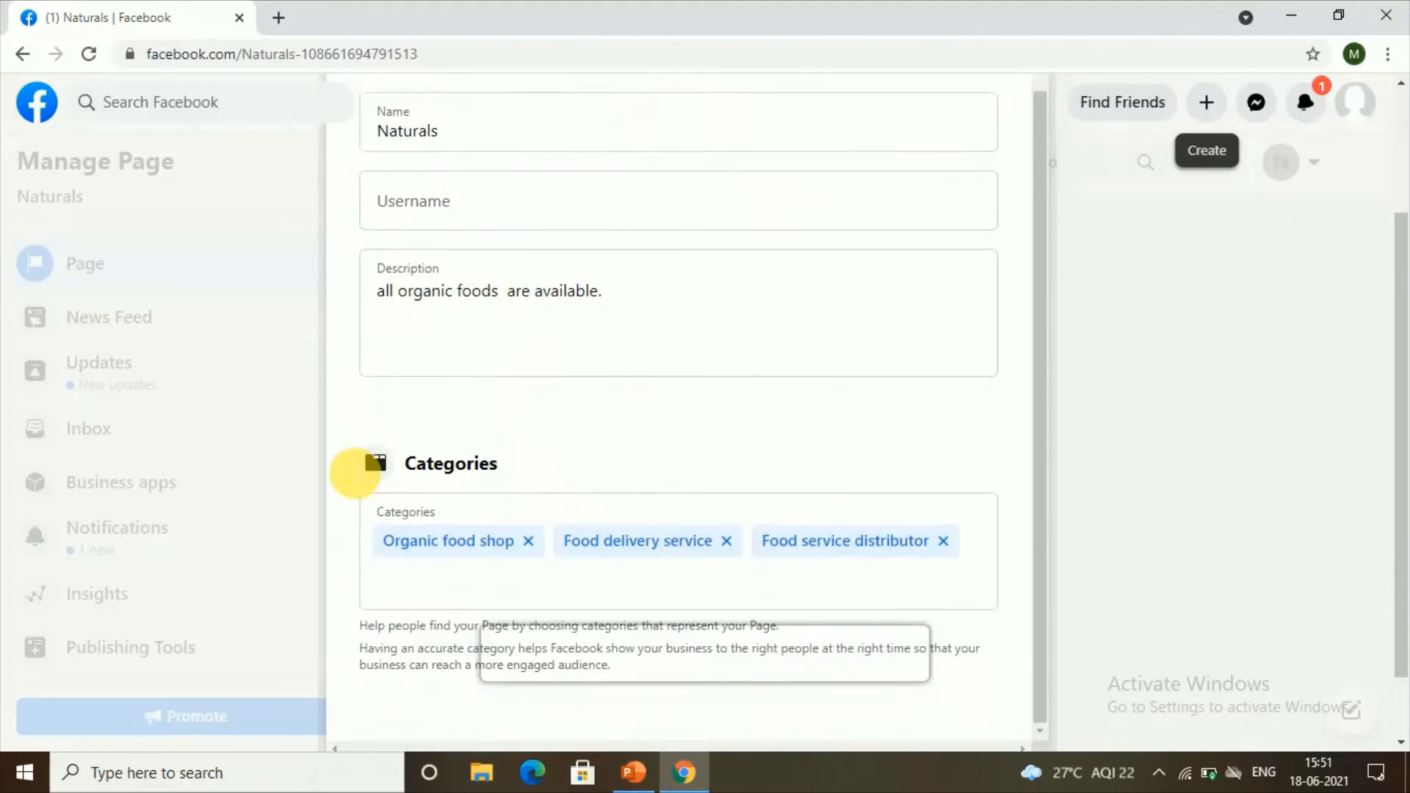
scroll(596, 264, "up", 1)
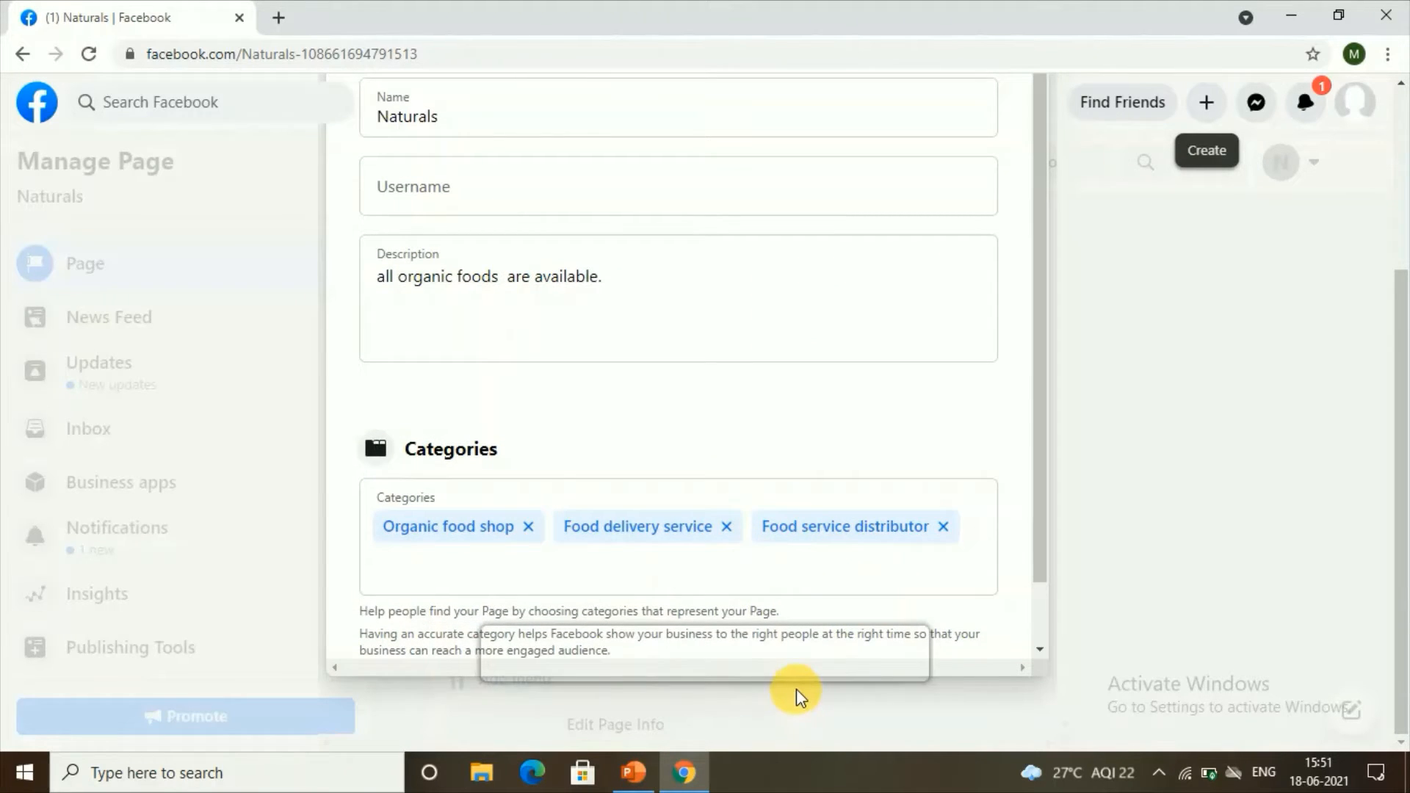
scroll(663, 395, "up", 3)
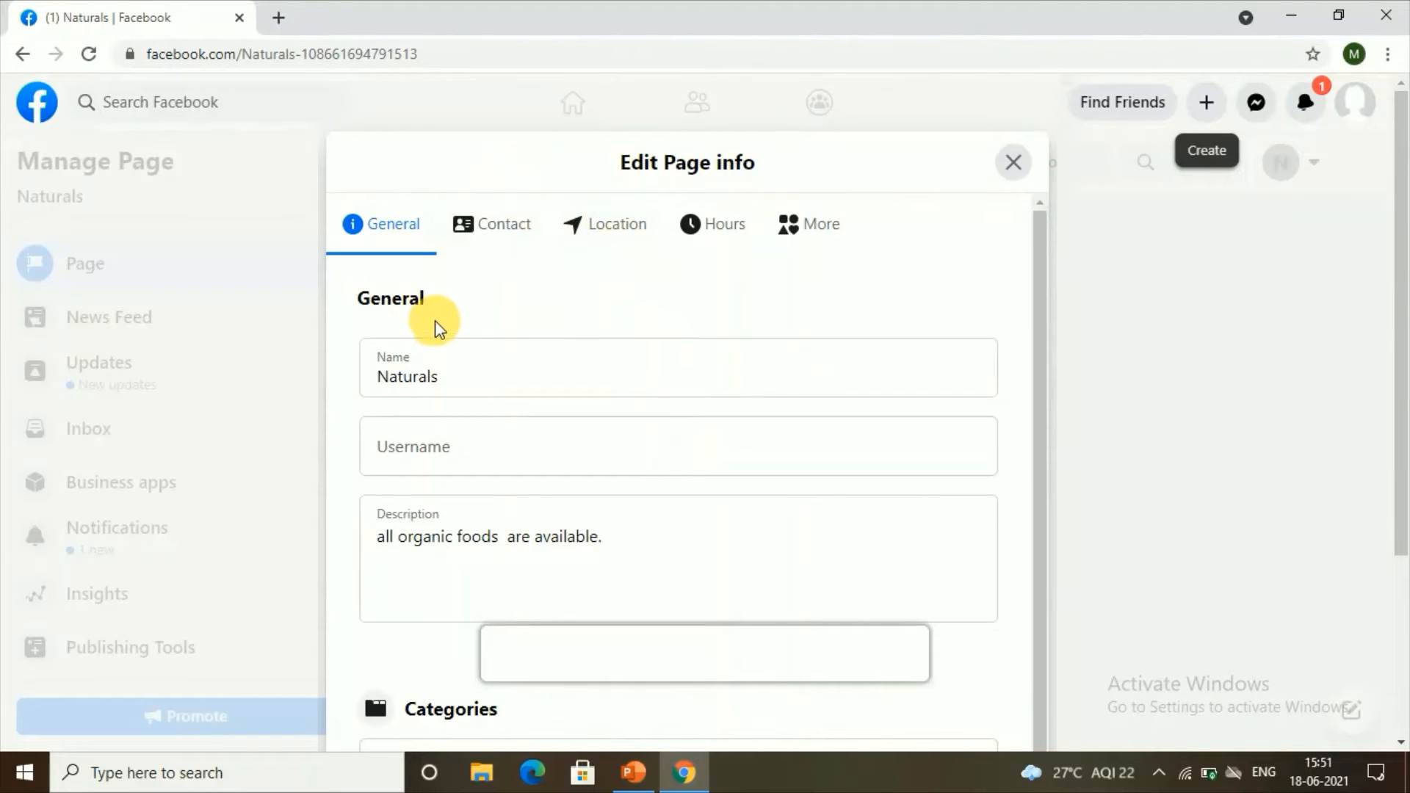
Step: Go to the Contact details and visit the phone, email and website fields, leaving them empty
left_click(494, 231)
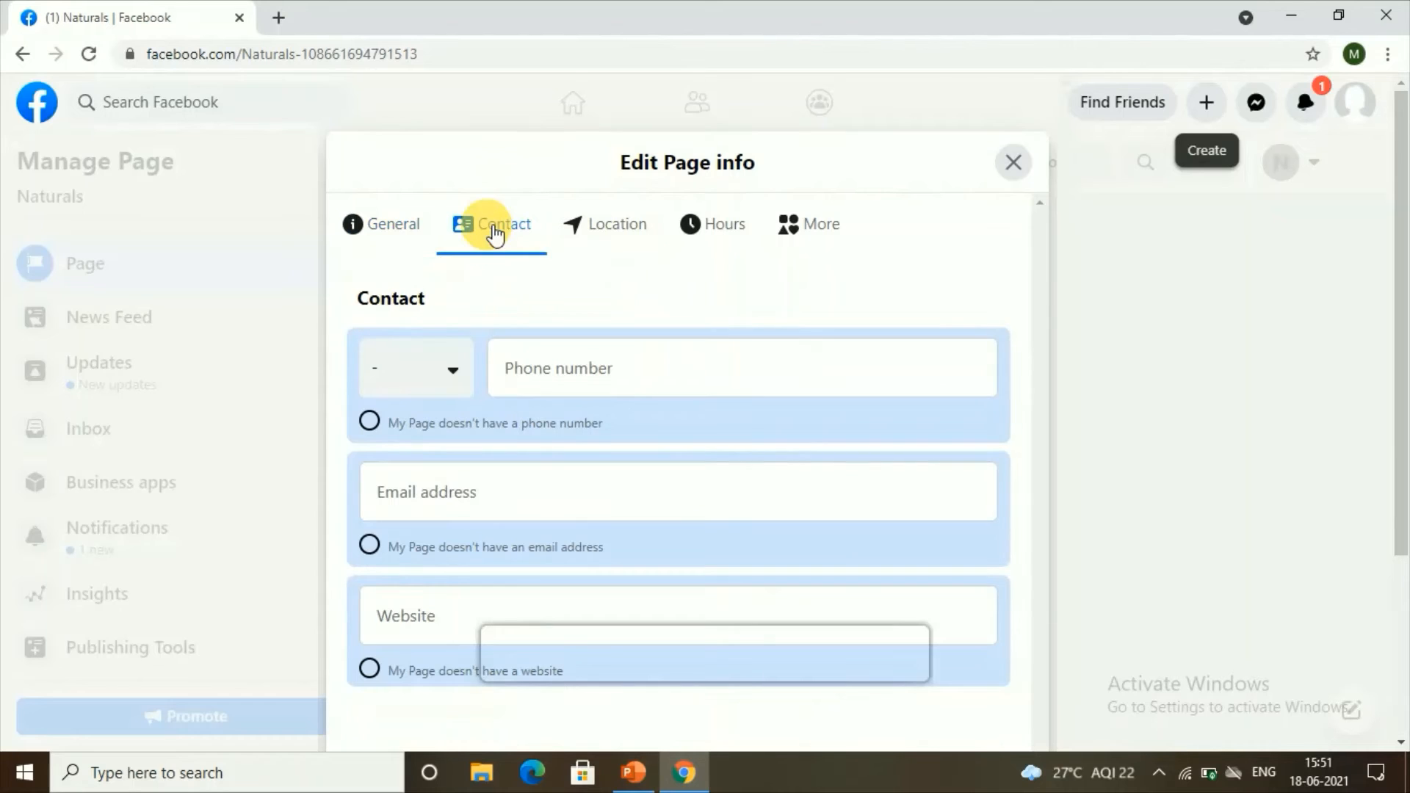
left_click(543, 375)
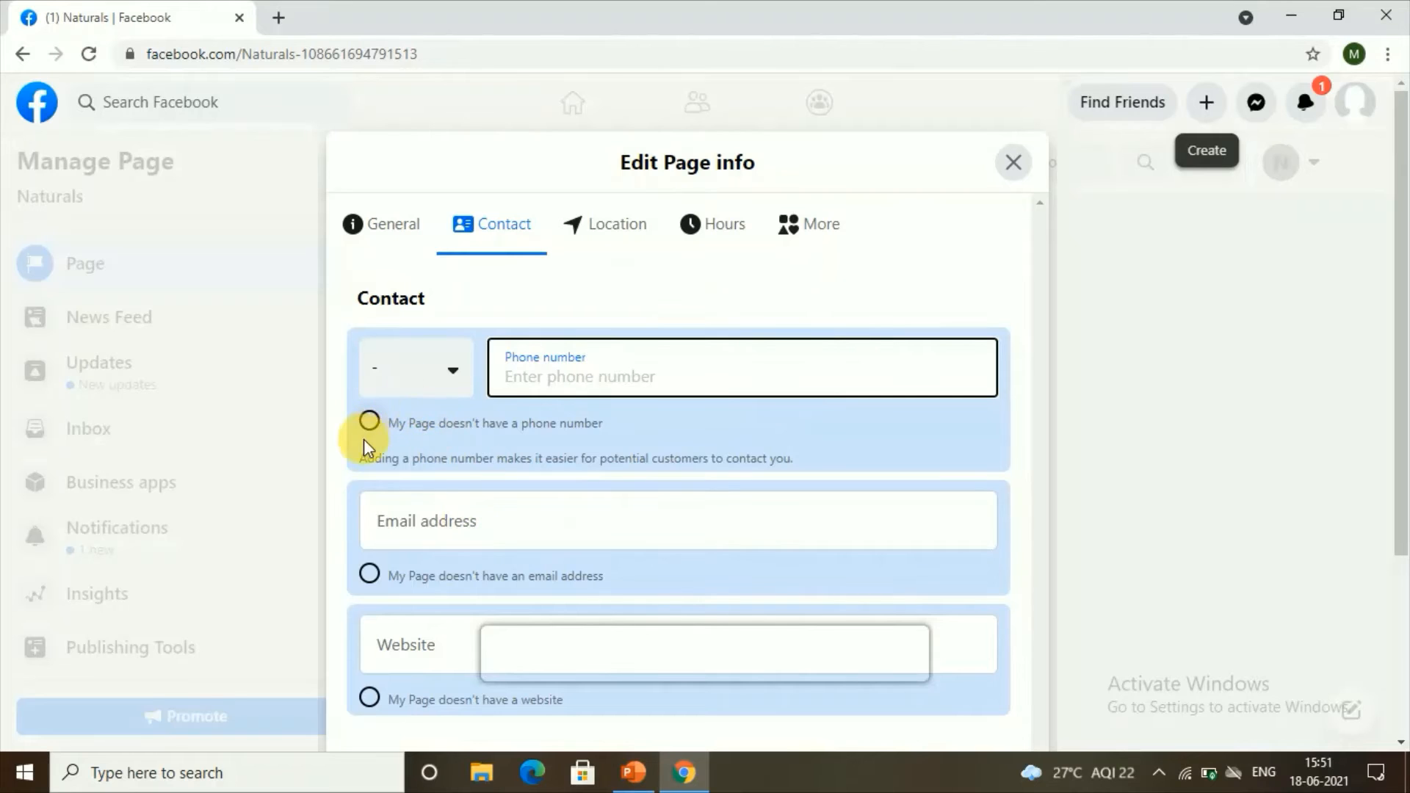
scroll(539, 458, "down", 3)
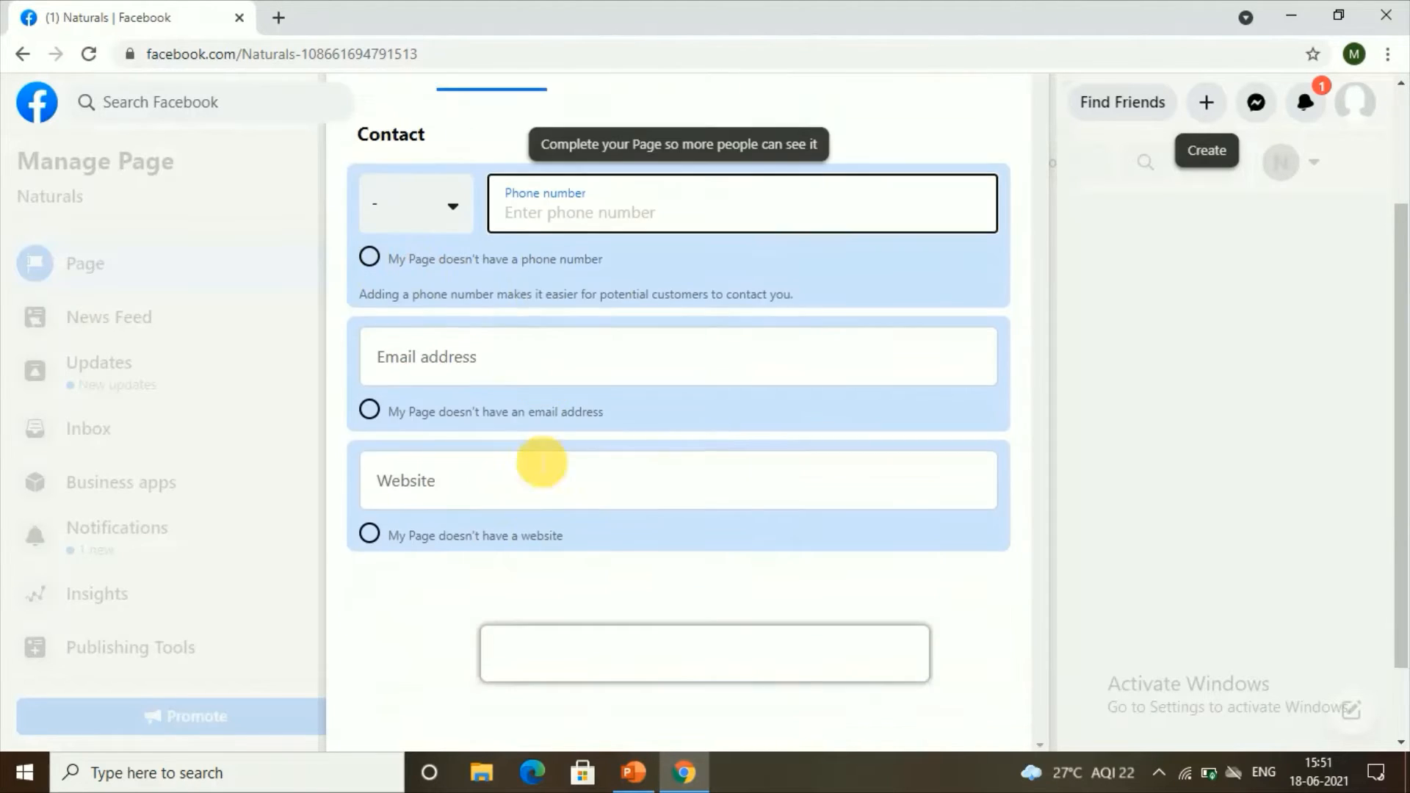
left_click(536, 334)
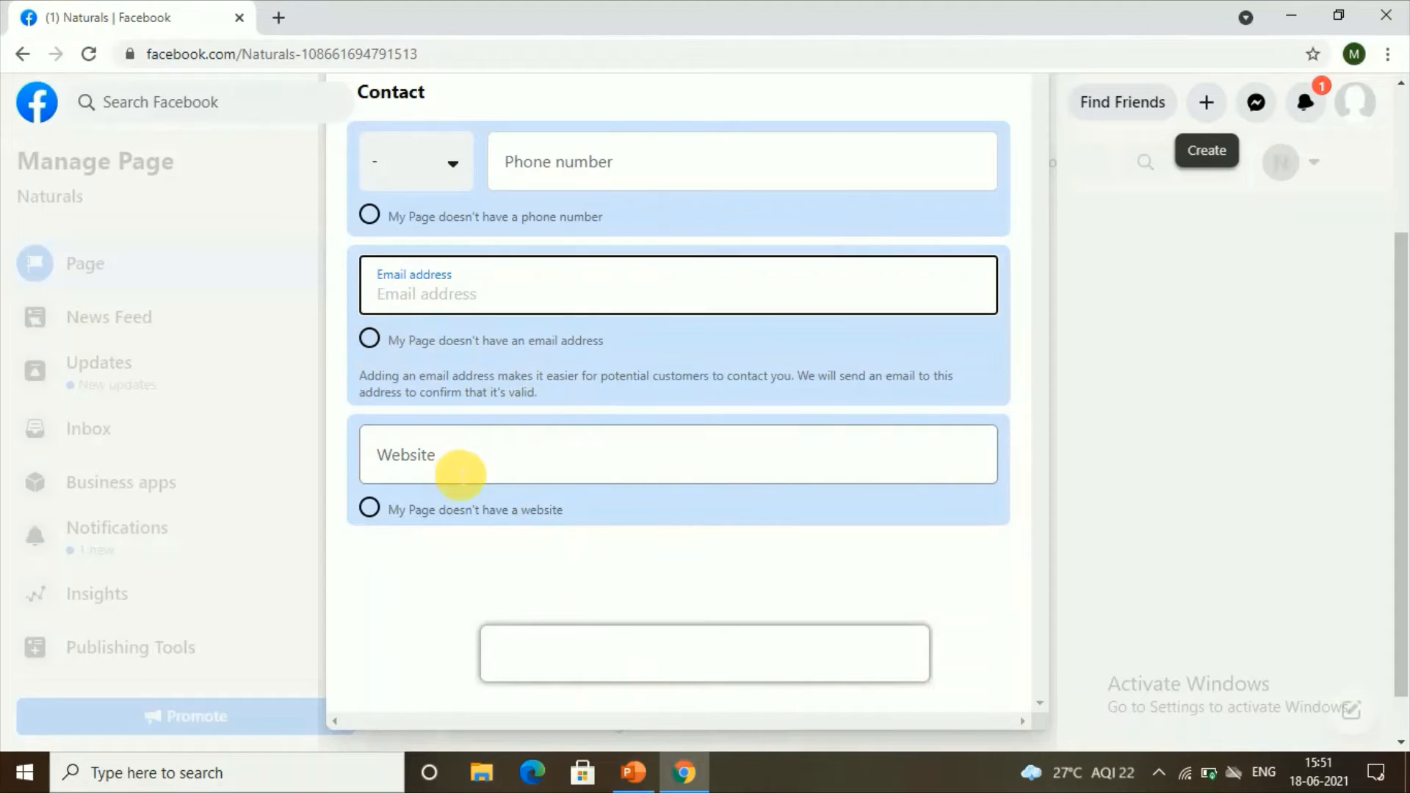
left_click(449, 470)
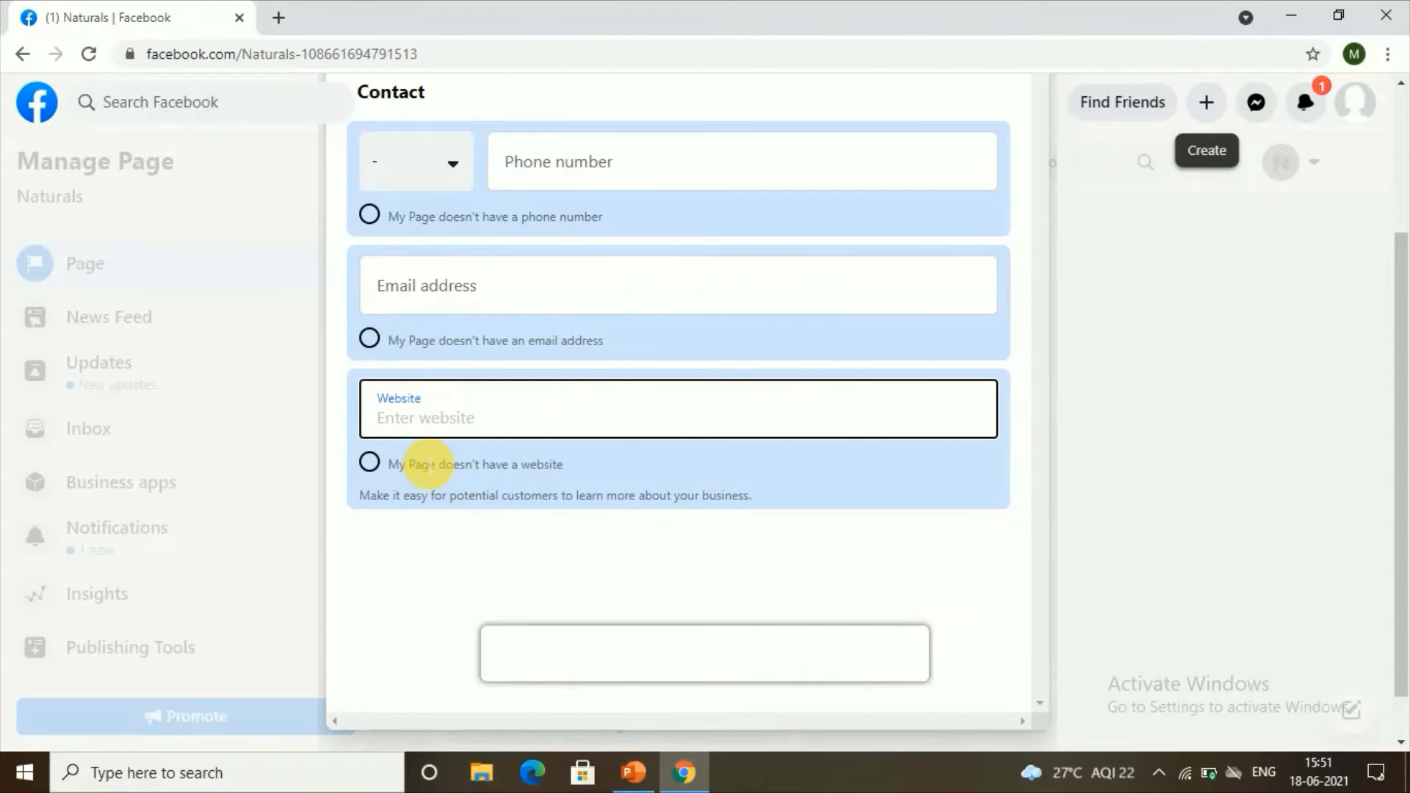
right_click(372, 404)
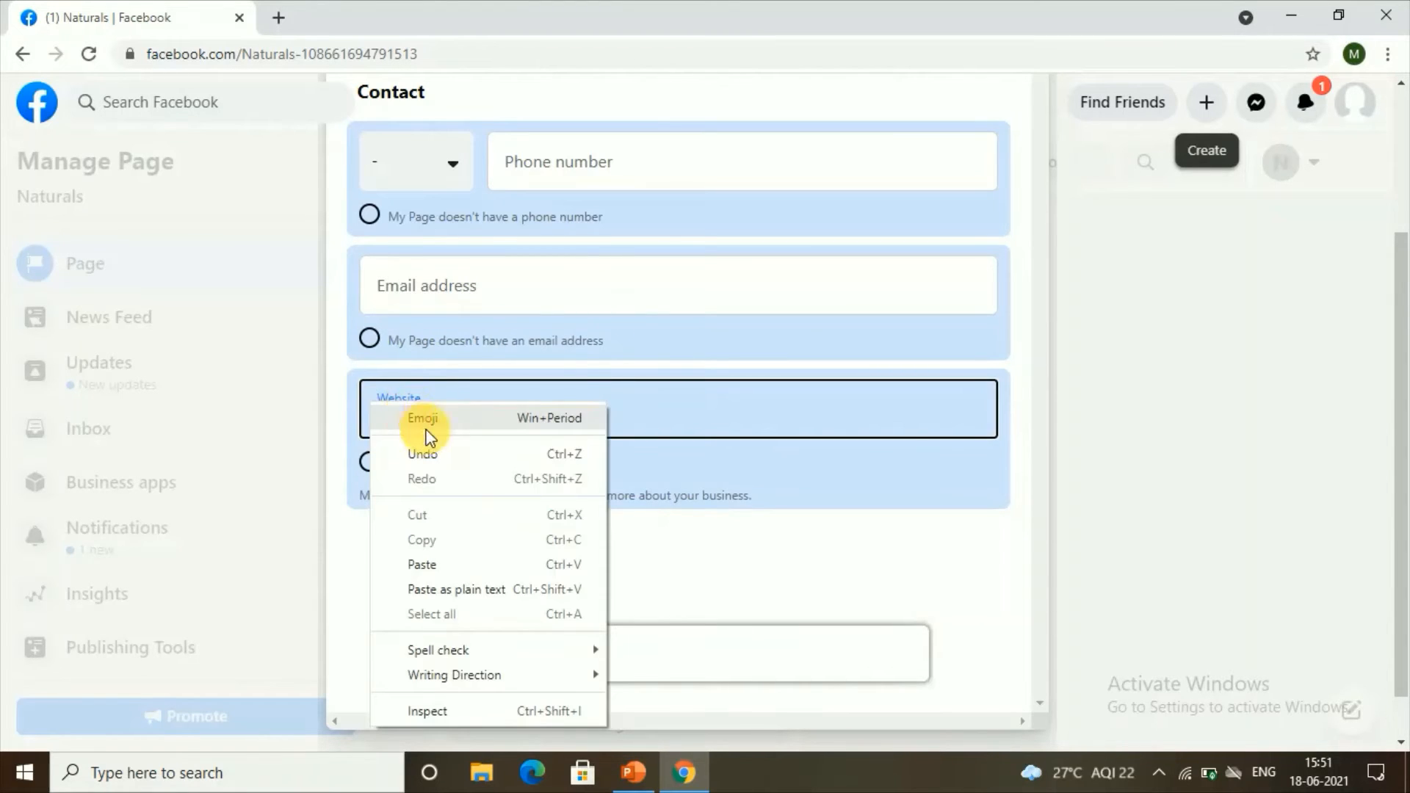
left_click(645, 412)
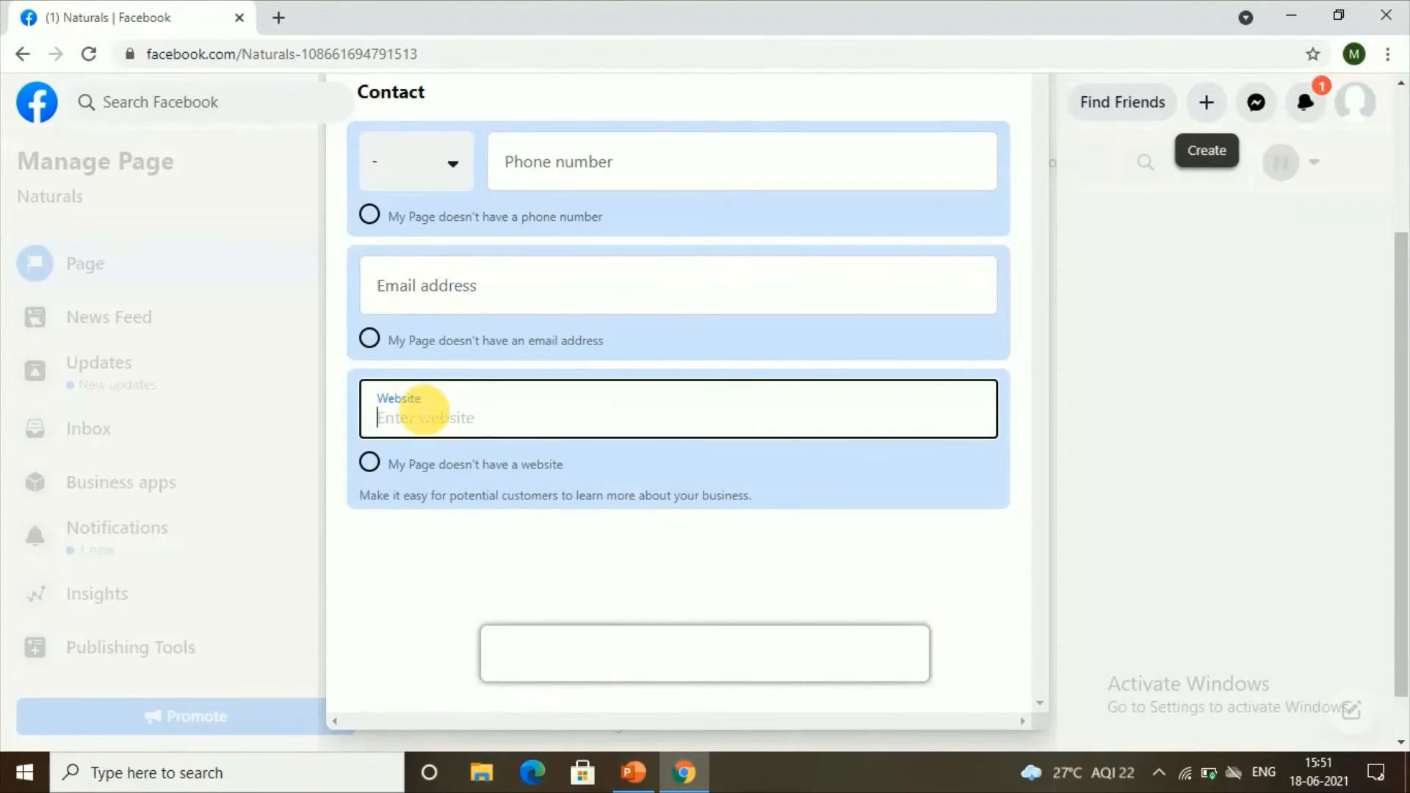
right_click(396, 419)
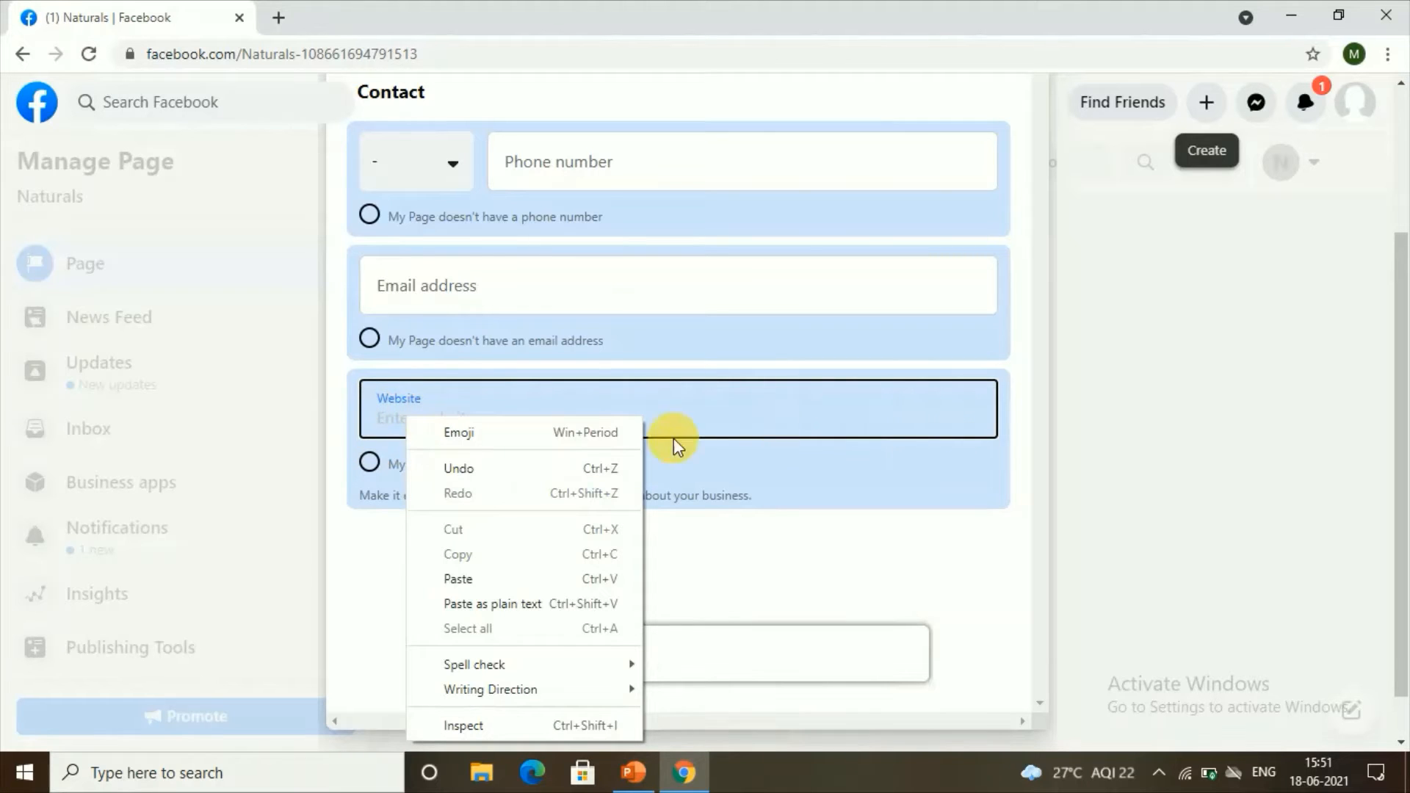
left_click(724, 412)
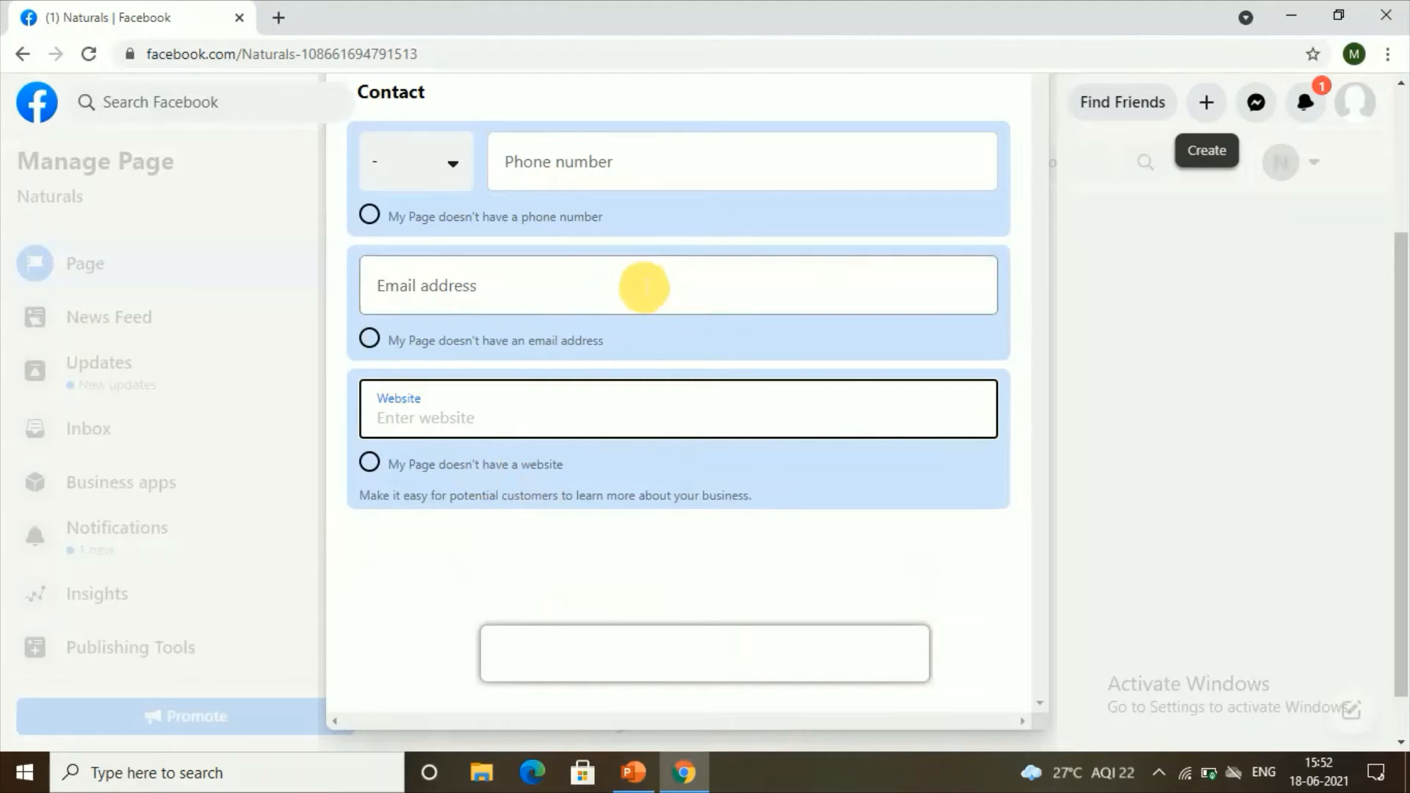
scroll(661, 309, "up", 3)
Step: In the Location details, mark that the Naturals page has no location
left_click(602, 239)
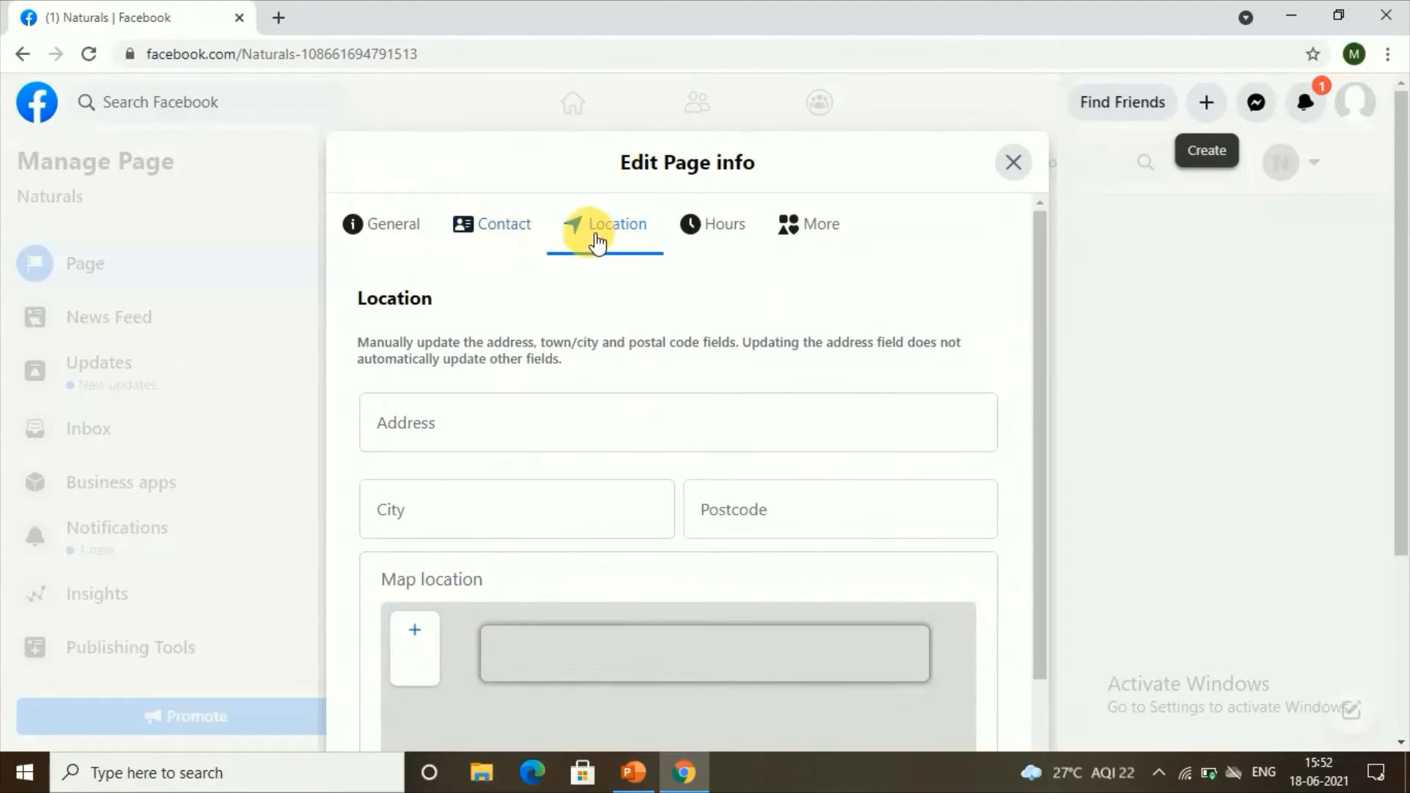
scroll(530, 420, "down", 3)
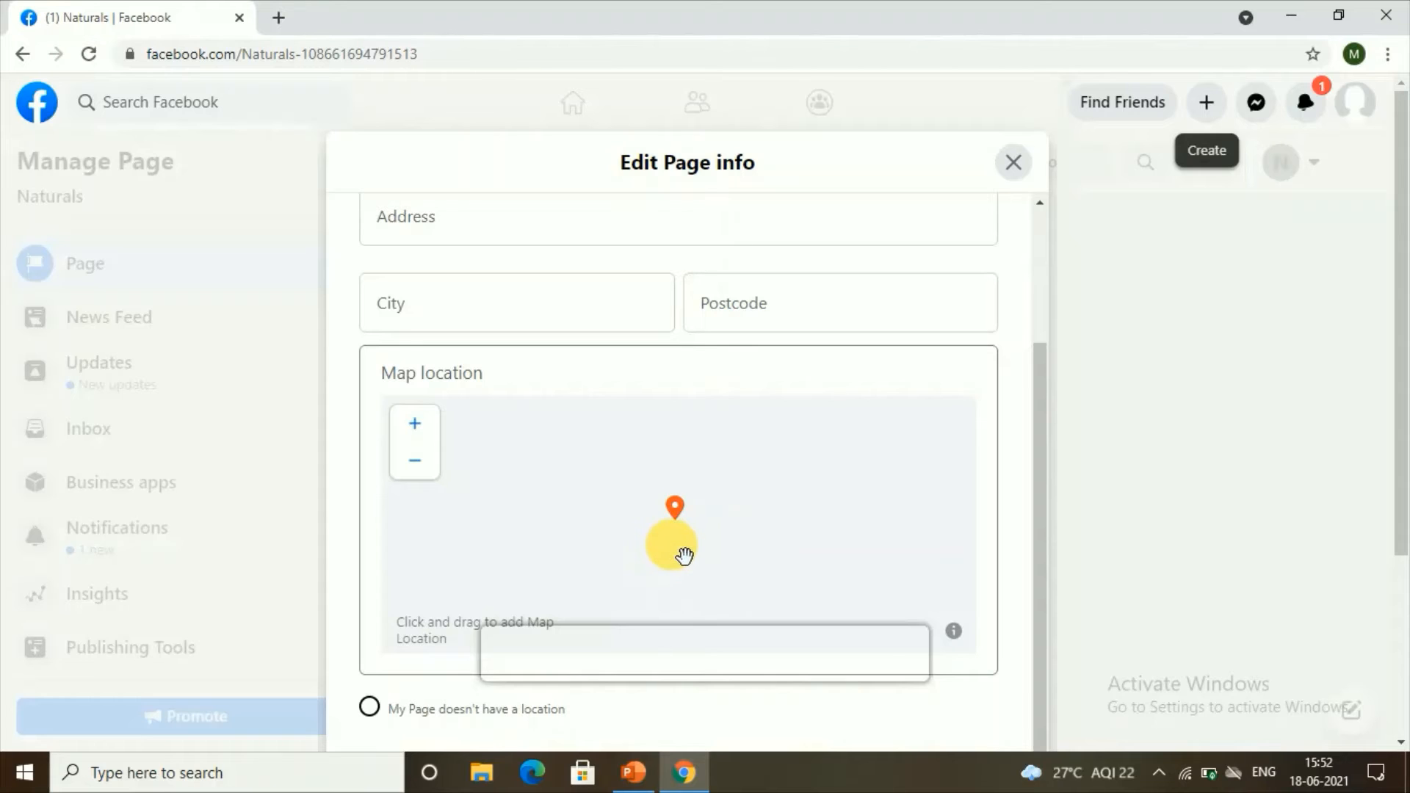
scroll(685, 555, "down", 1)
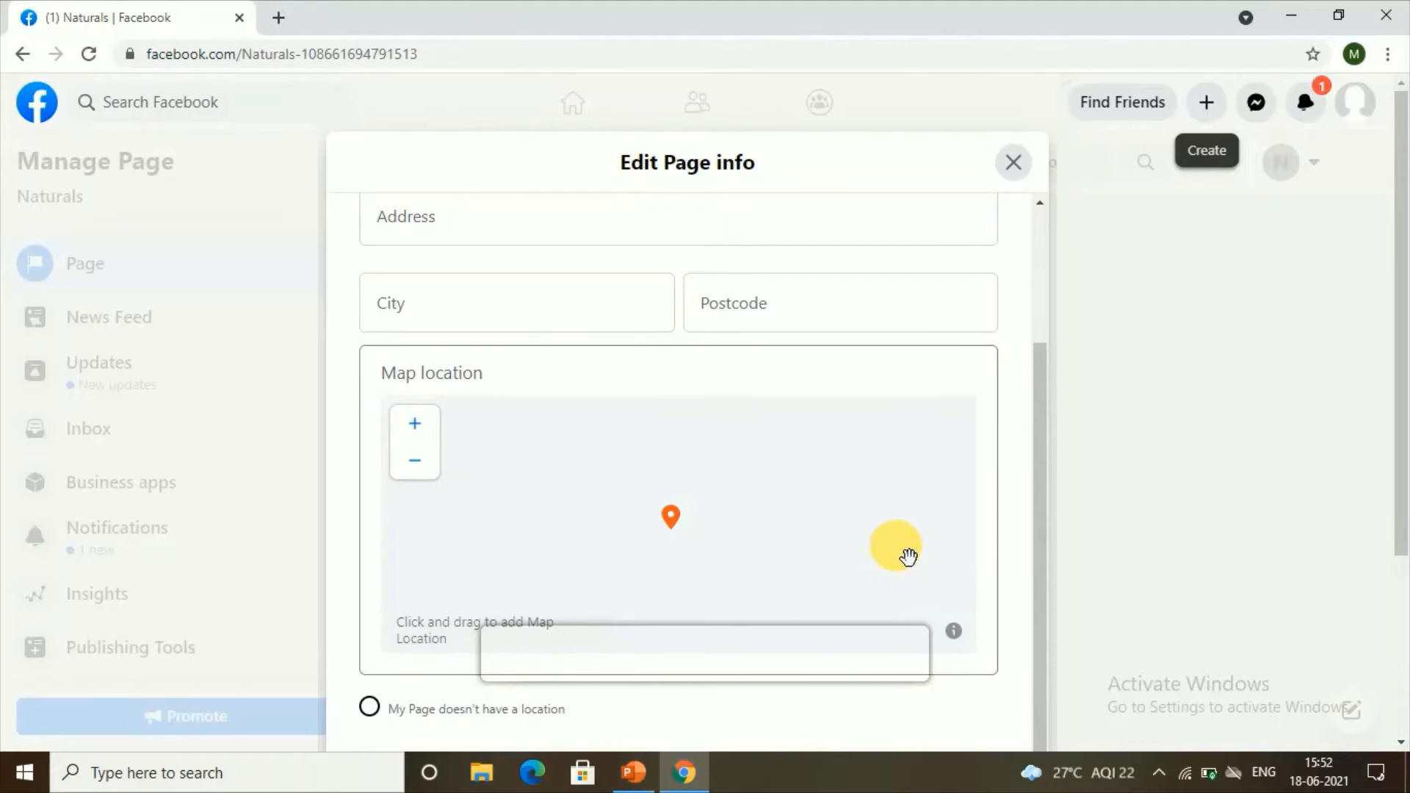
left_click(378, 709)
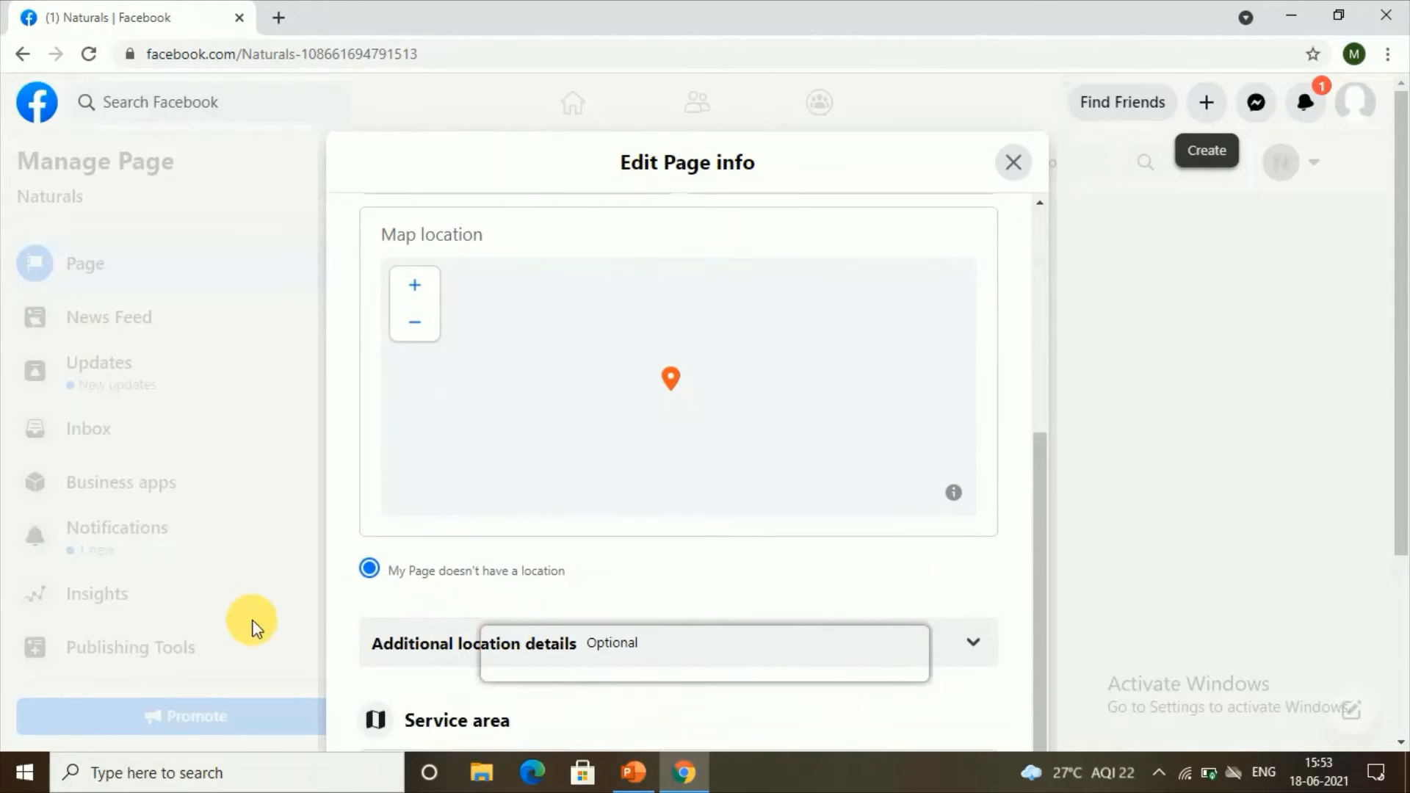
Step: Try the Service area search, then switch to the business Hours options
scroll(514, 587, "down", 3)
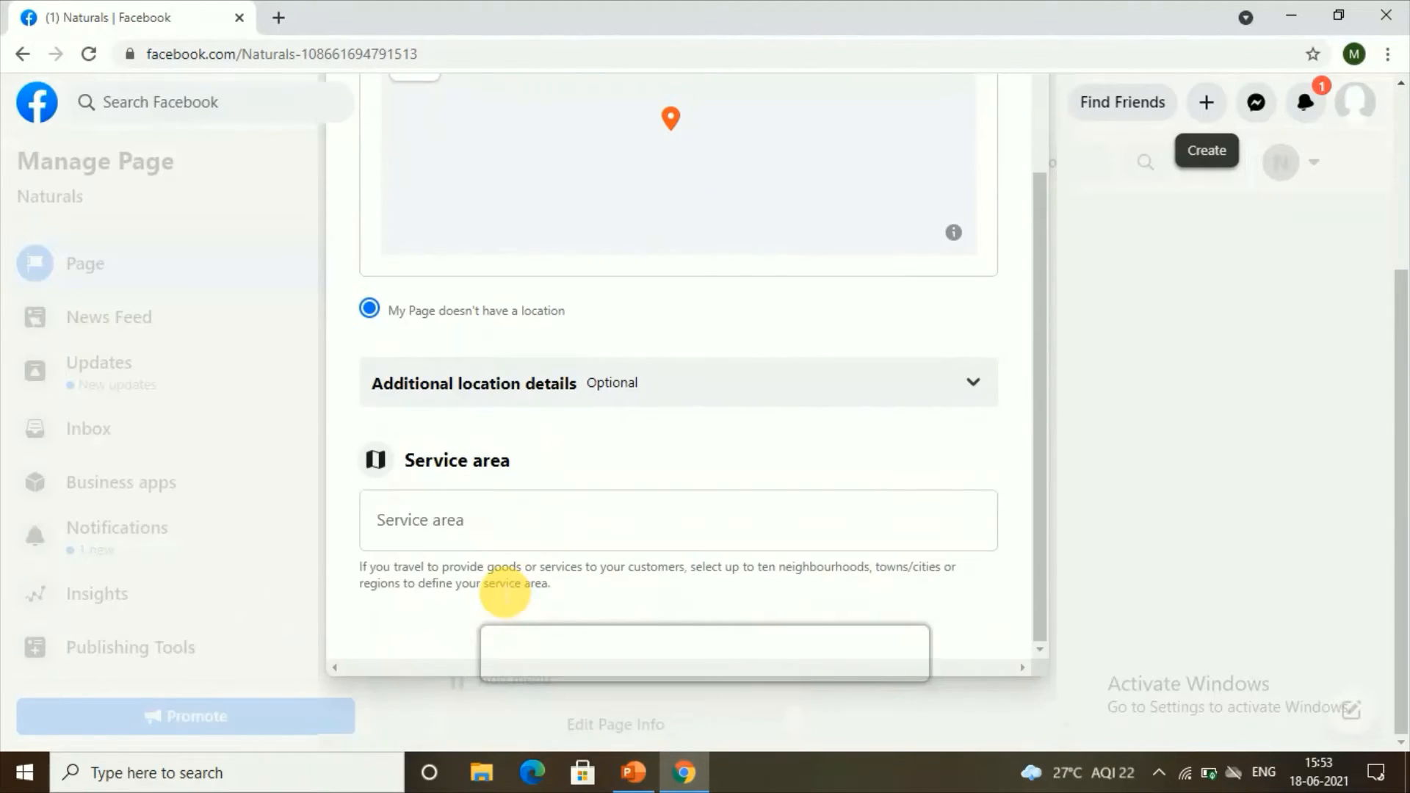
left_click(514, 538)
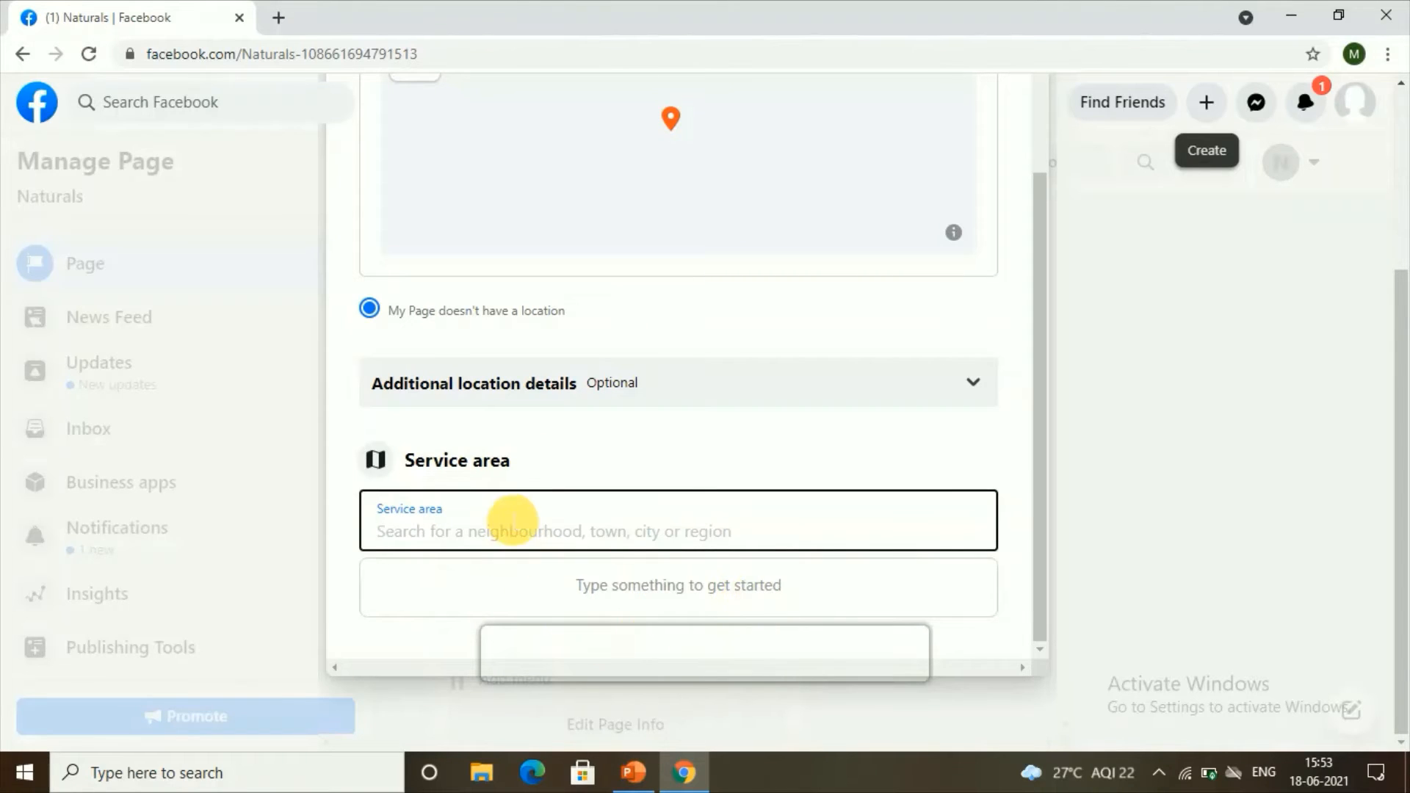
left_click(687, 574)
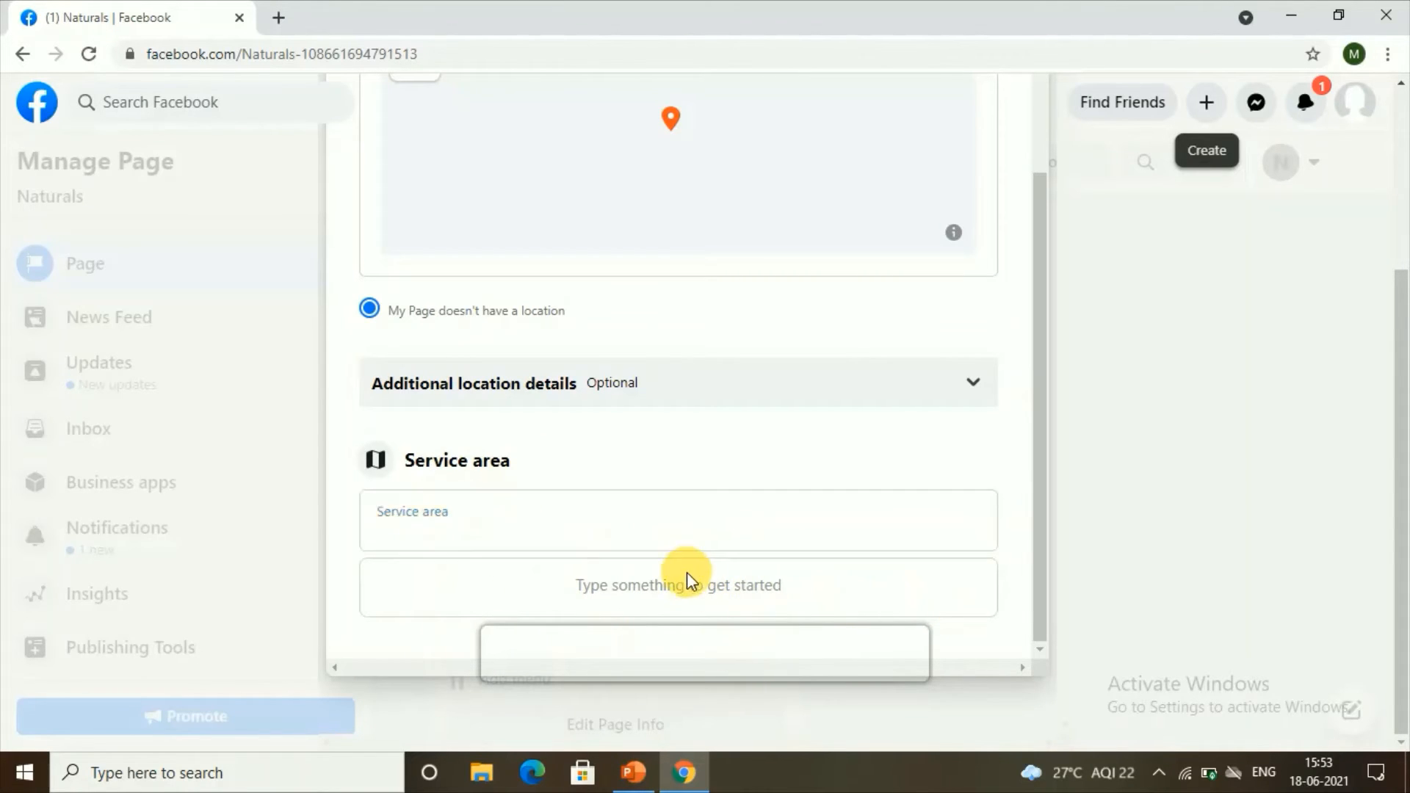
left_click(647, 514)
scroll(643, 498, "up", 4)
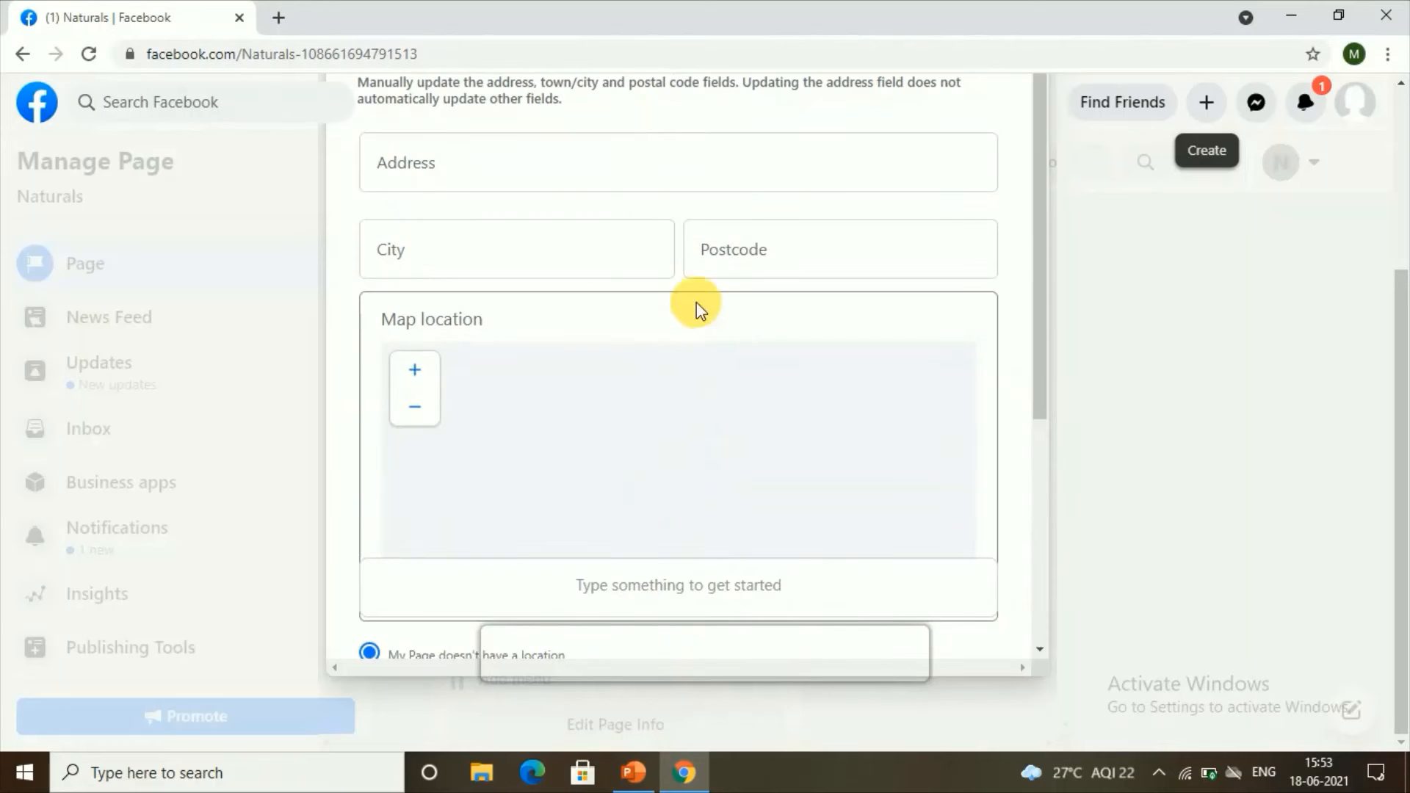
scroll(697, 301, "up", 3)
left_click(756, 228)
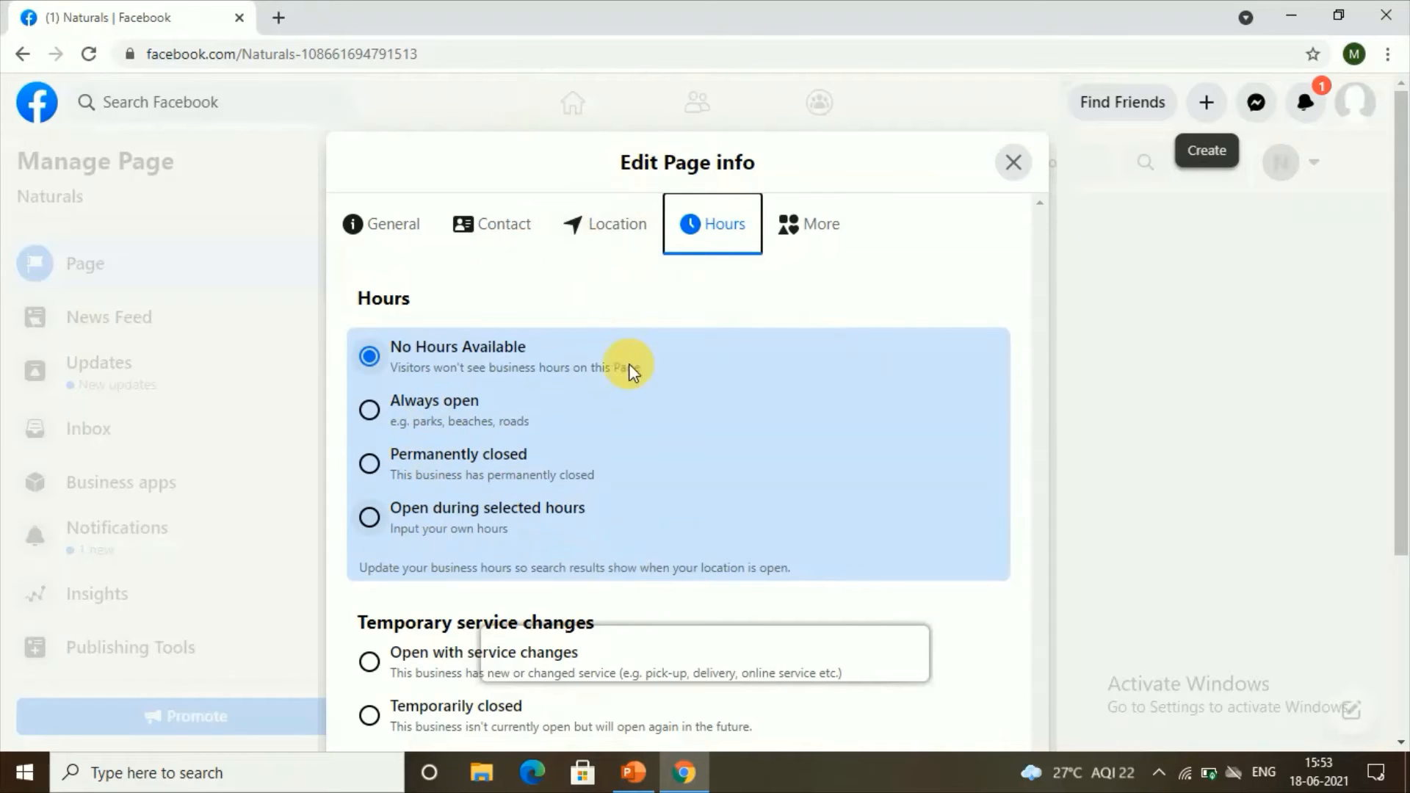
scroll(639, 397, "down", 3)
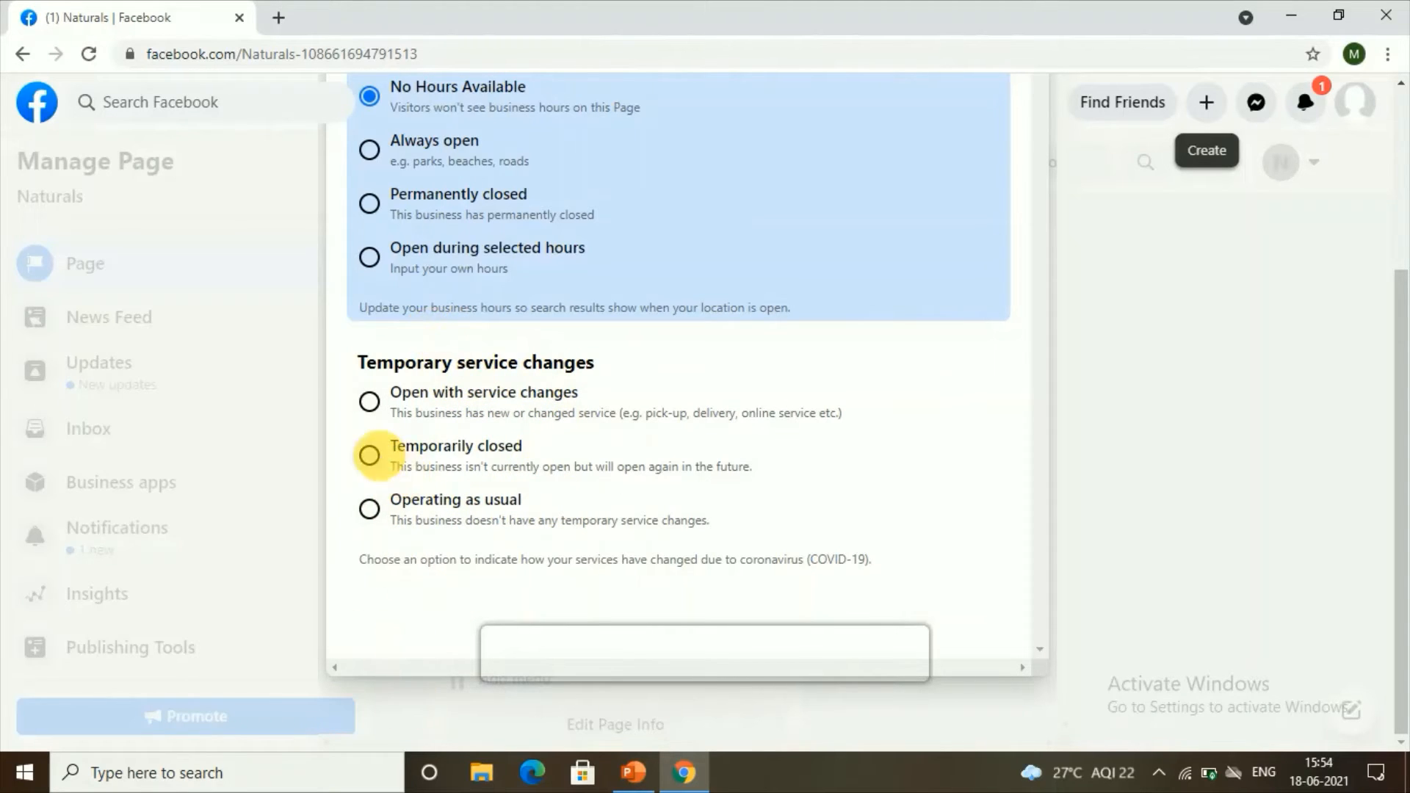
scroll(559, 473, "up", 4)
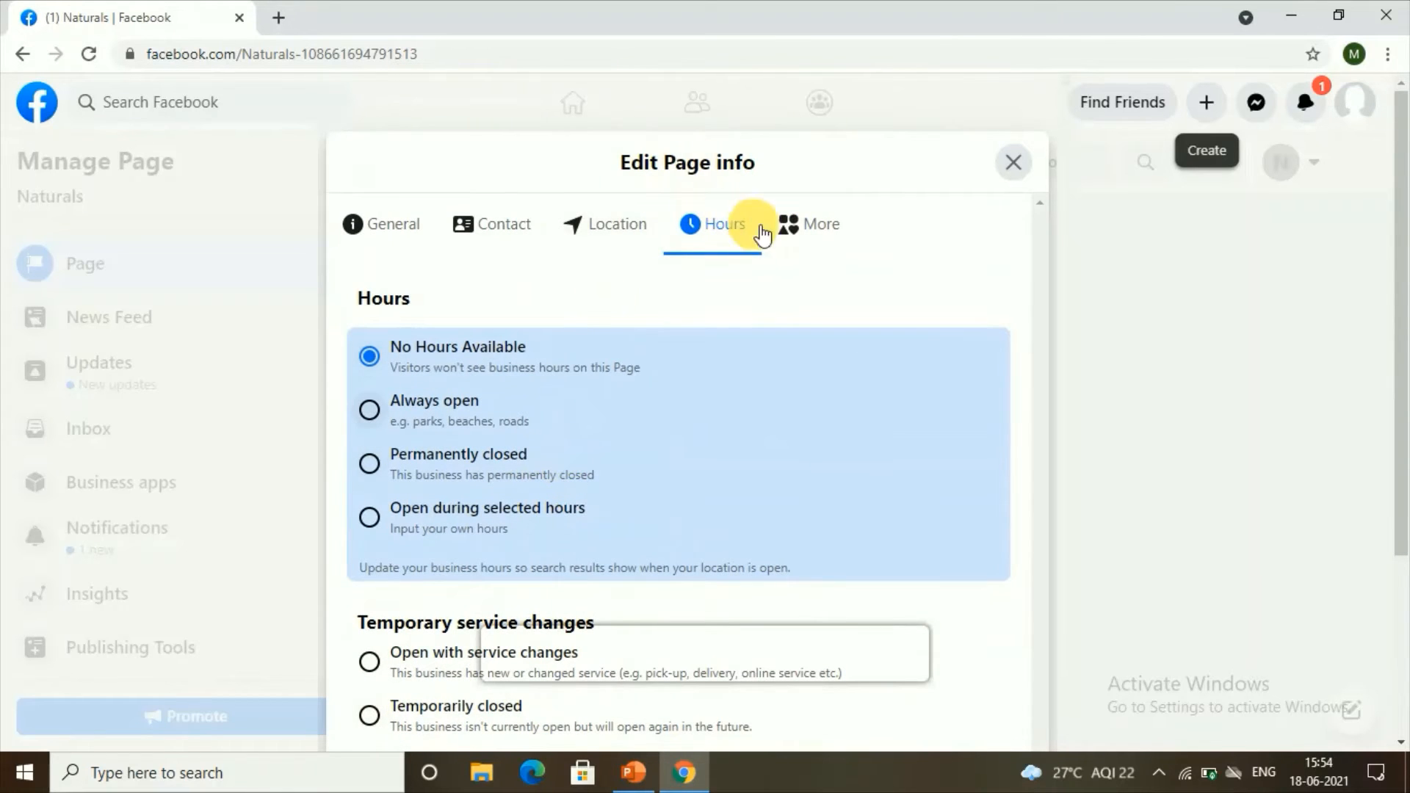
left_click(812, 248)
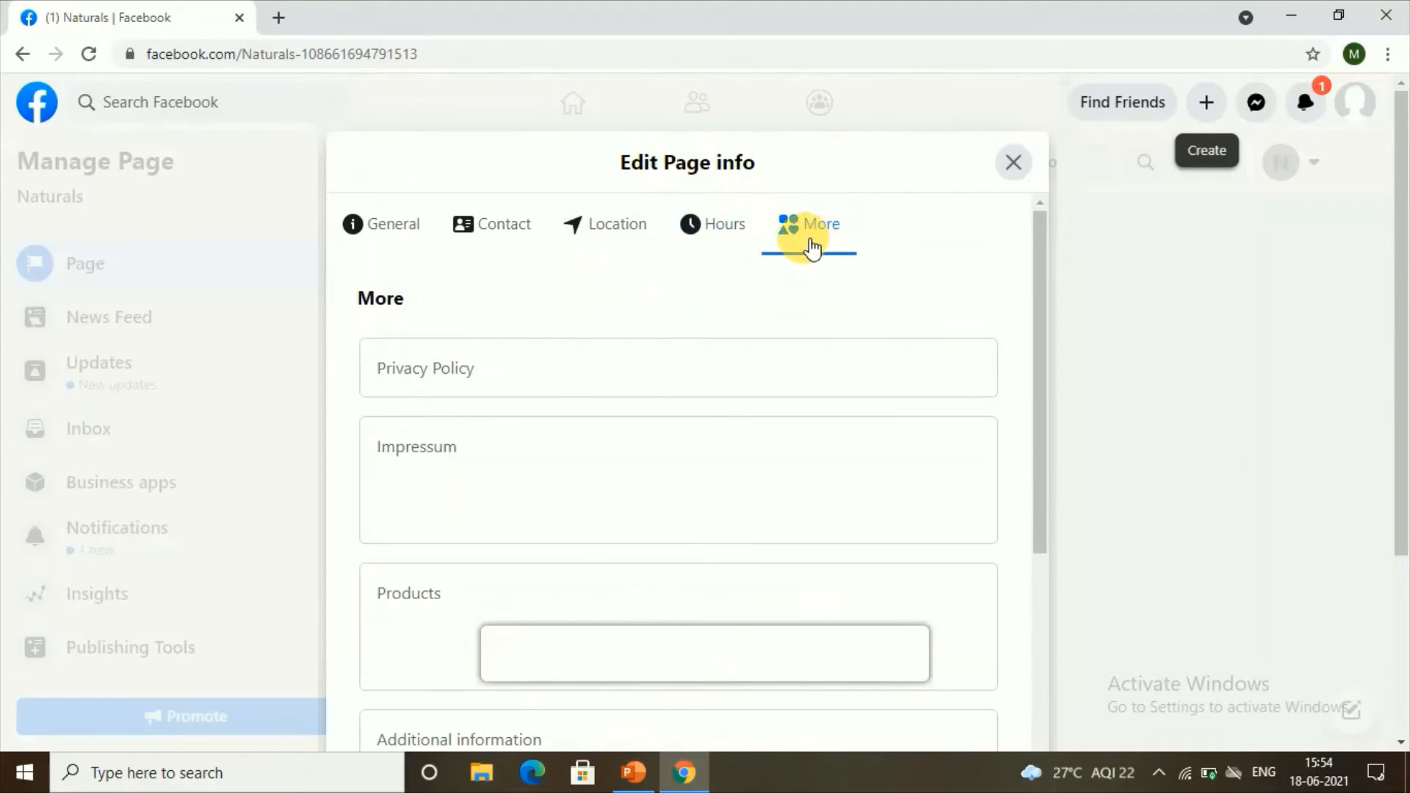
scroll(746, 377, "down", 3)
scroll(751, 367, "down", 10)
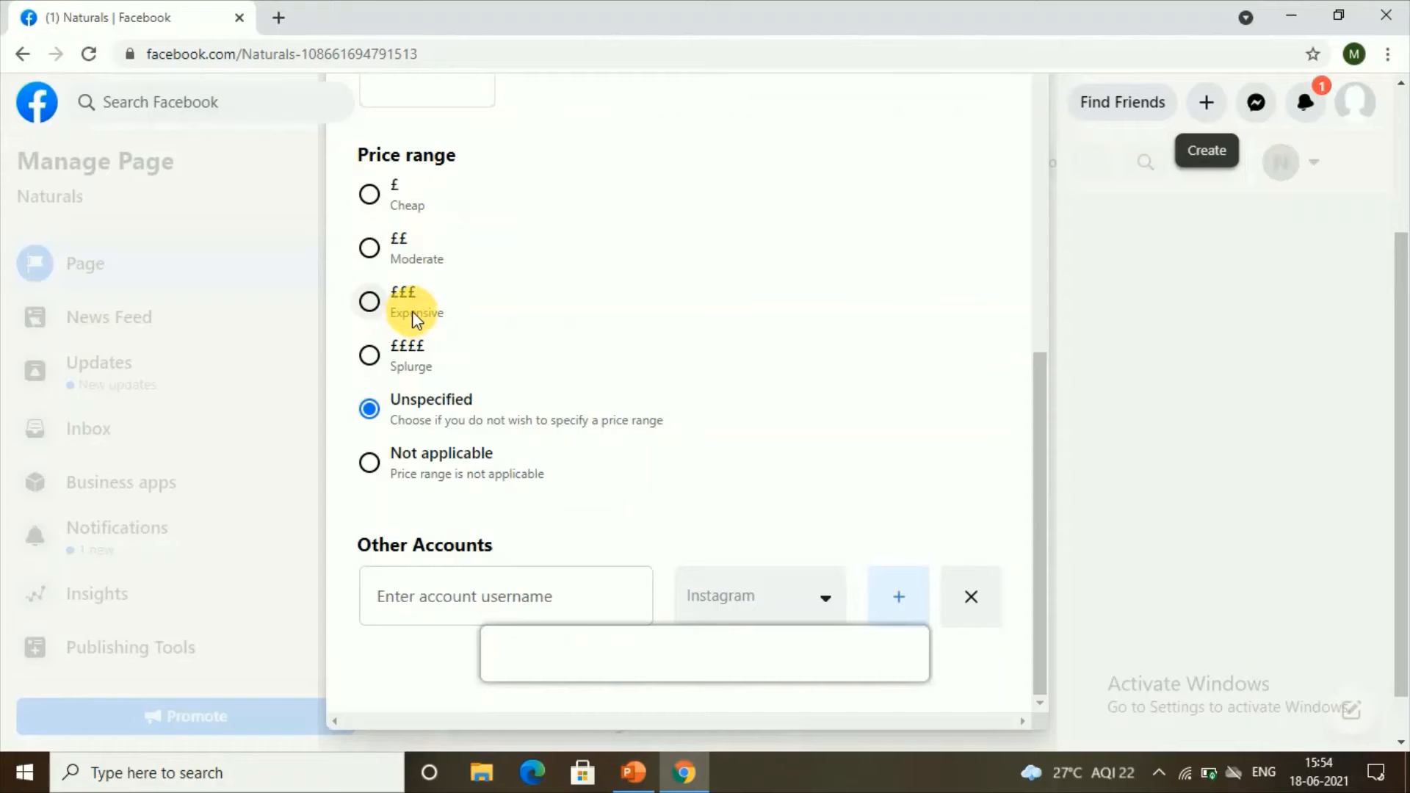
left_click(376, 248)
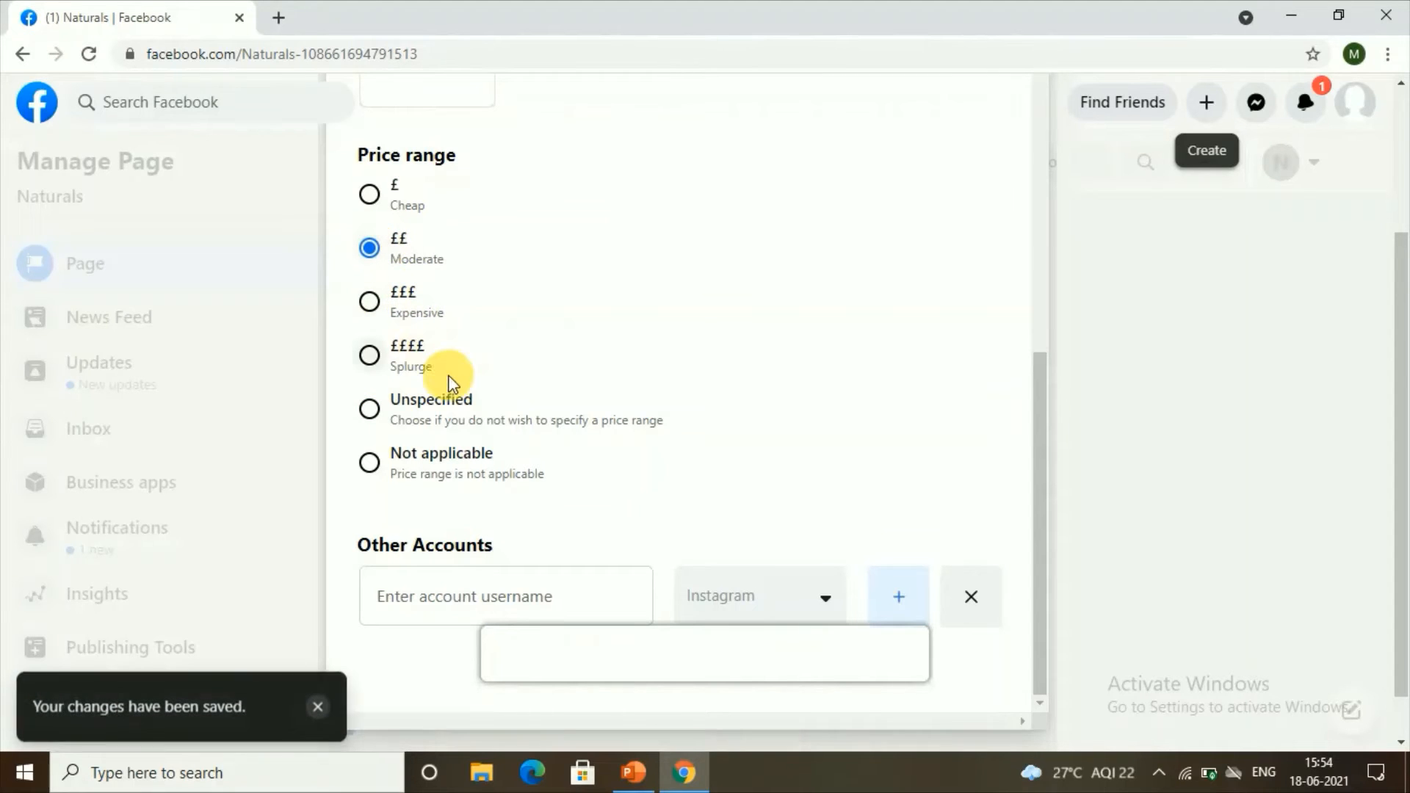
scroll(470, 441, "down", 1)
left_click(593, 568)
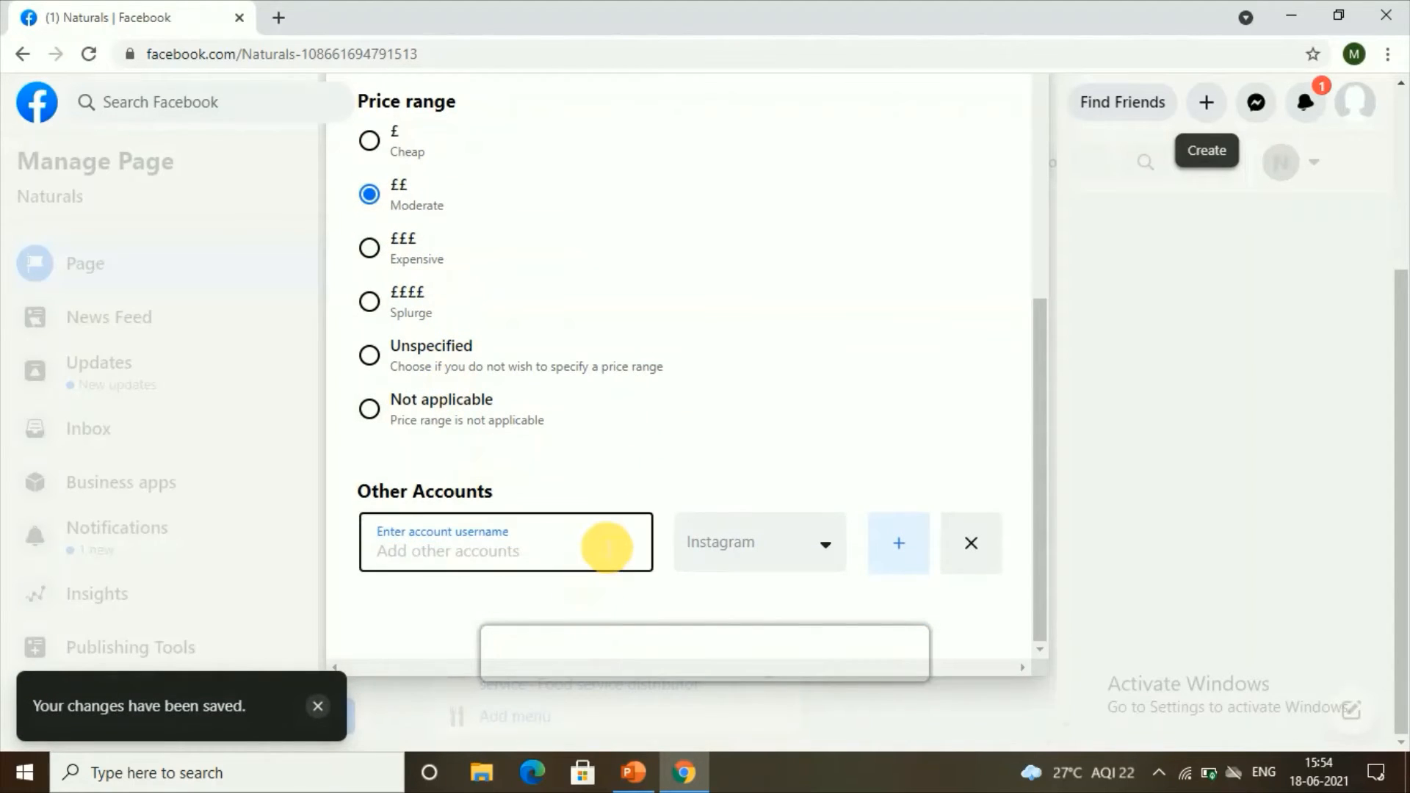
left_click(721, 566)
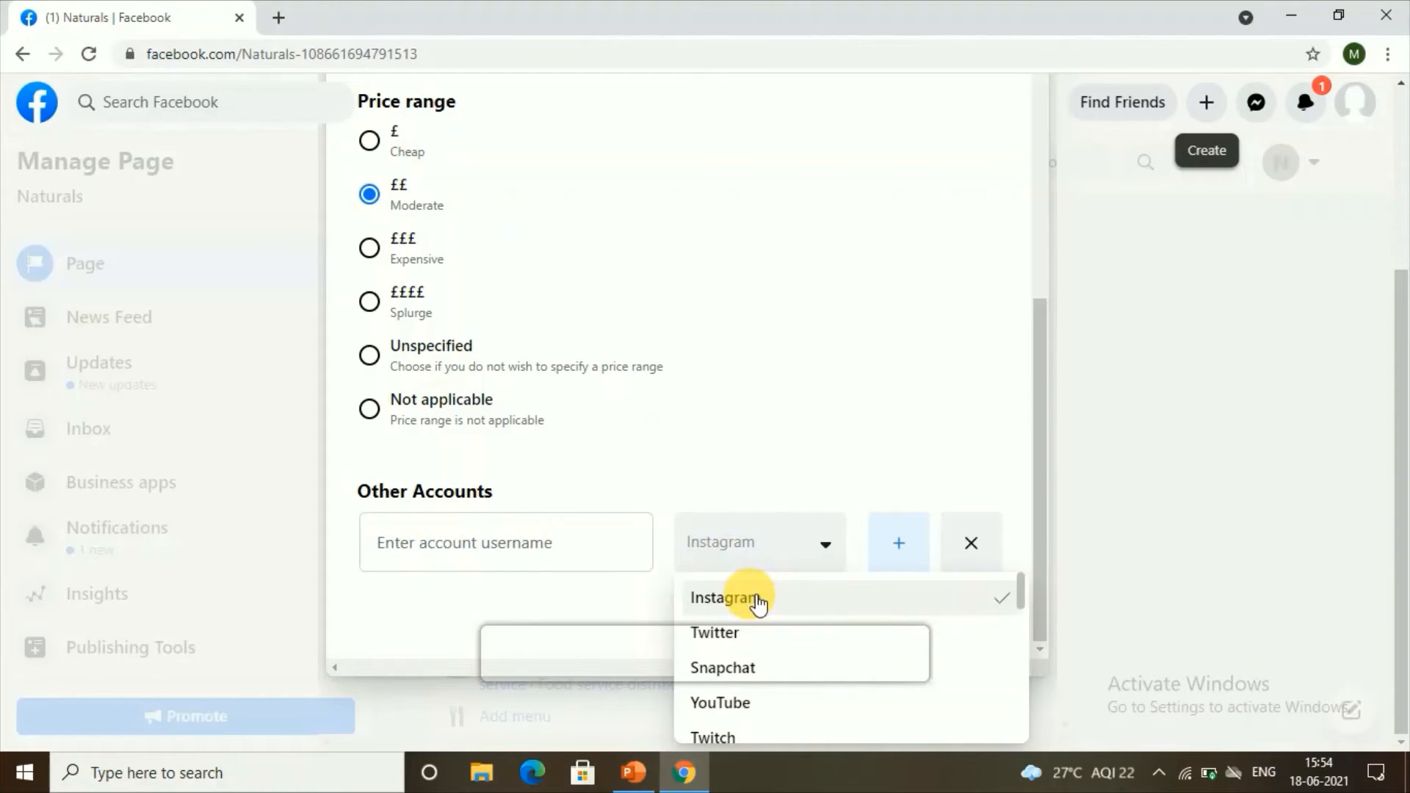
scroll(758, 598, "down", 6)
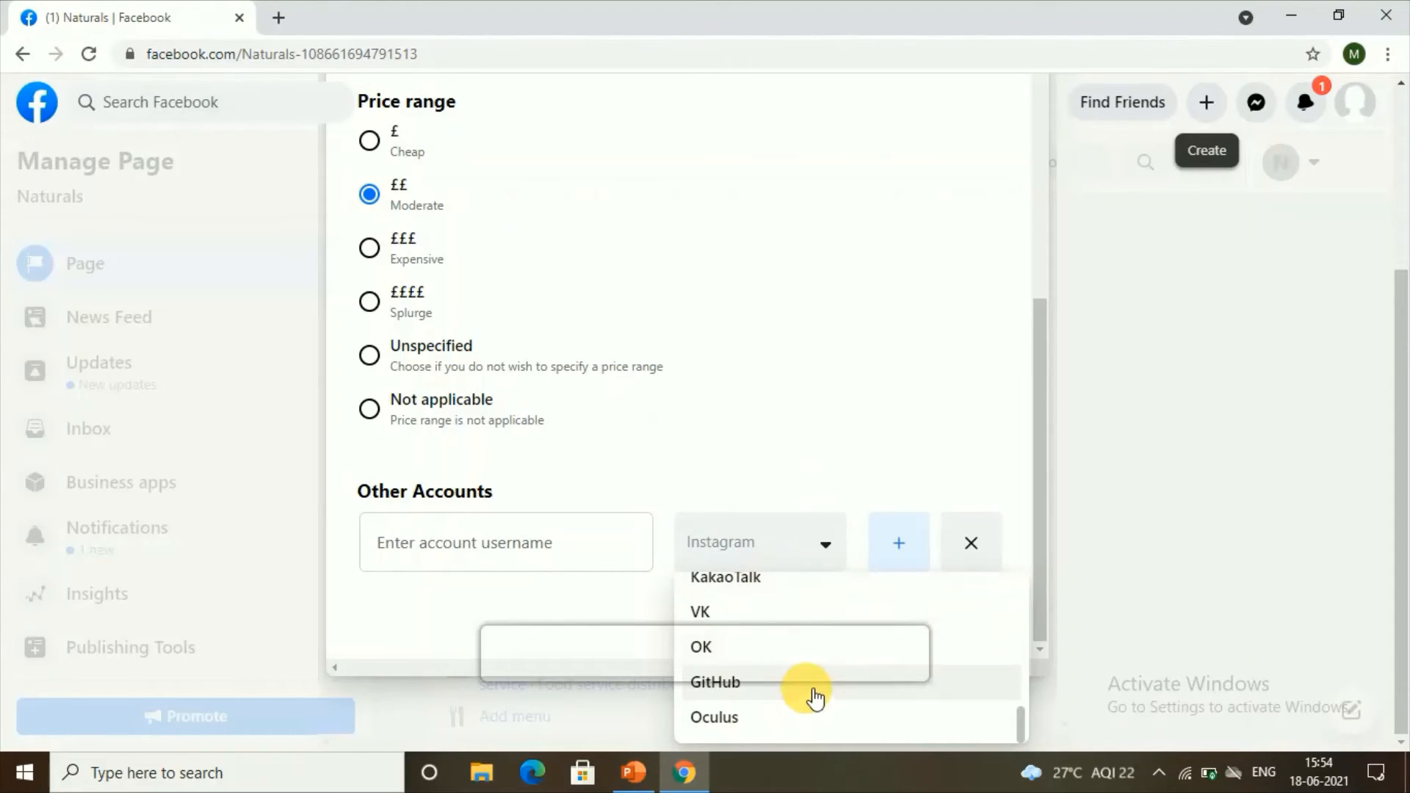
left_click(838, 557)
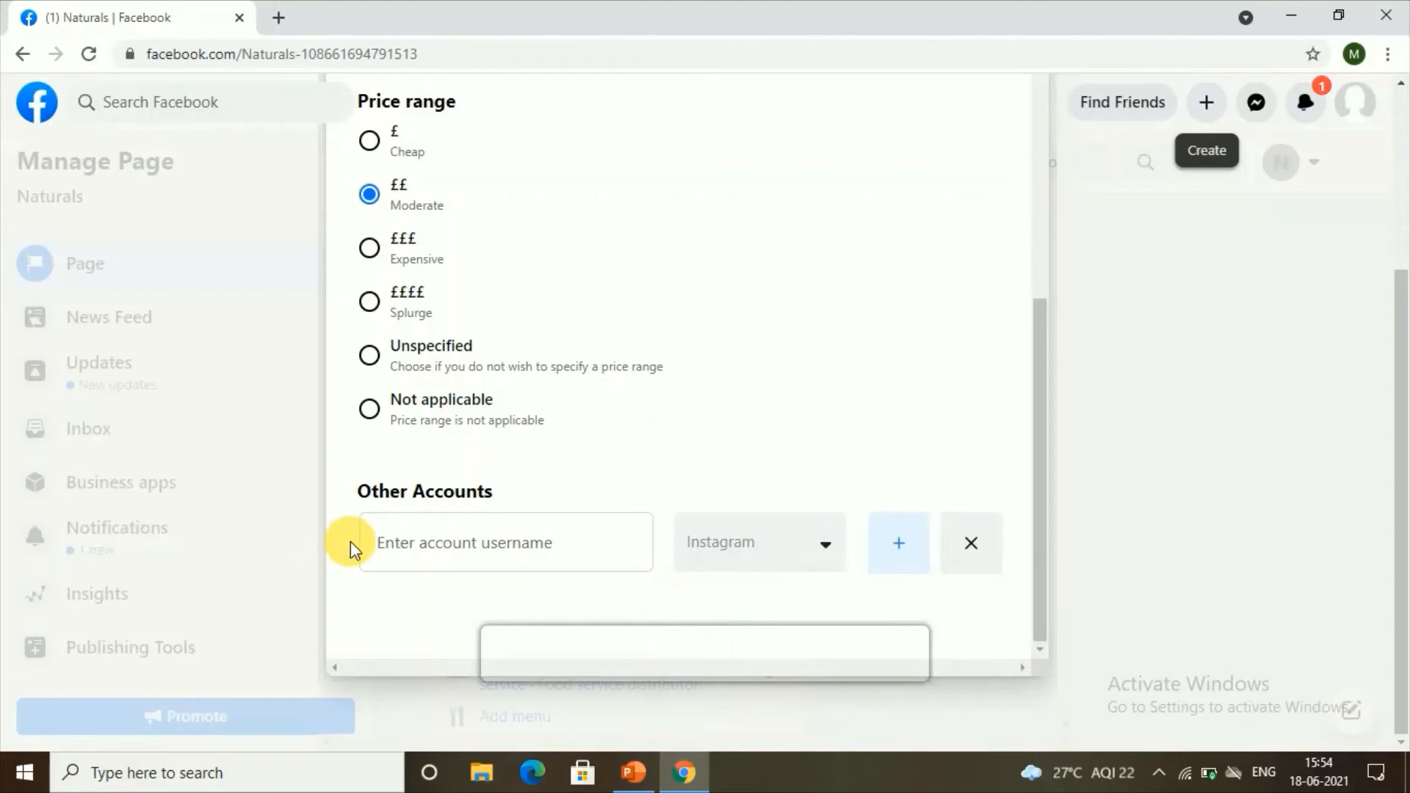
left_click(396, 547)
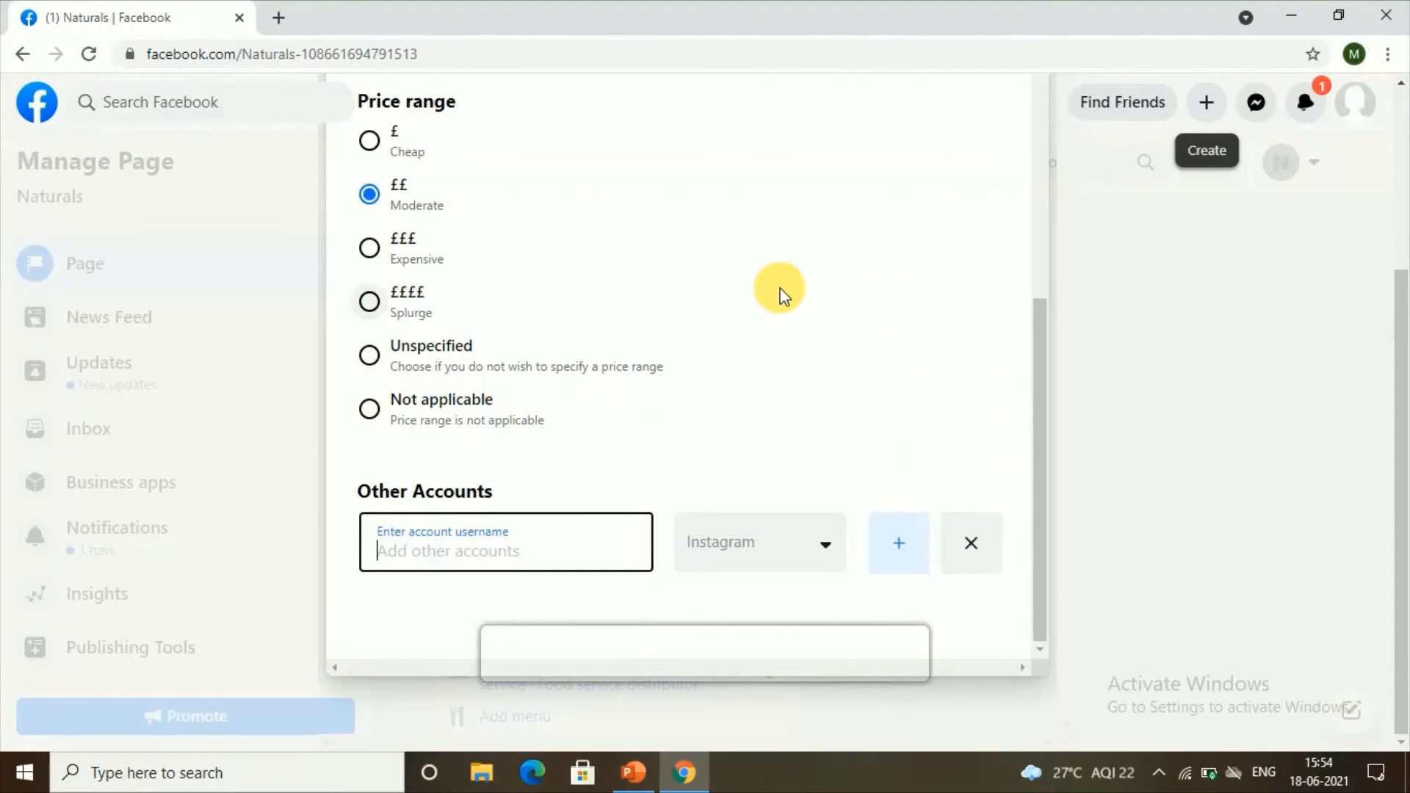
left_click(1166, 308)
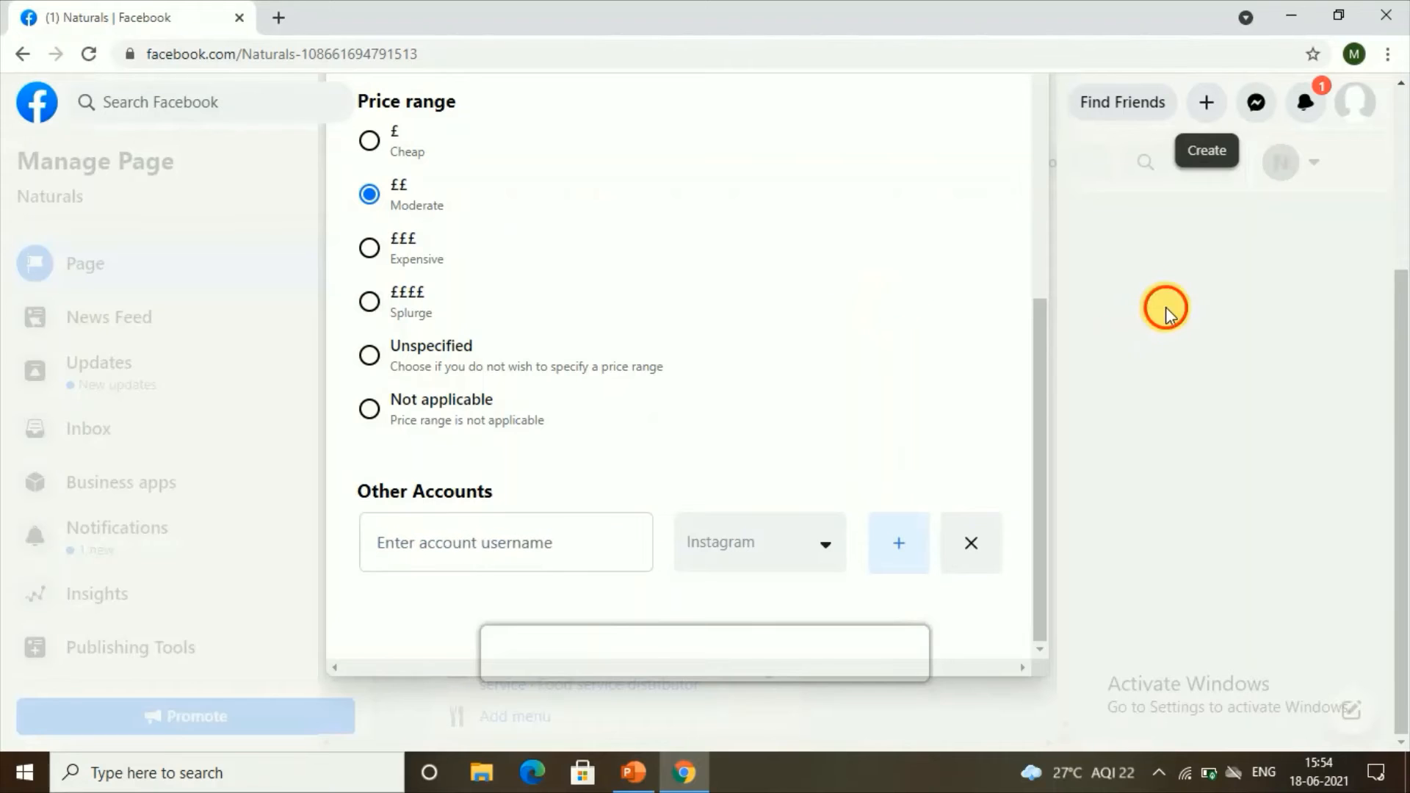
scroll(1102, 475, "up", 3)
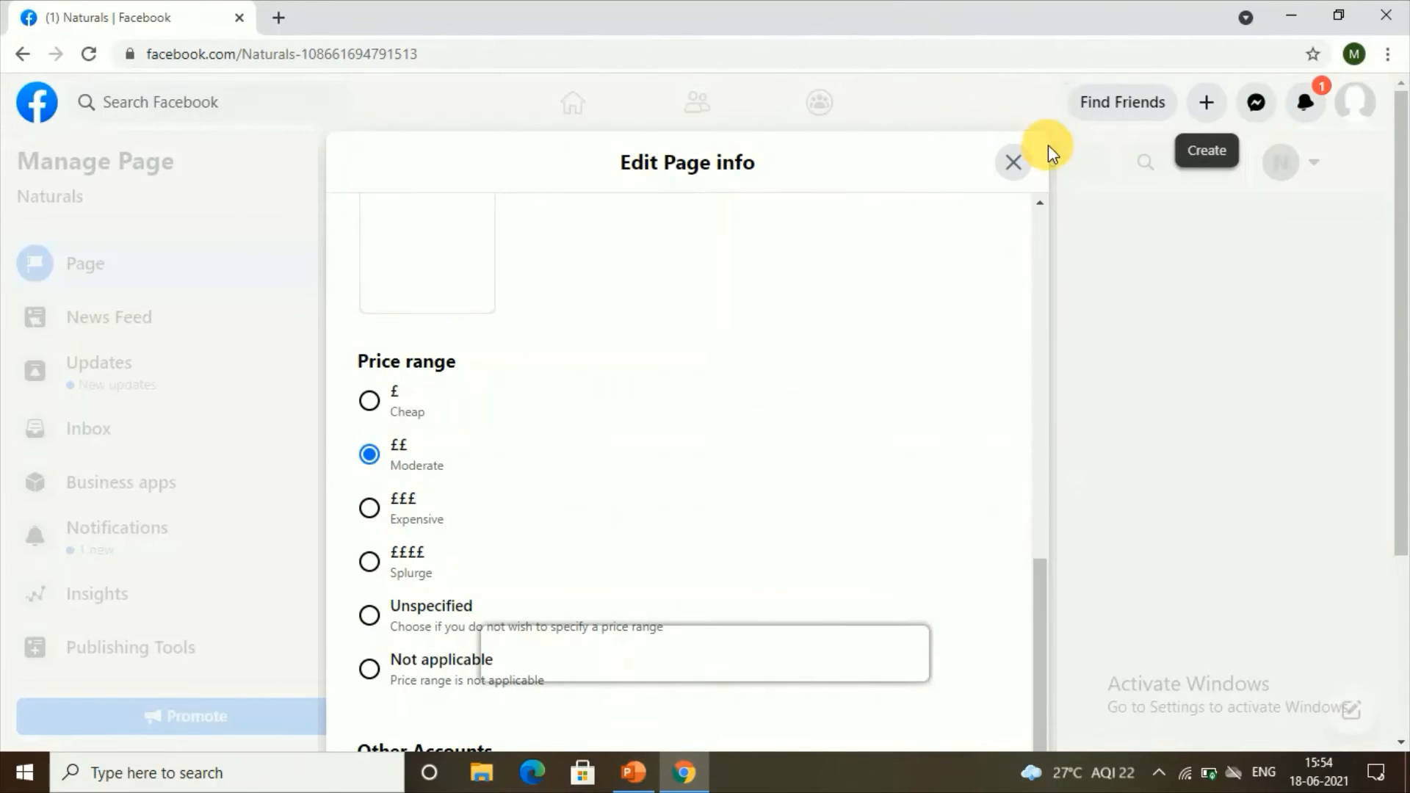
Step: Close the page info editor and scroll back to the top of the Naturals Page
left_click(1026, 171)
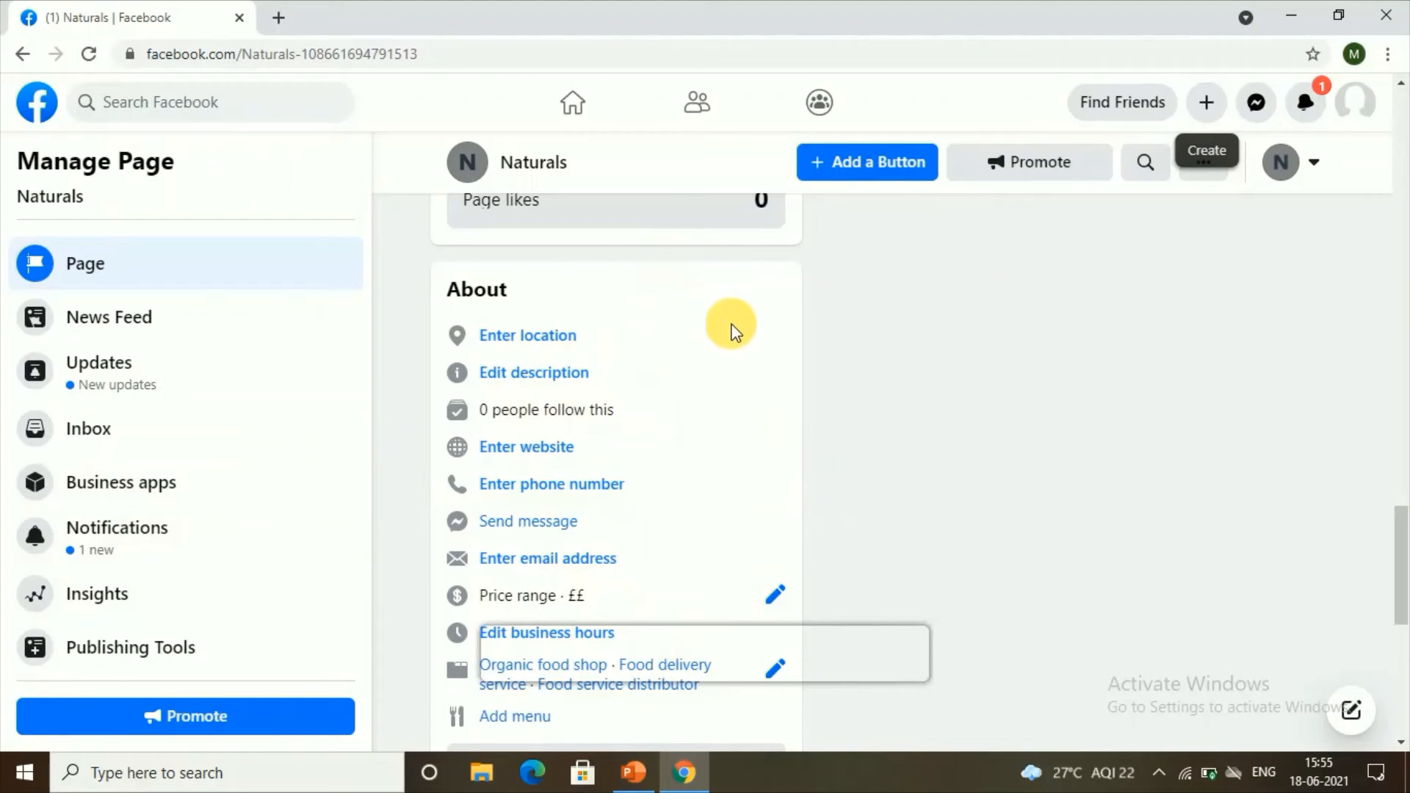
scroll(775, 308, "up", 10)
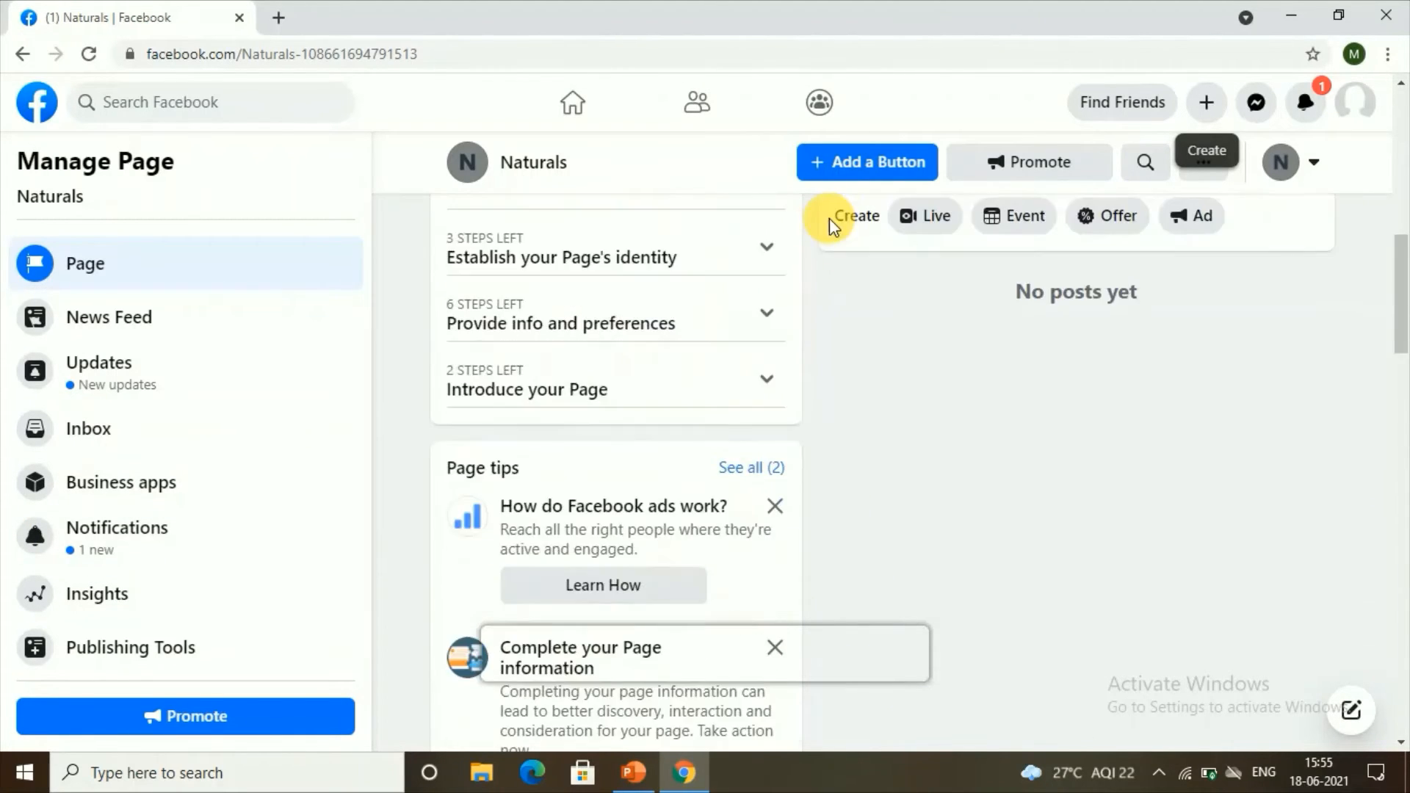
scroll(878, 187, "up", 5)
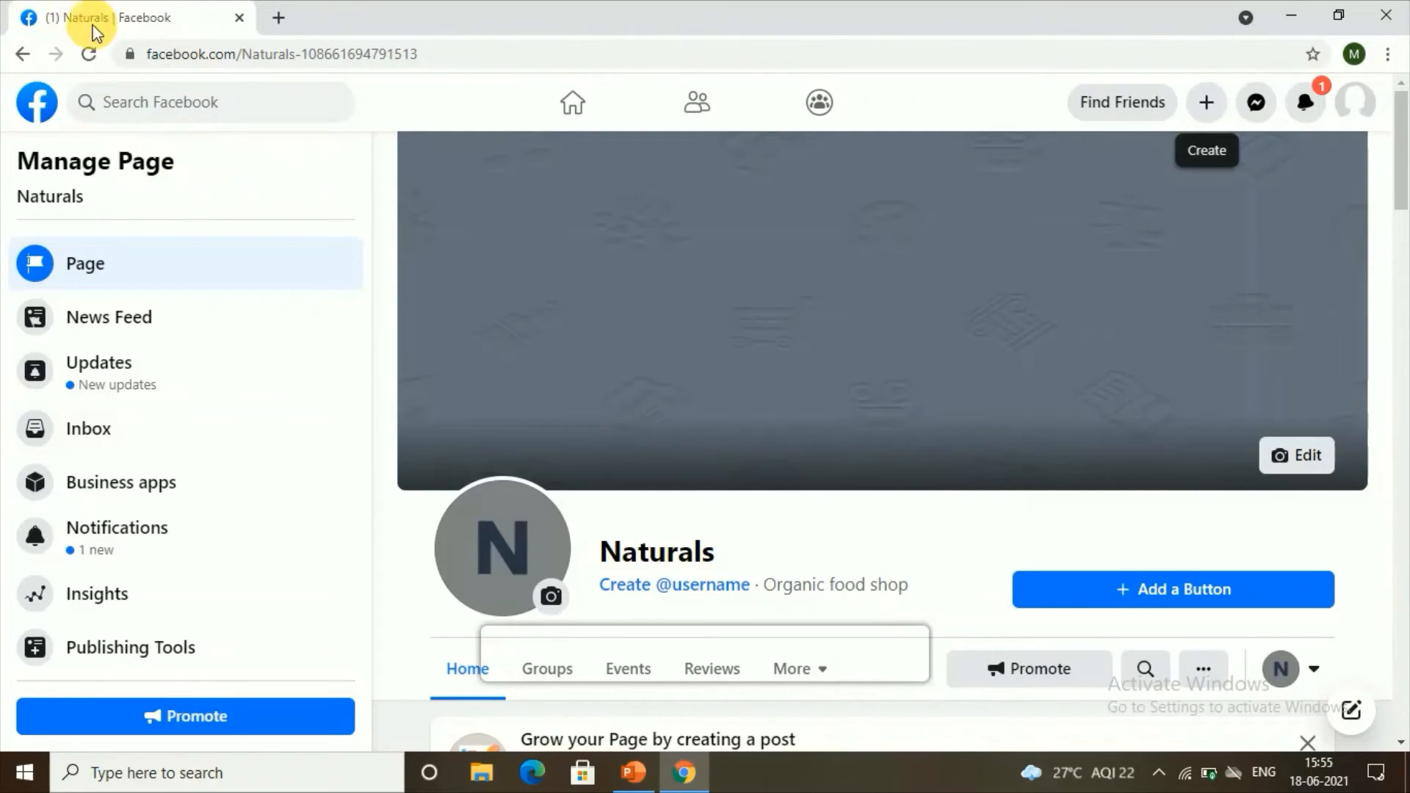
Step: Add a Shop Now action button linking to beautyplus.com and save it
left_click(1127, 598)
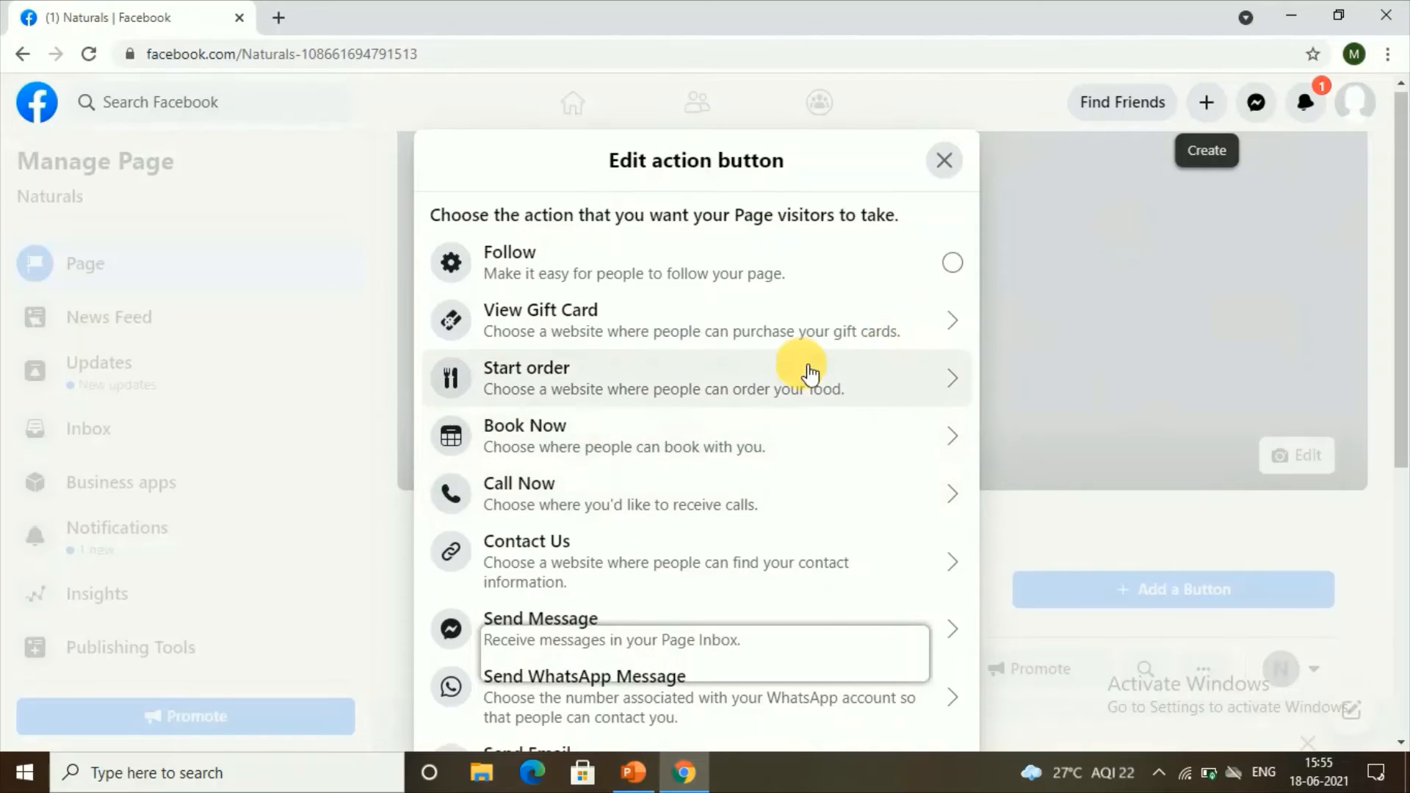
scroll(815, 374, "down", 4)
scroll(811, 371, "down", 1)
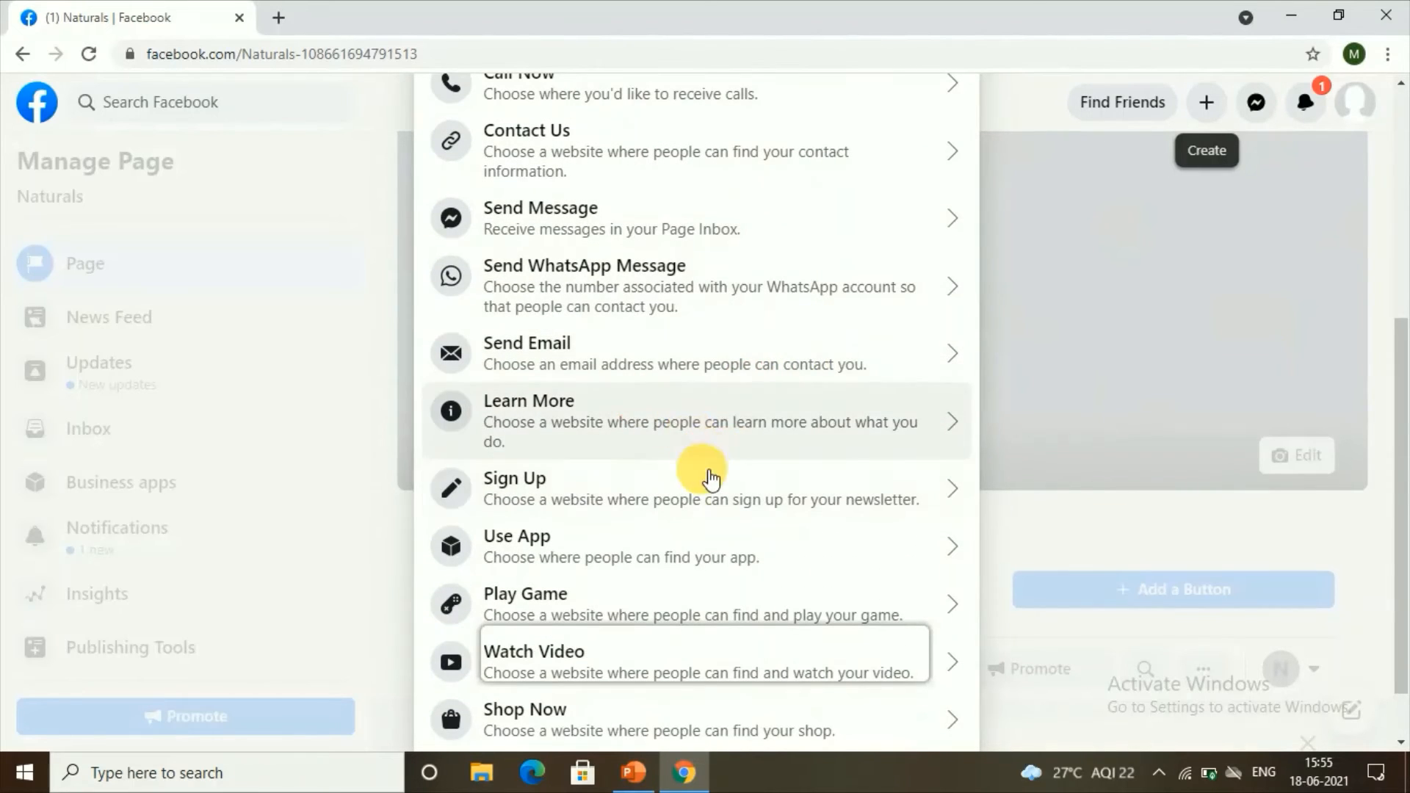
scroll(707, 503, "down", 1)
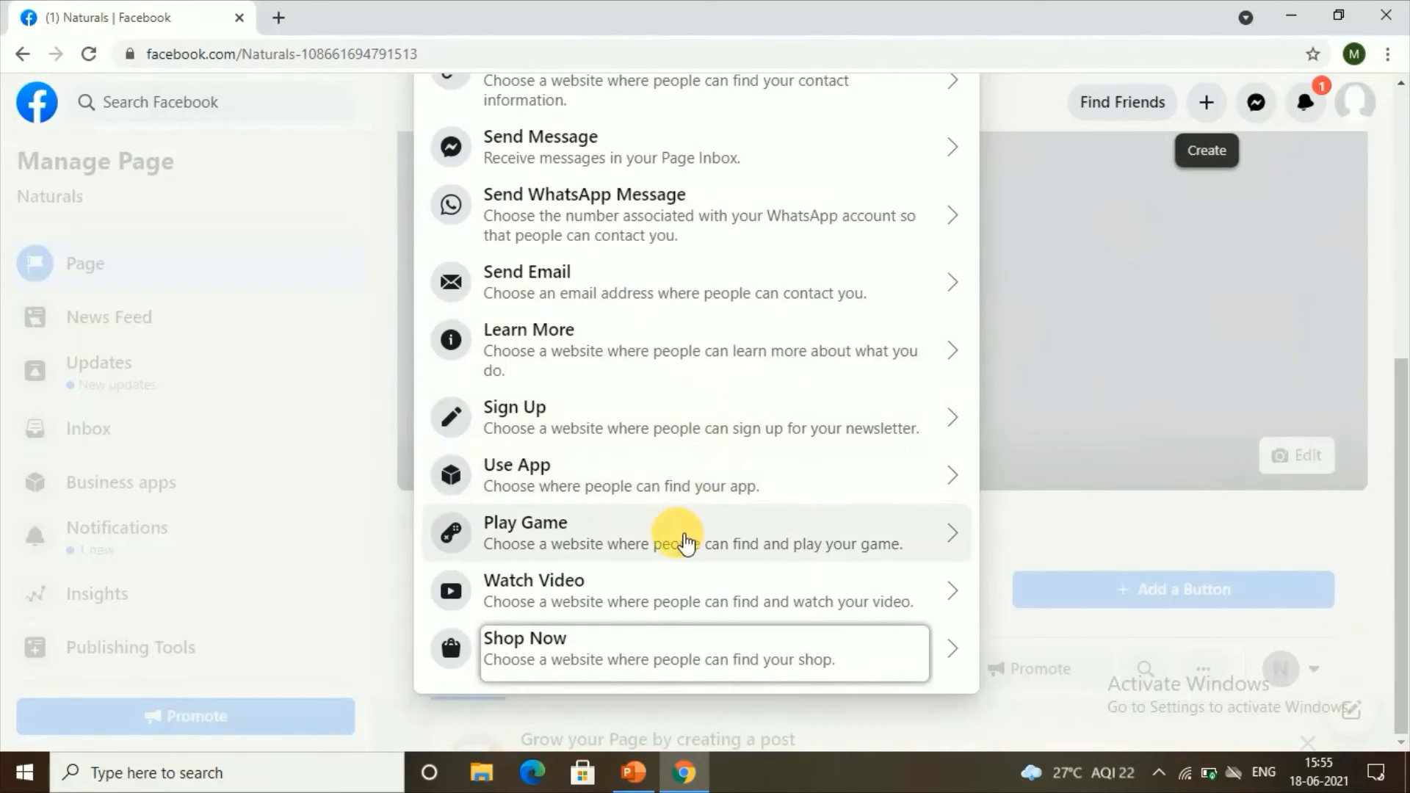
left_click(486, 659)
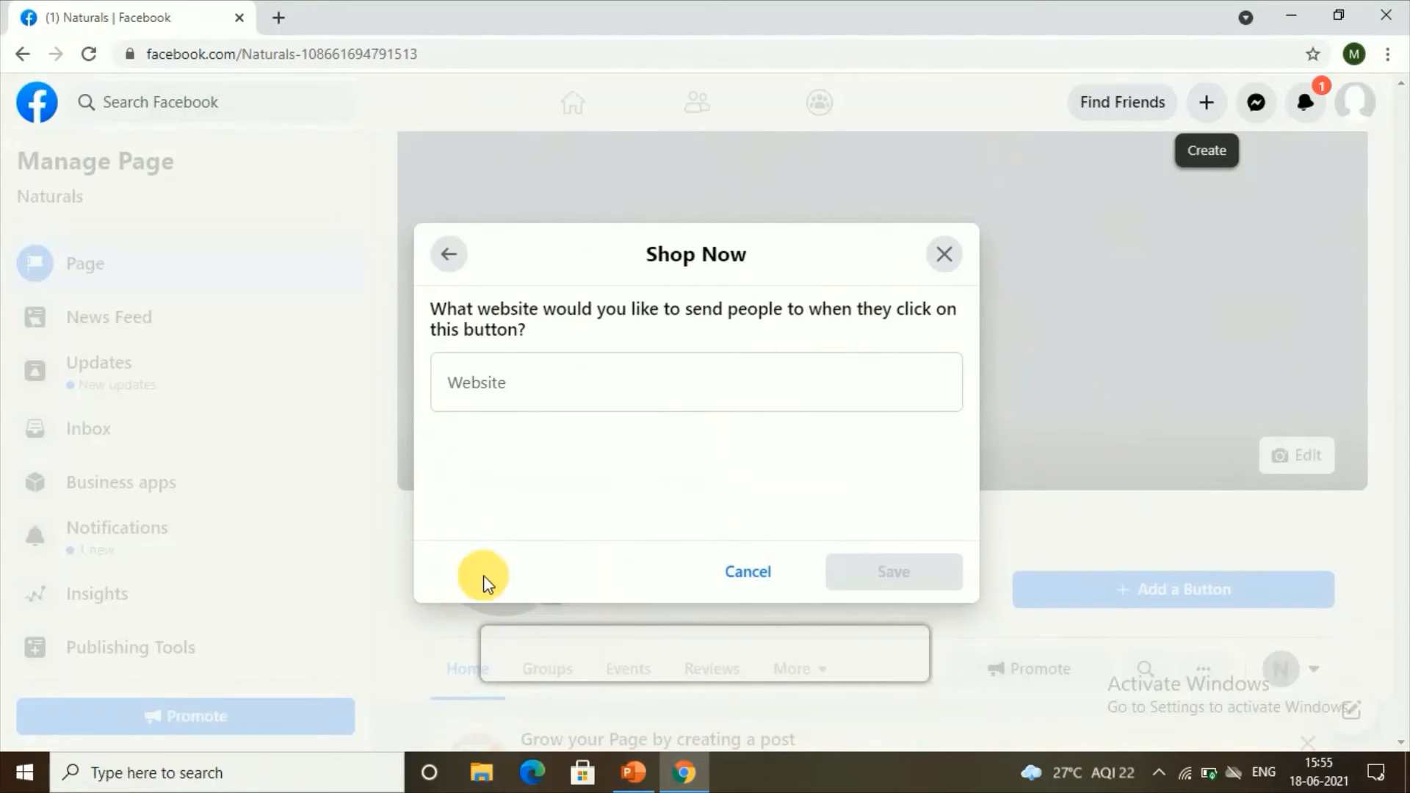
left_click(514, 397)
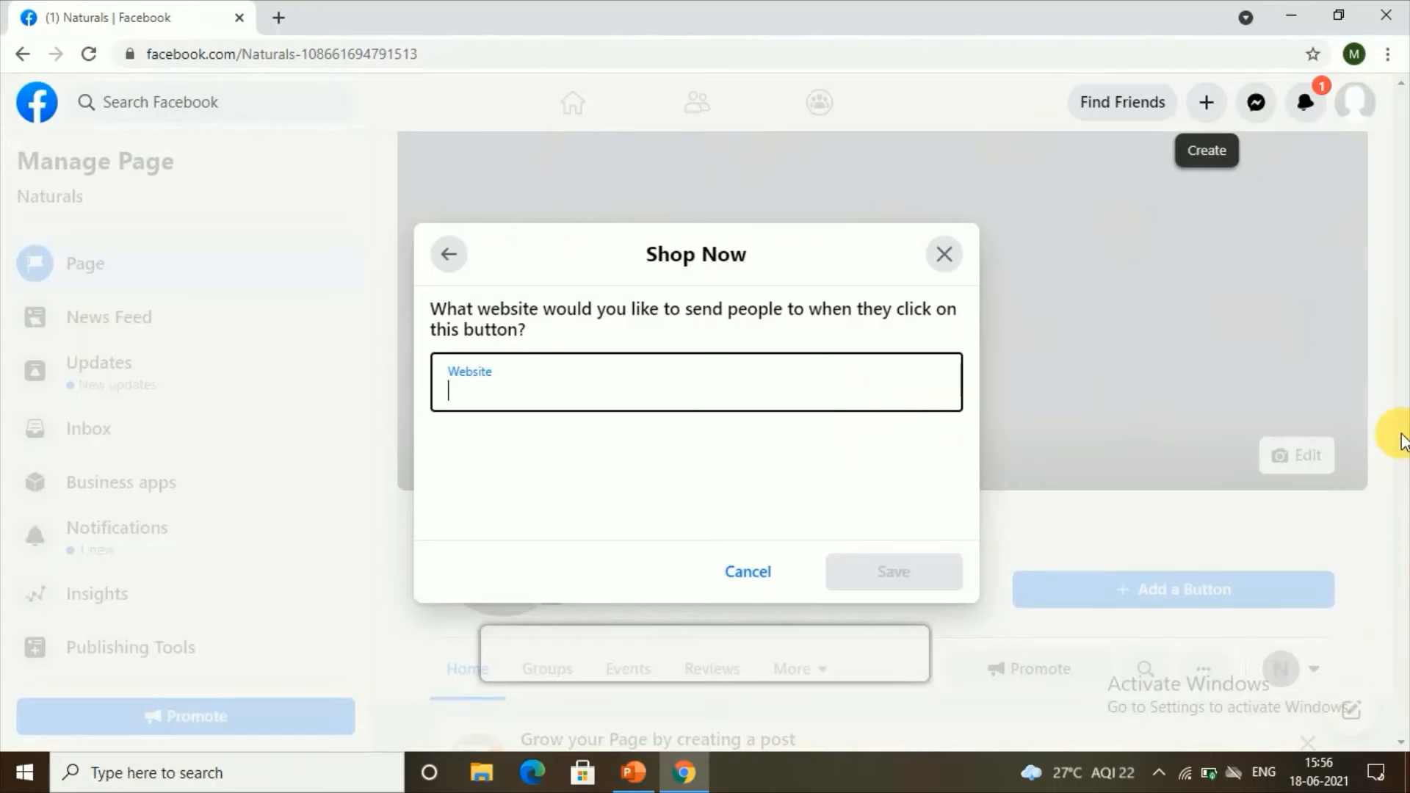
type("beautyplus.")
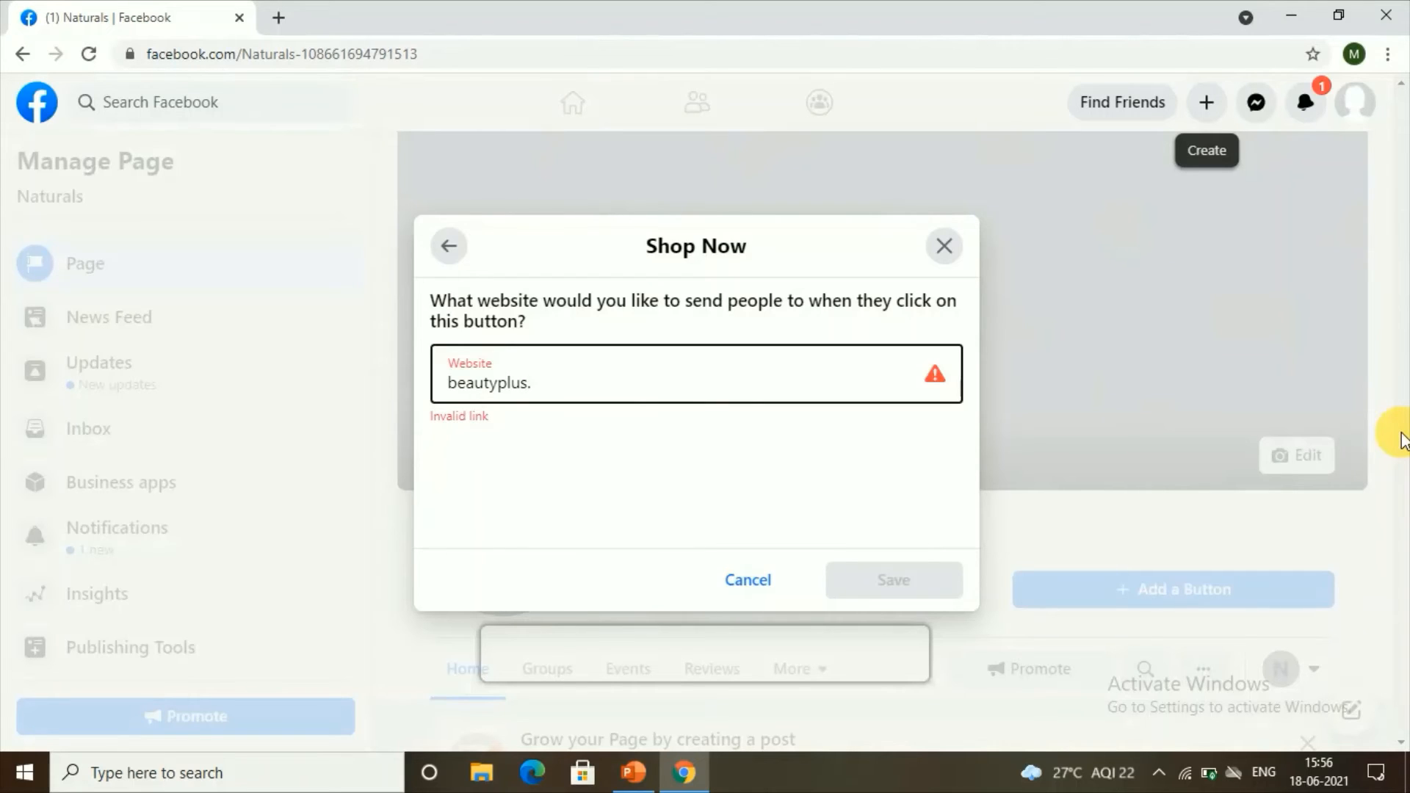
type("co")
type("m")
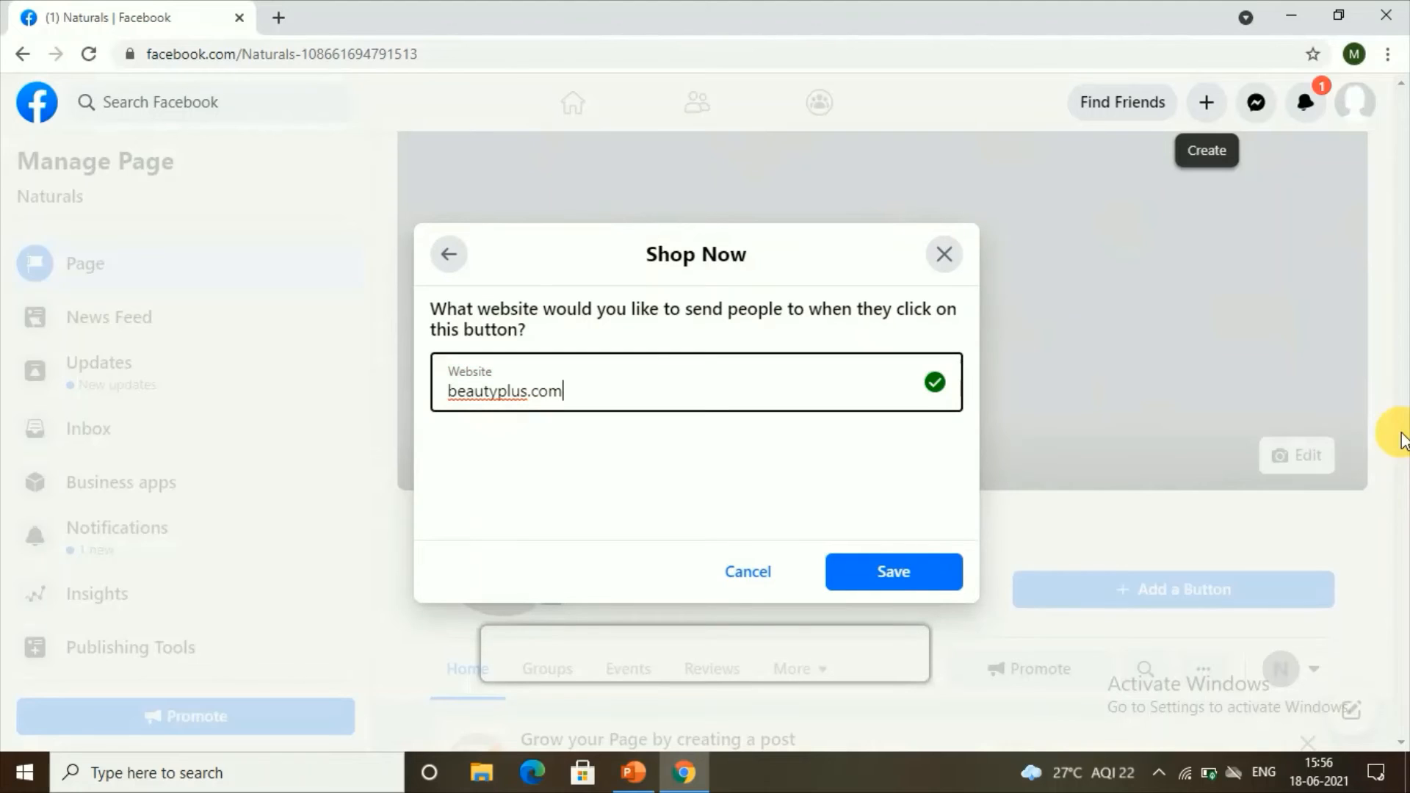
left_click(943, 571)
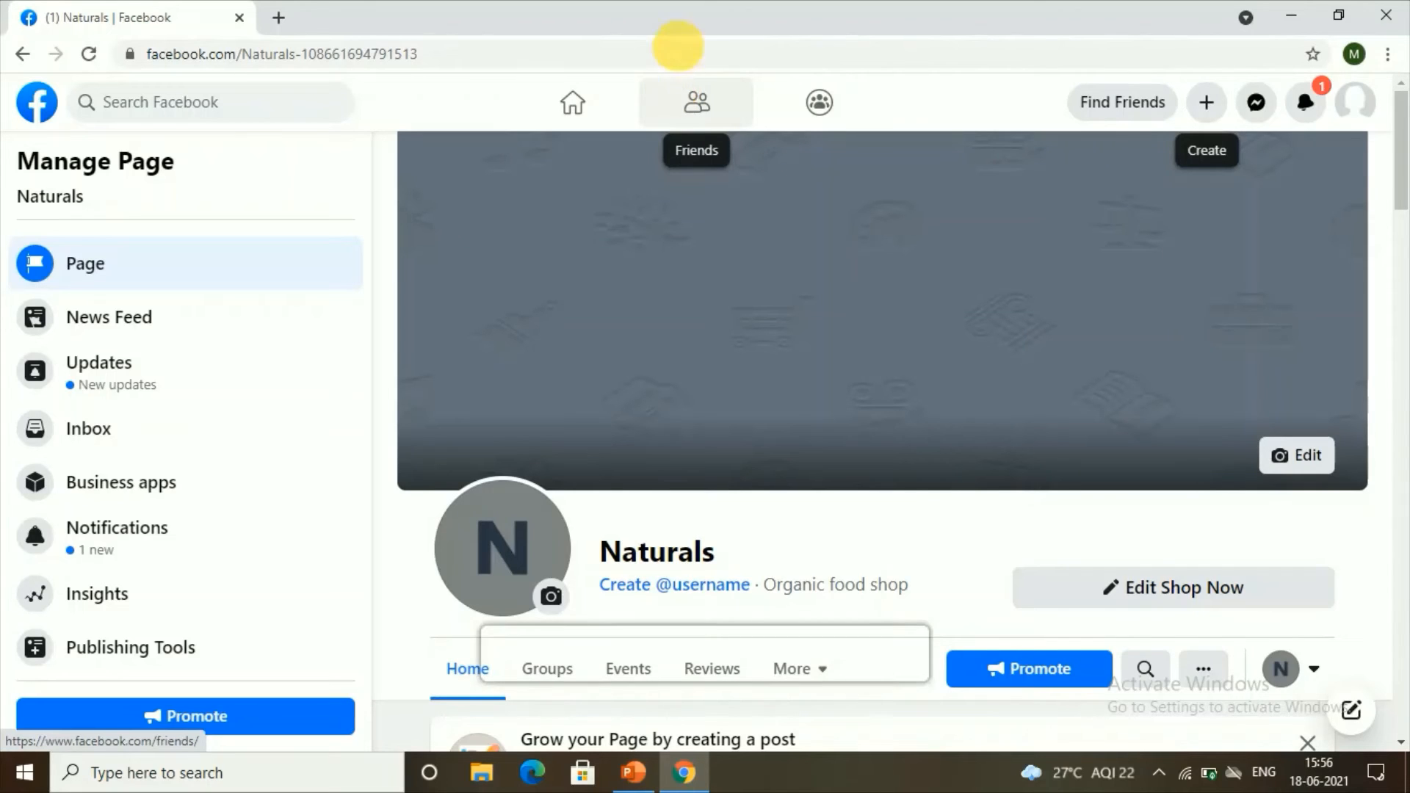
Step: Trim the numeric ID from the Page address and load facebook.com/Naturals
left_click(301, 56)
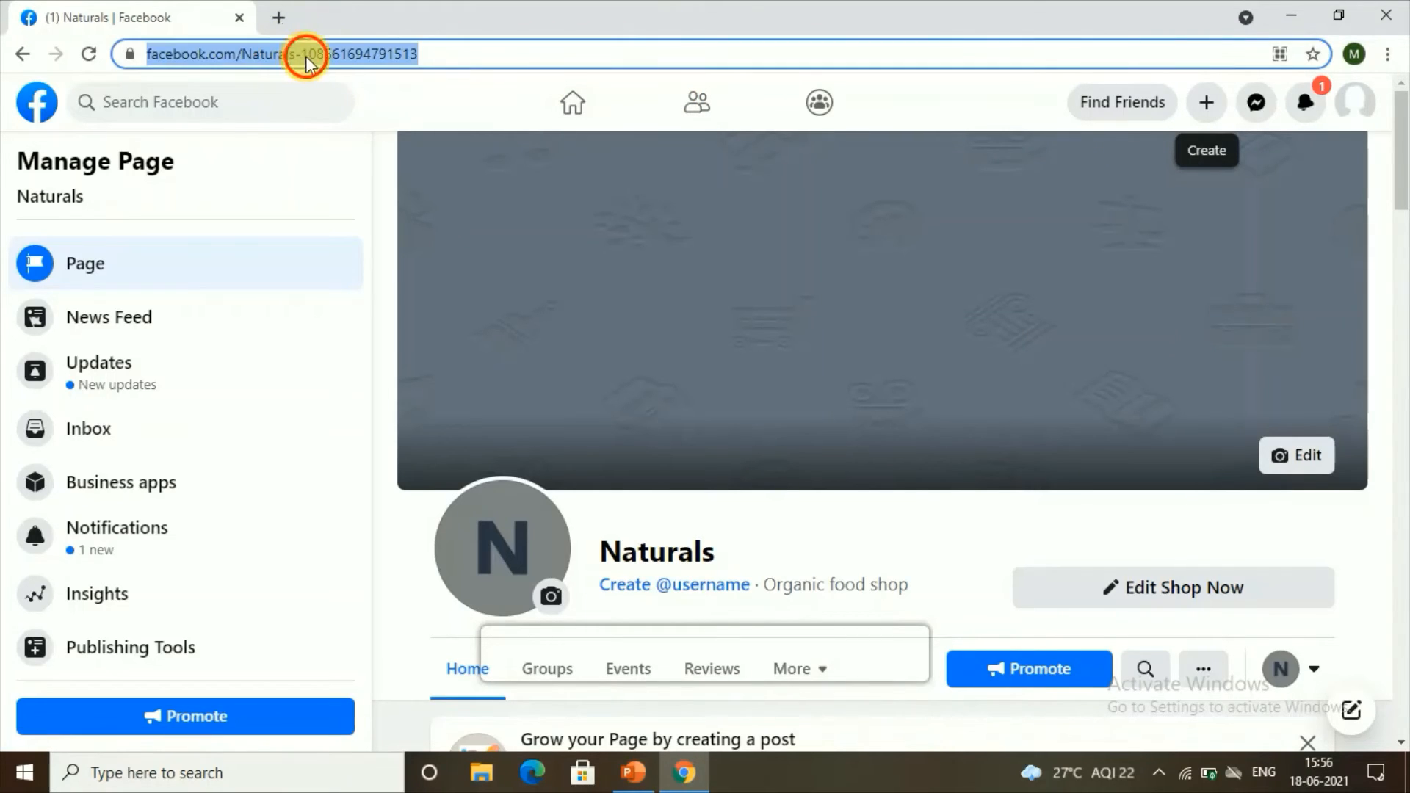
left_click_drag(306, 55, 386, 73)
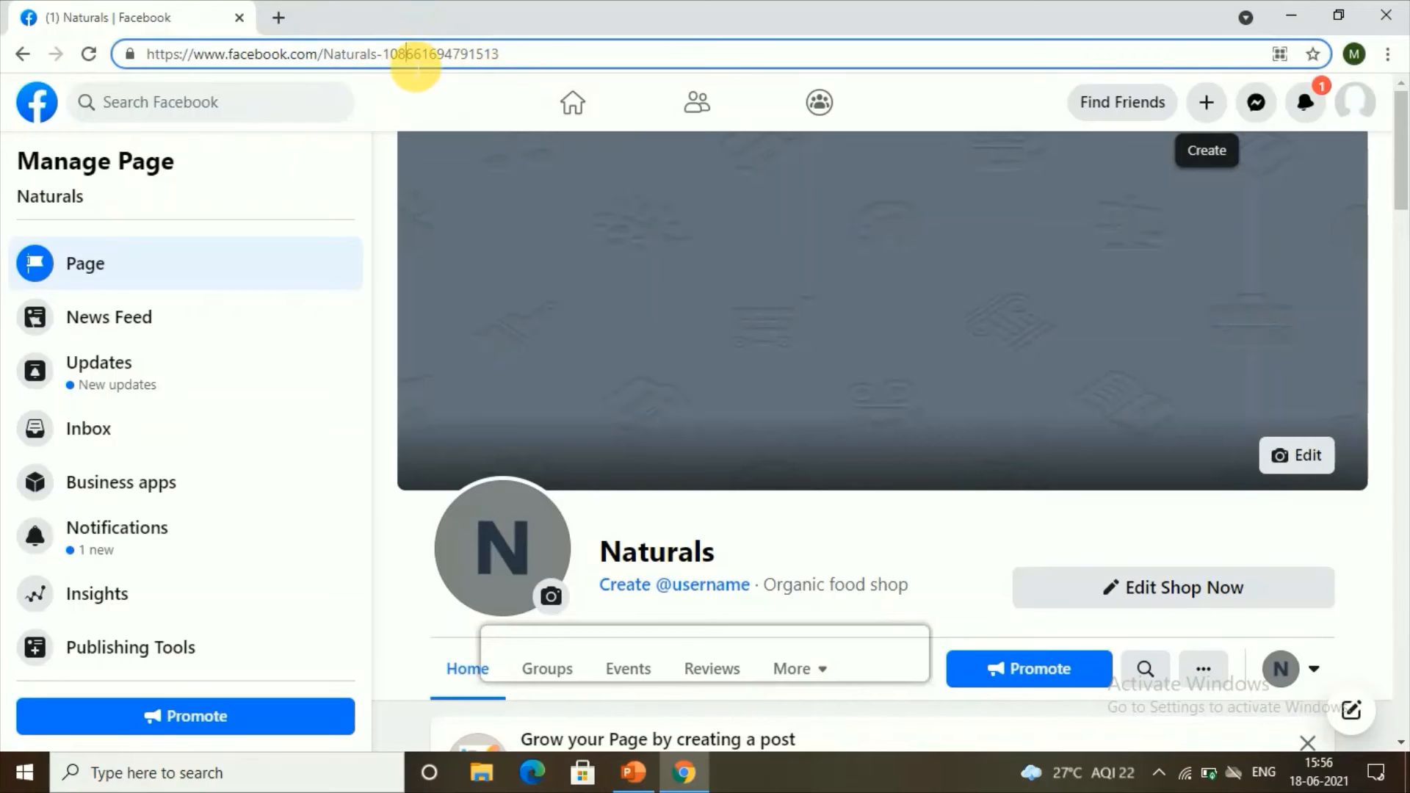
double_click(415, 63)
left_click(396, 55)
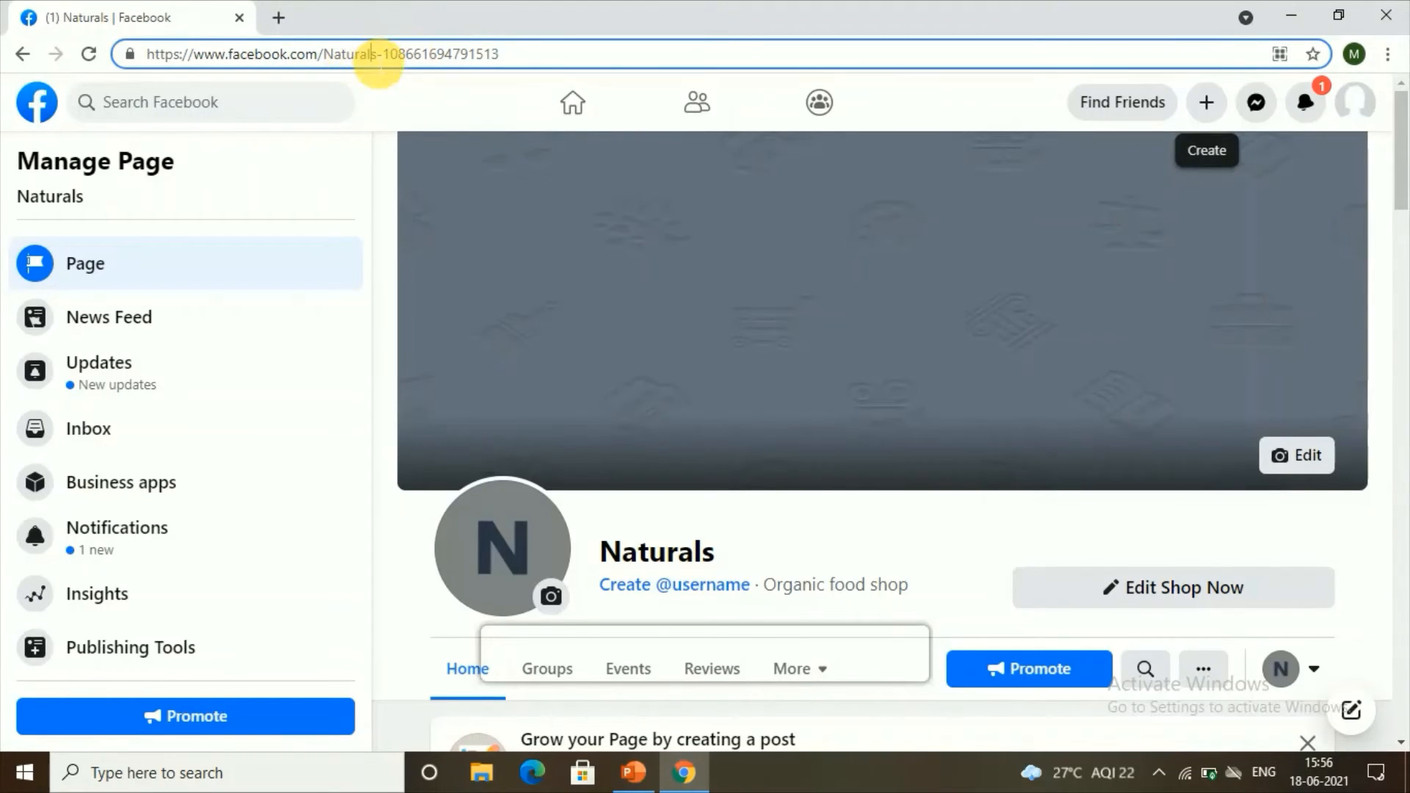
mouse_move(379, 64)
left_mouse_down()
mouse_move(516, 57)
mouse_move(379, 67)
left_mouse_up()
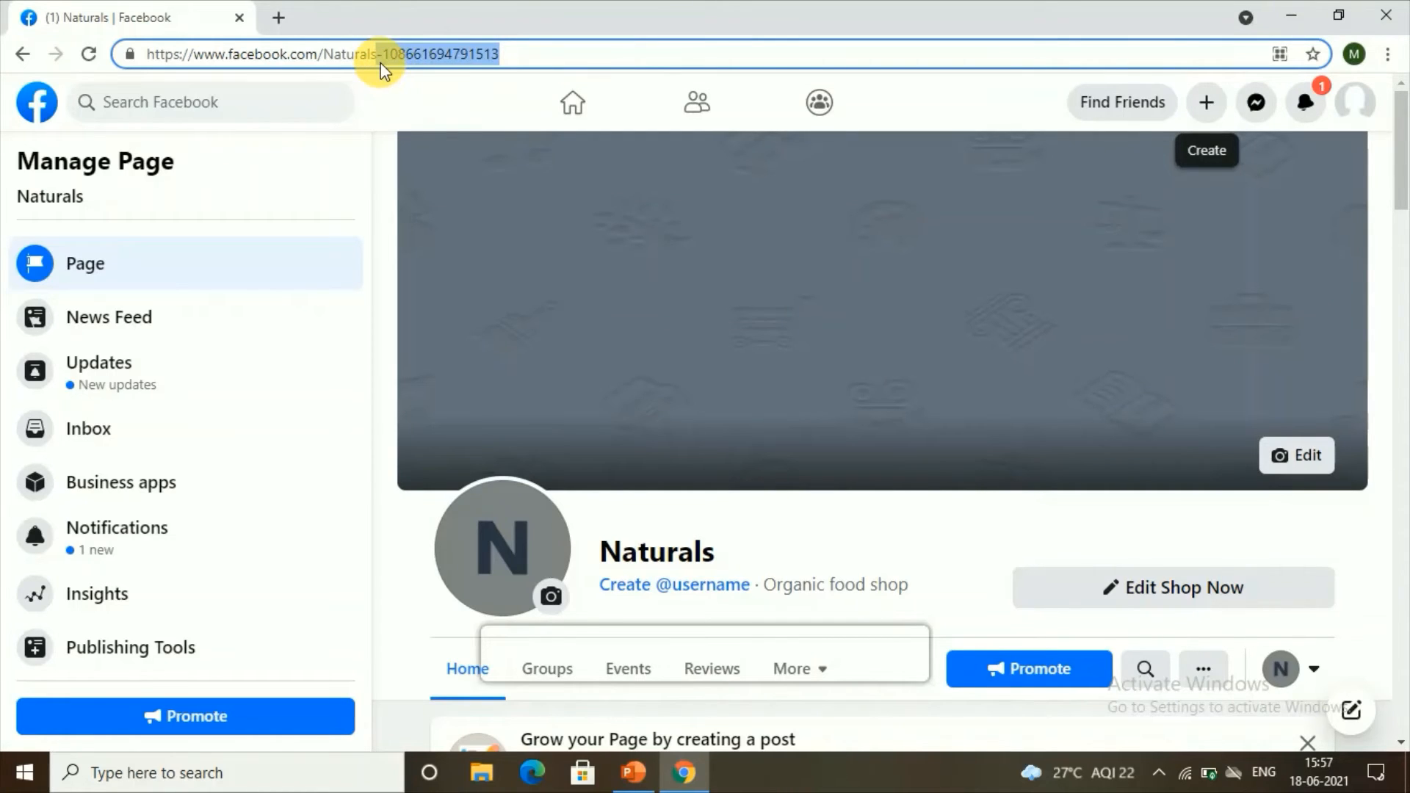
key("BackSpace")
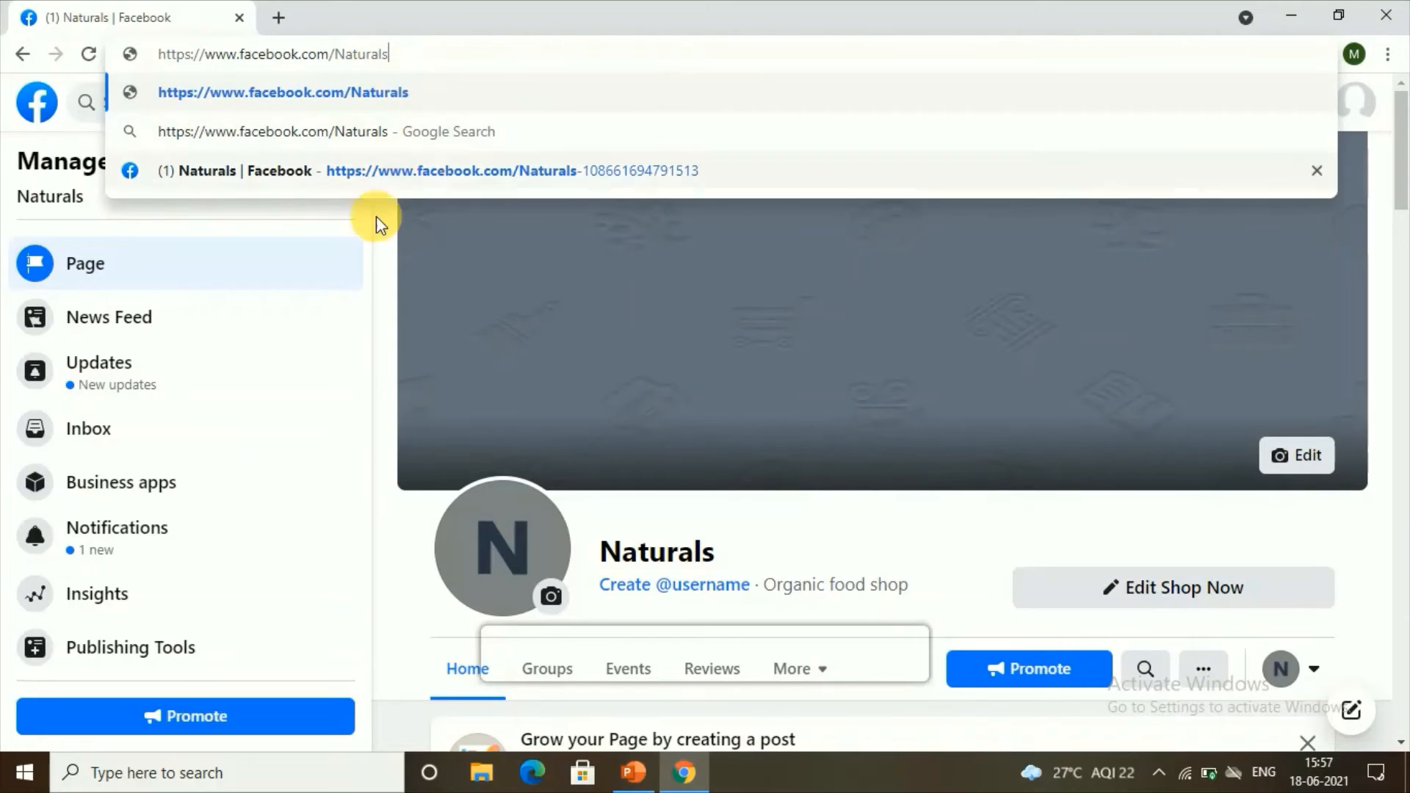
left_click(376, 241)
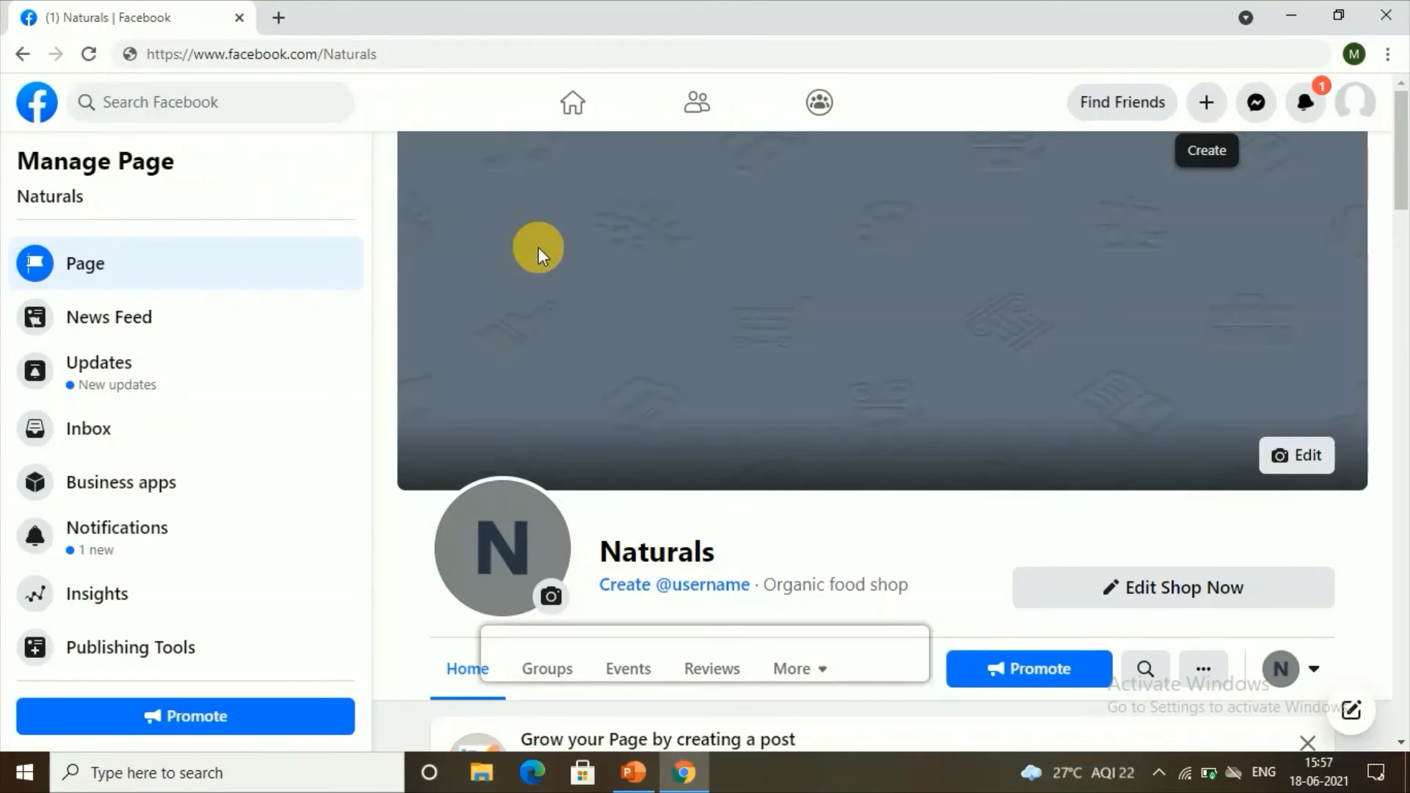
Step: Try the username 'naturals', then close the username dialog once it's rejected as ineligible
scroll(592, 464, "down", 4)
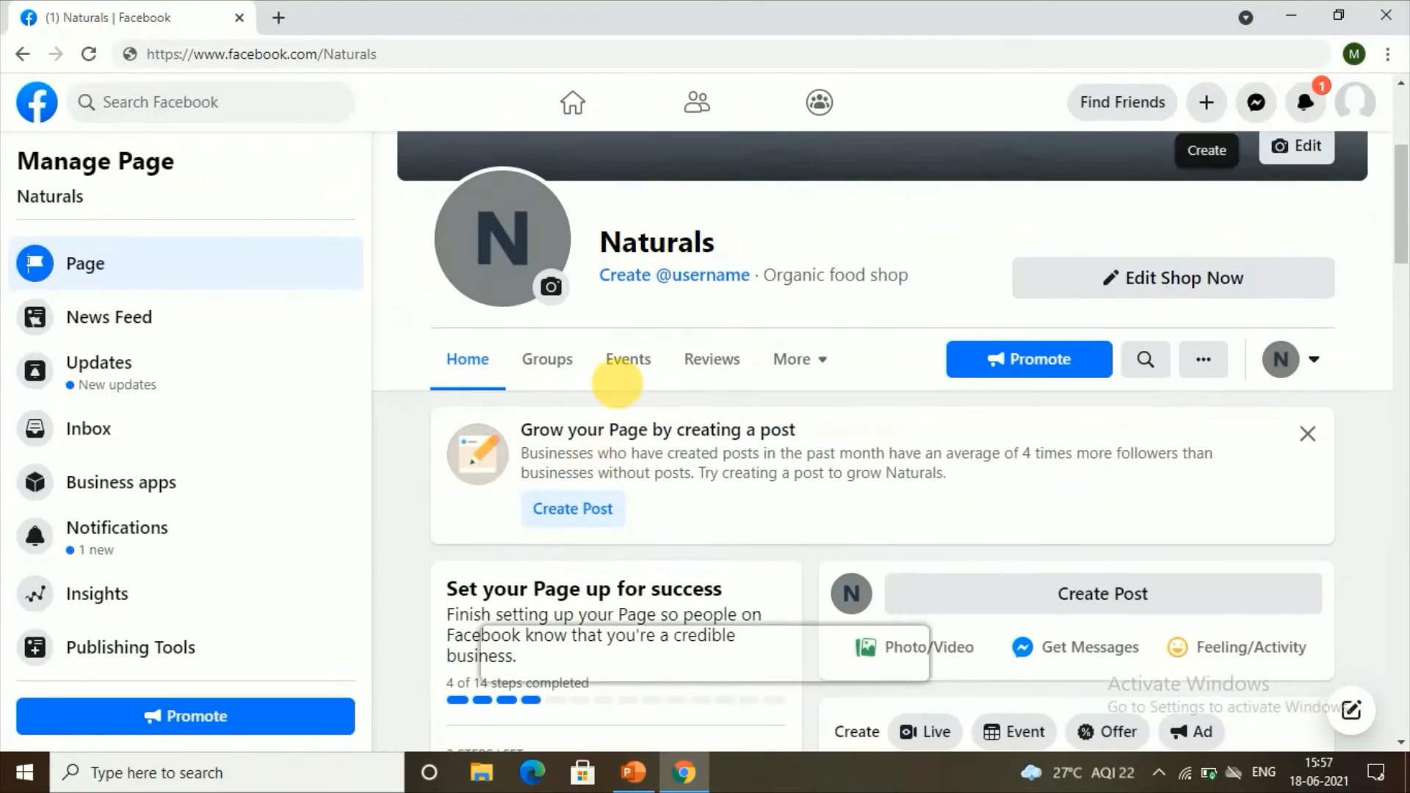
left_click(649, 285)
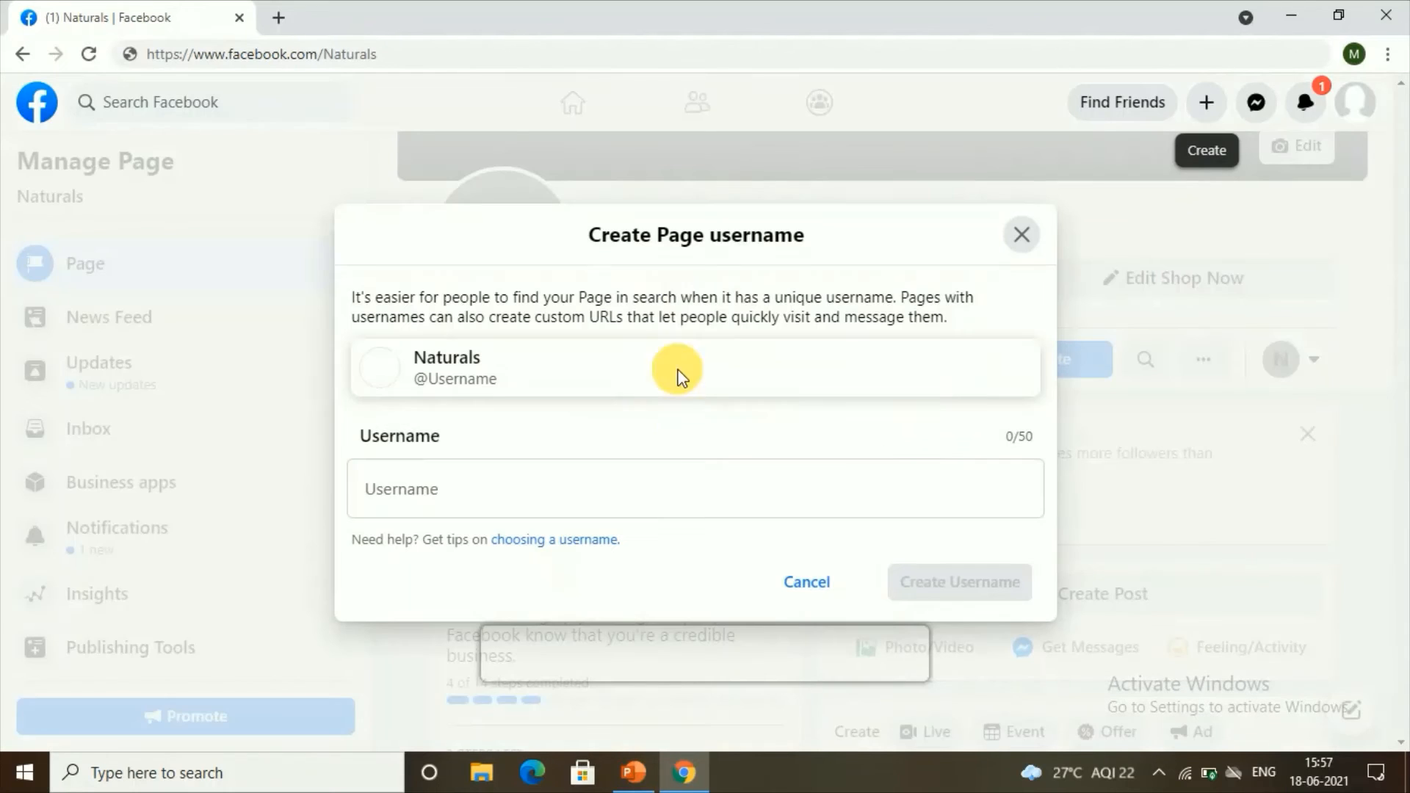
left_click(540, 494)
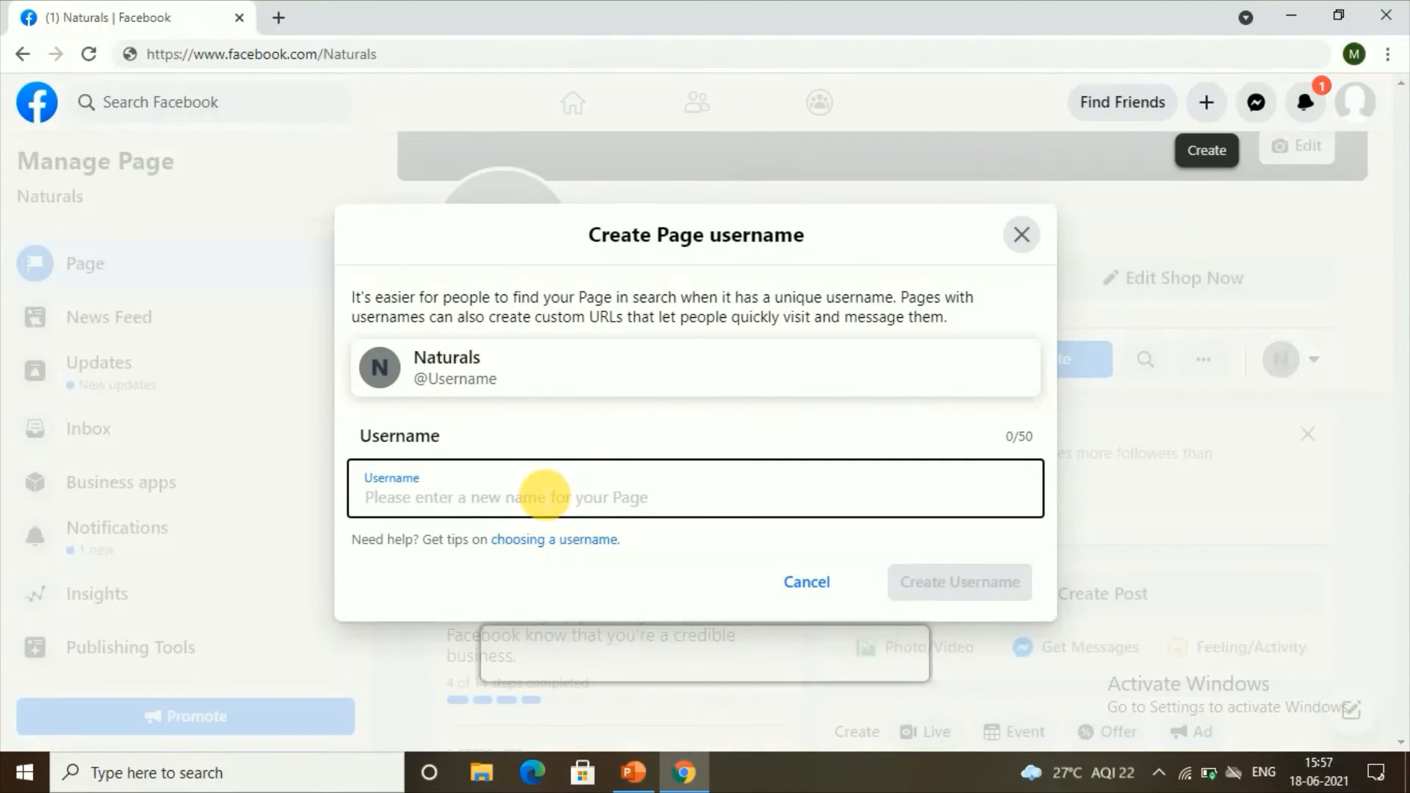
type("n")
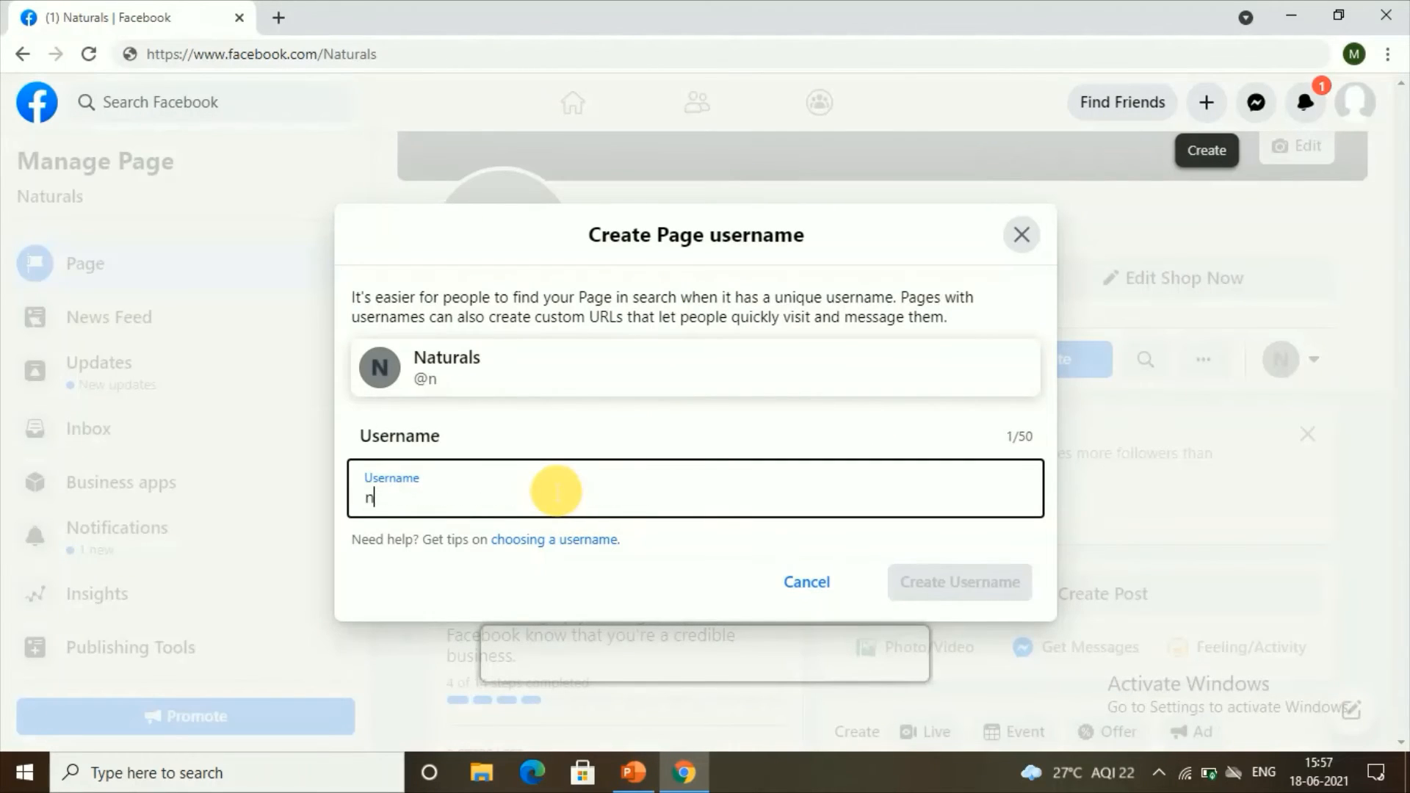
type("aturals")
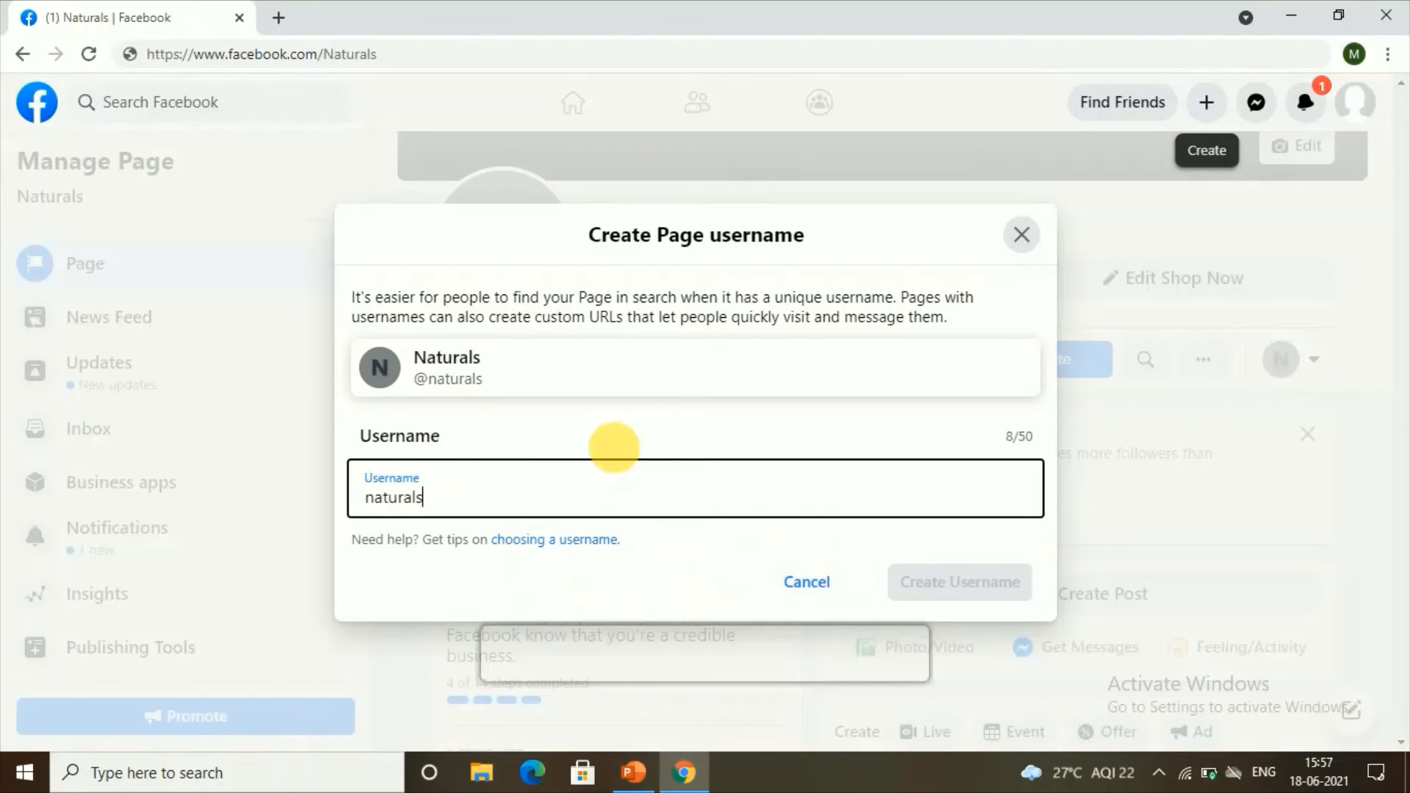
left_click(400, 437)
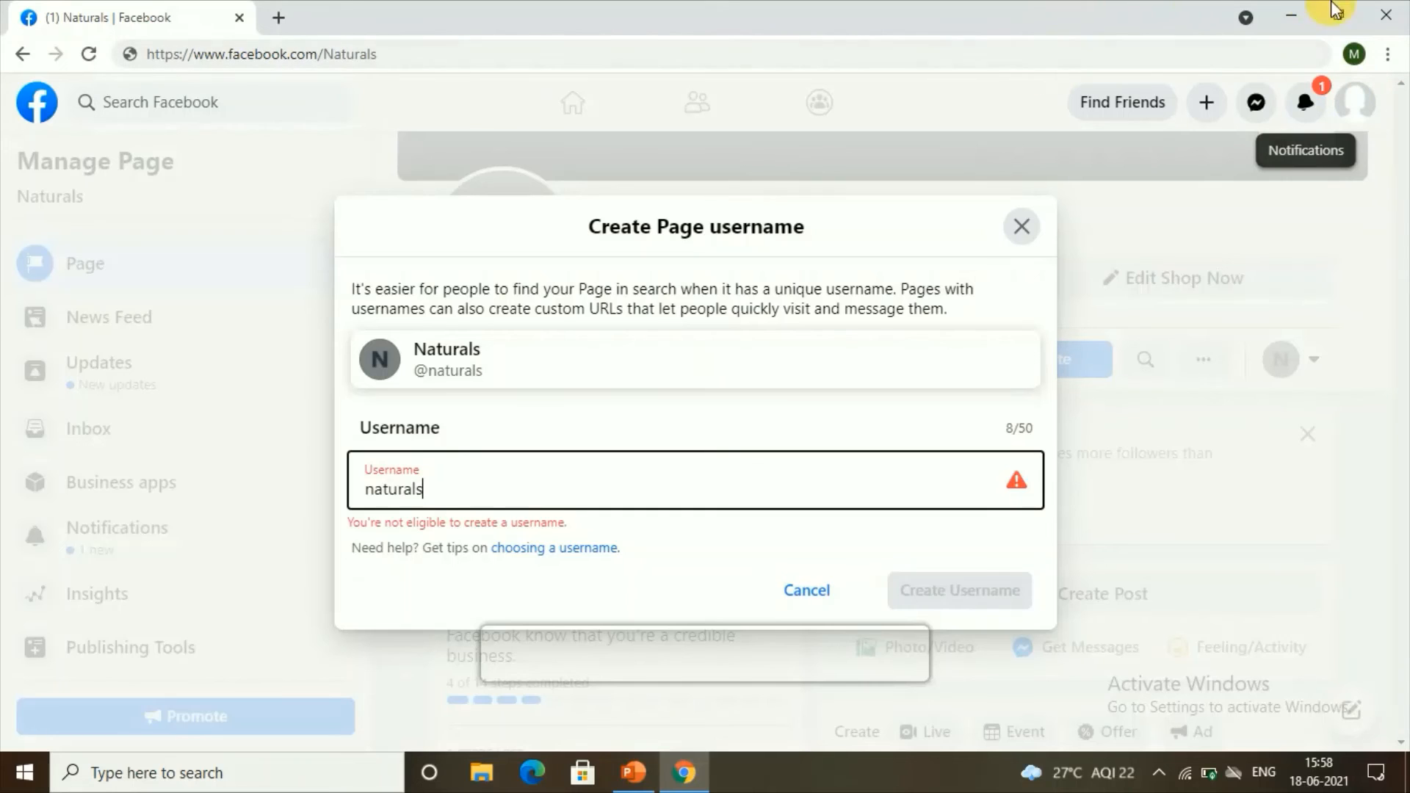
left_click(1021, 226)
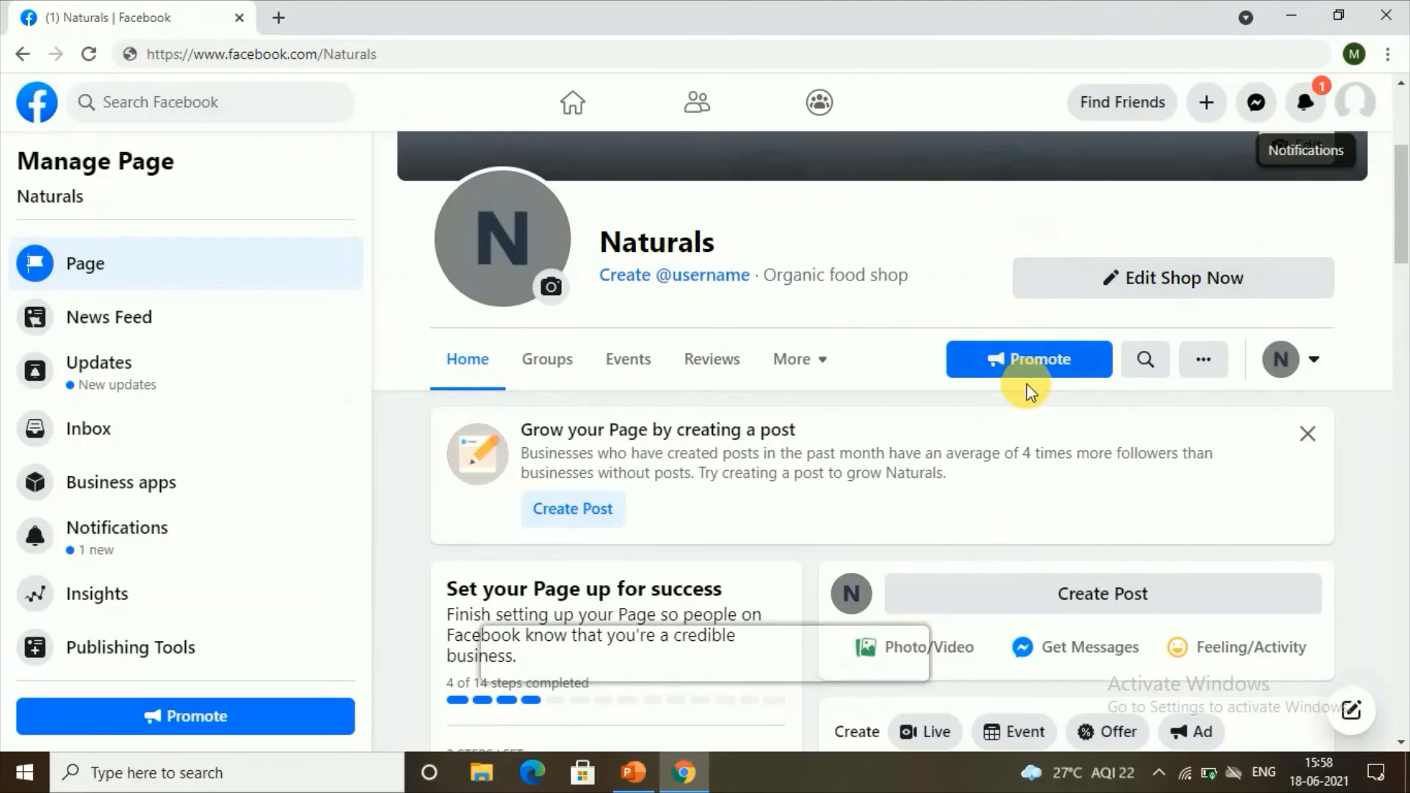
Step: Start a new post on the Naturals page with the text 'hello welcome to my page'
scroll(1028, 389, "down", 4)
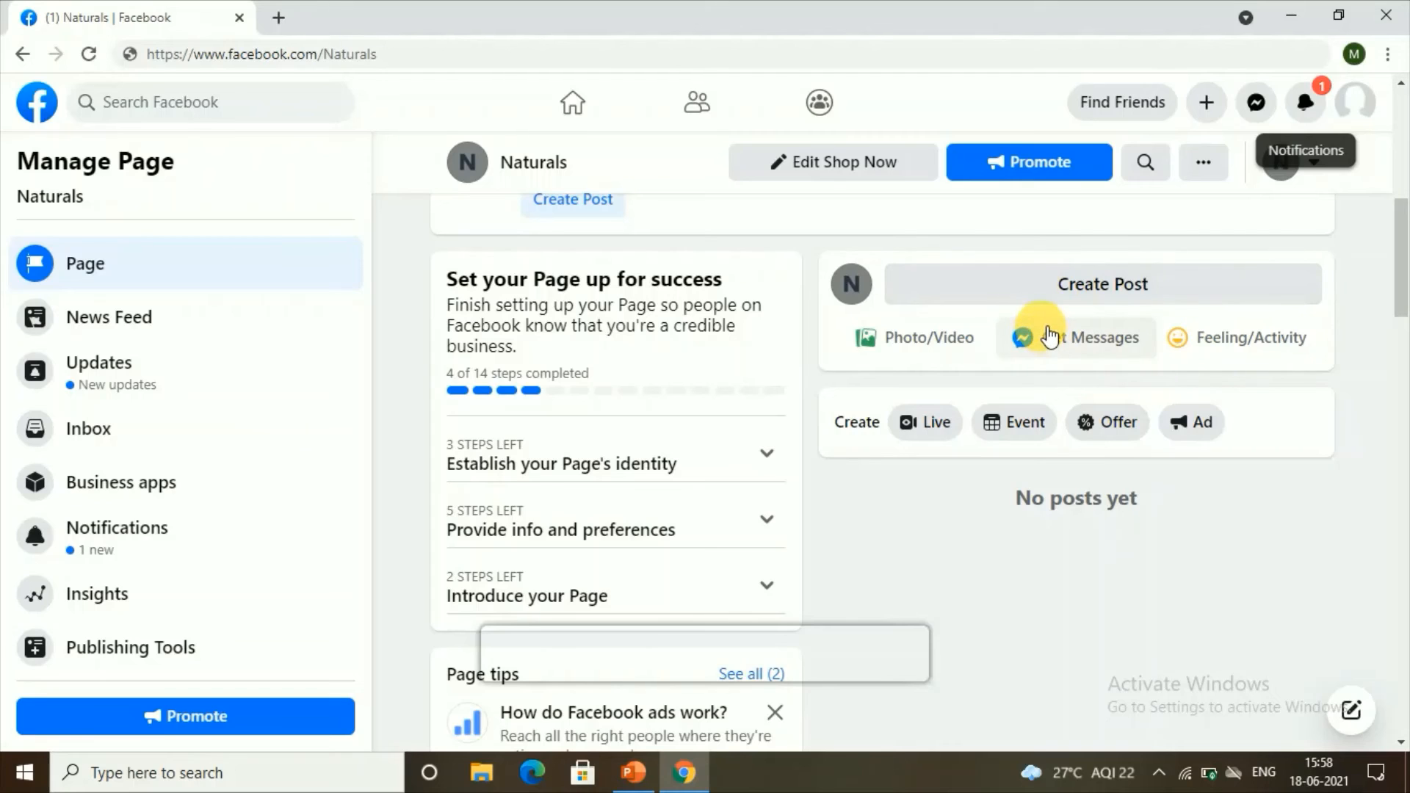
left_click(1053, 289)
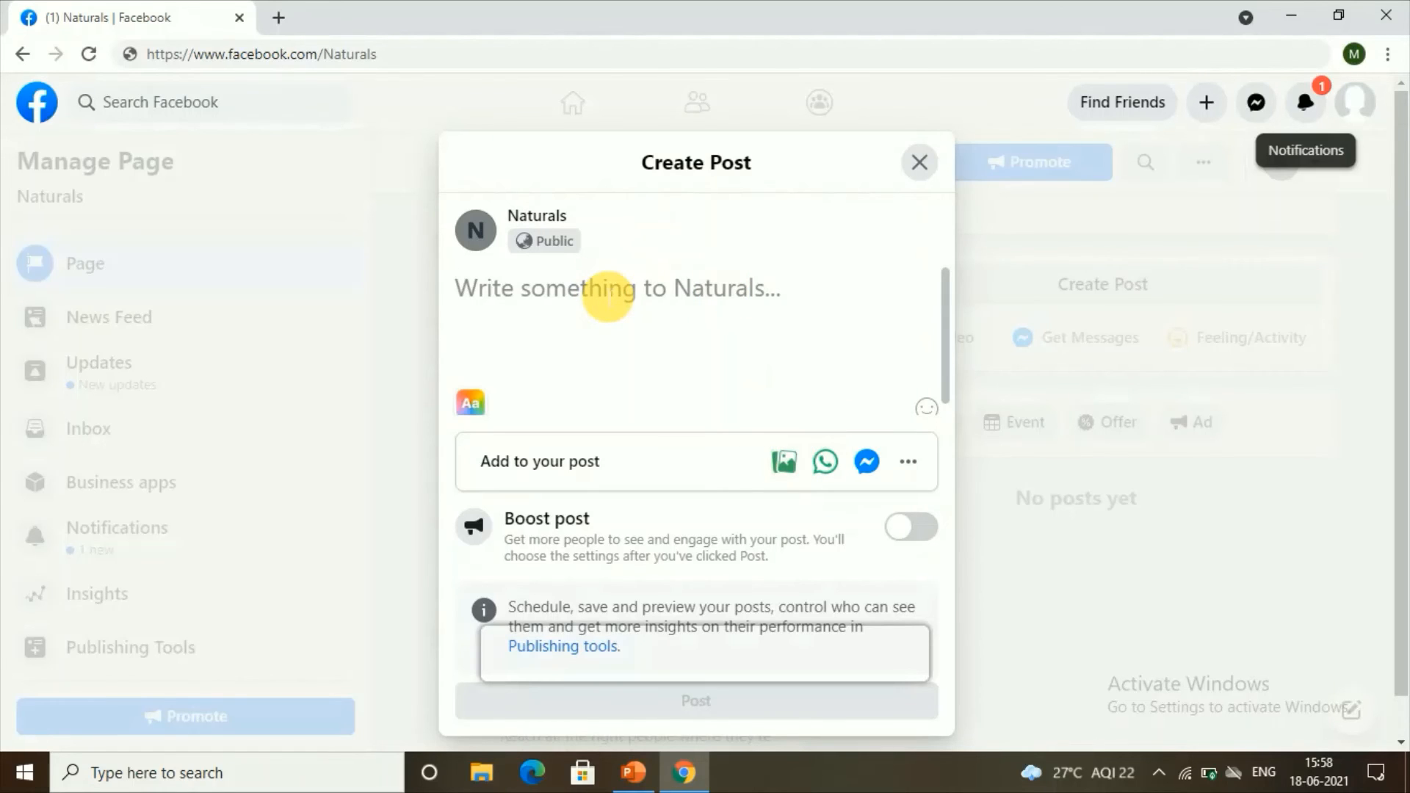
scroll(749, 491, "down", 1)
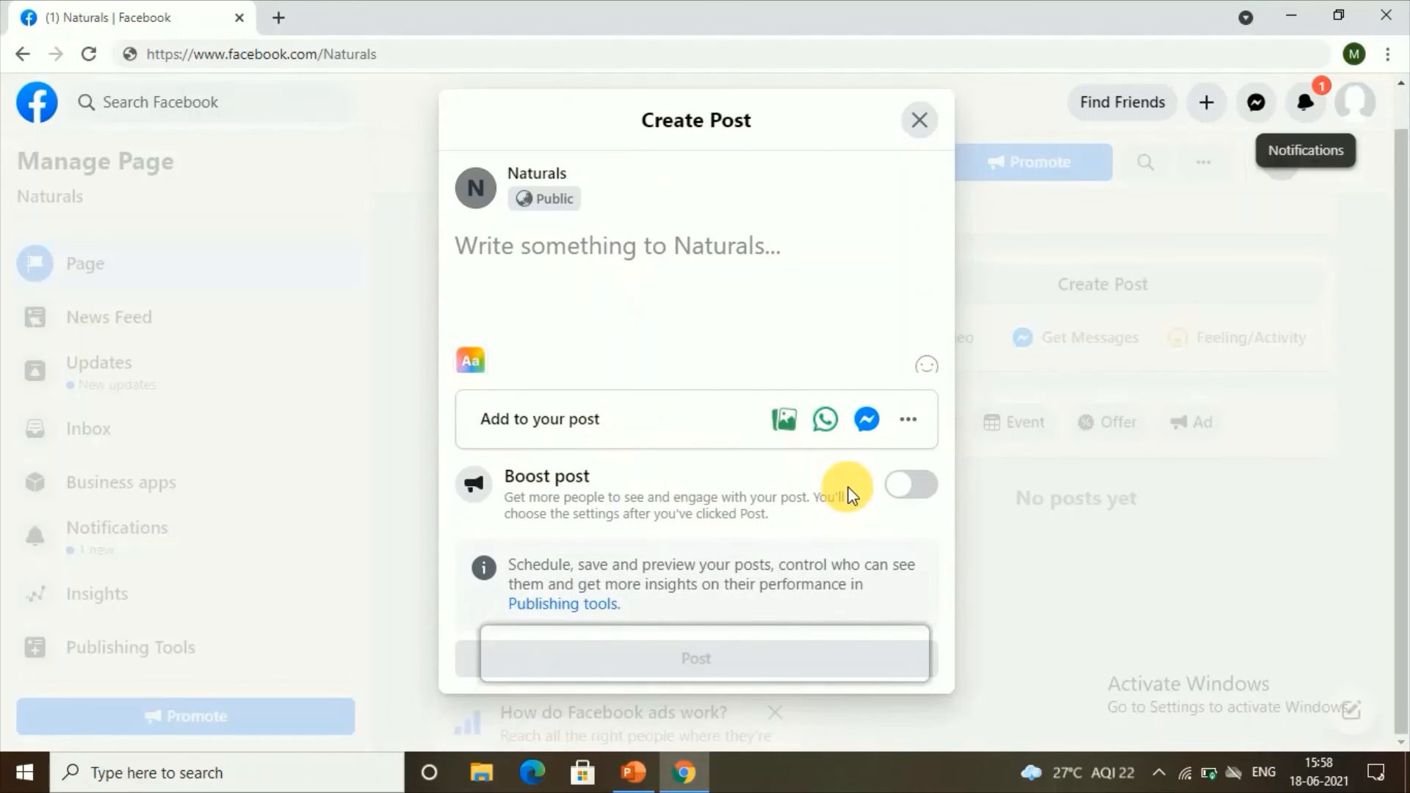
type("hello ")
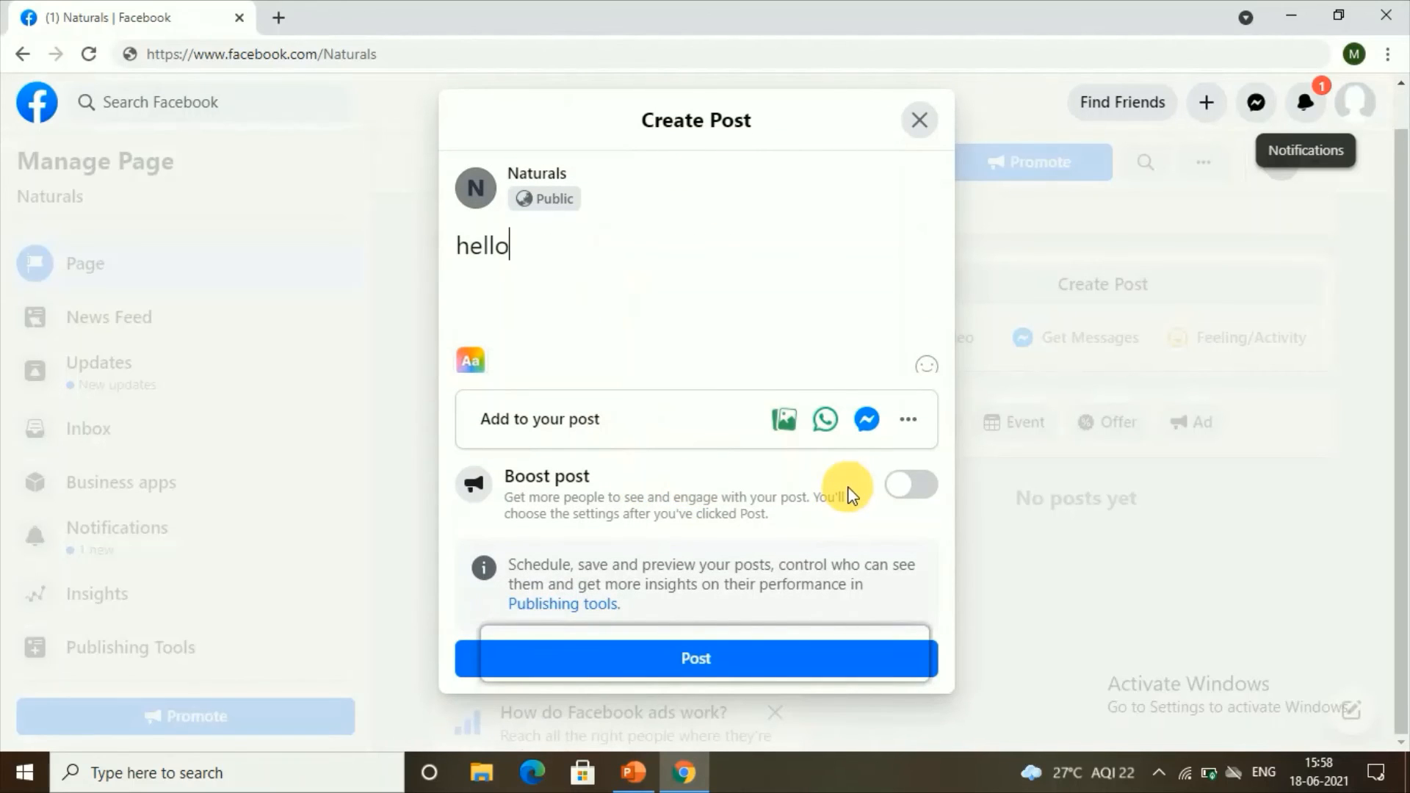
type("welco")
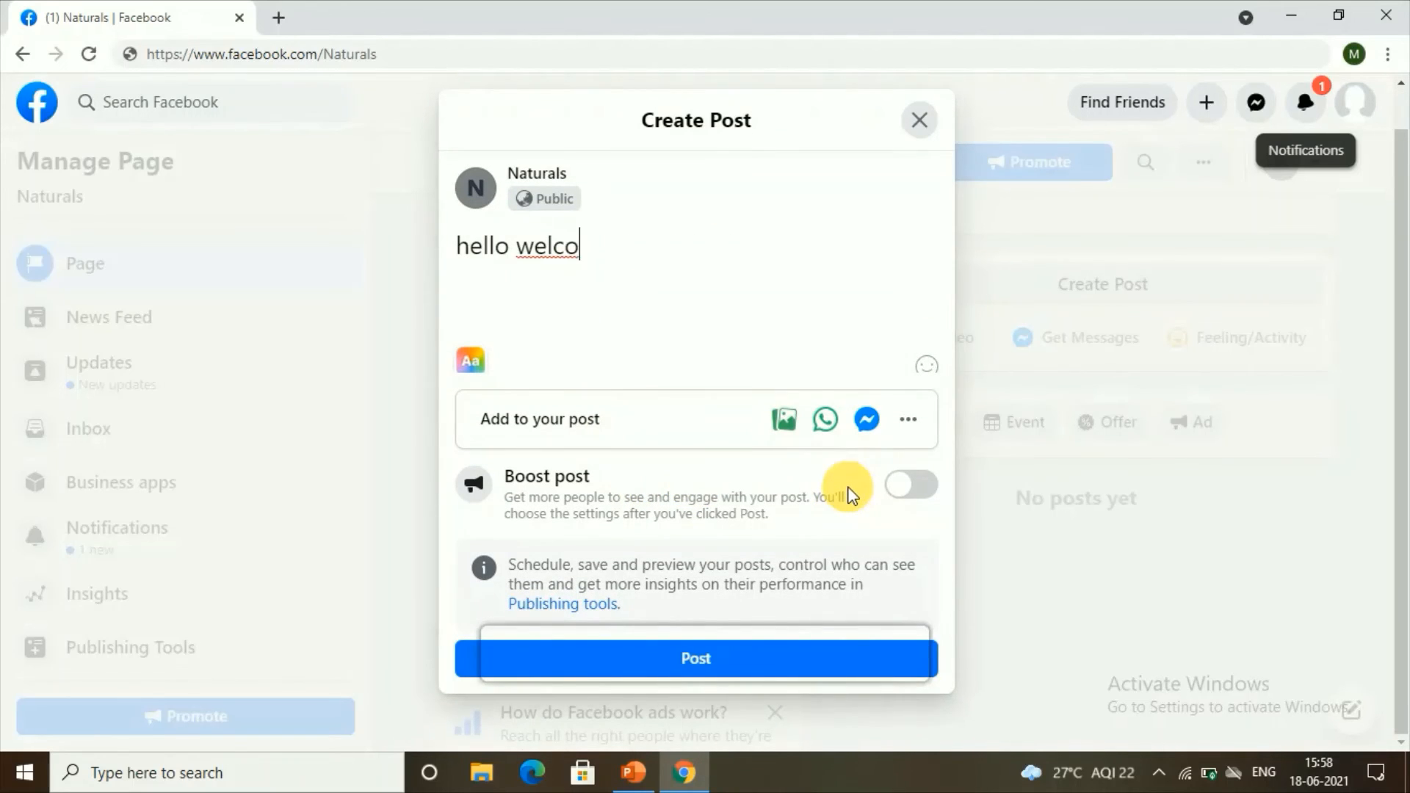
type("me to my")
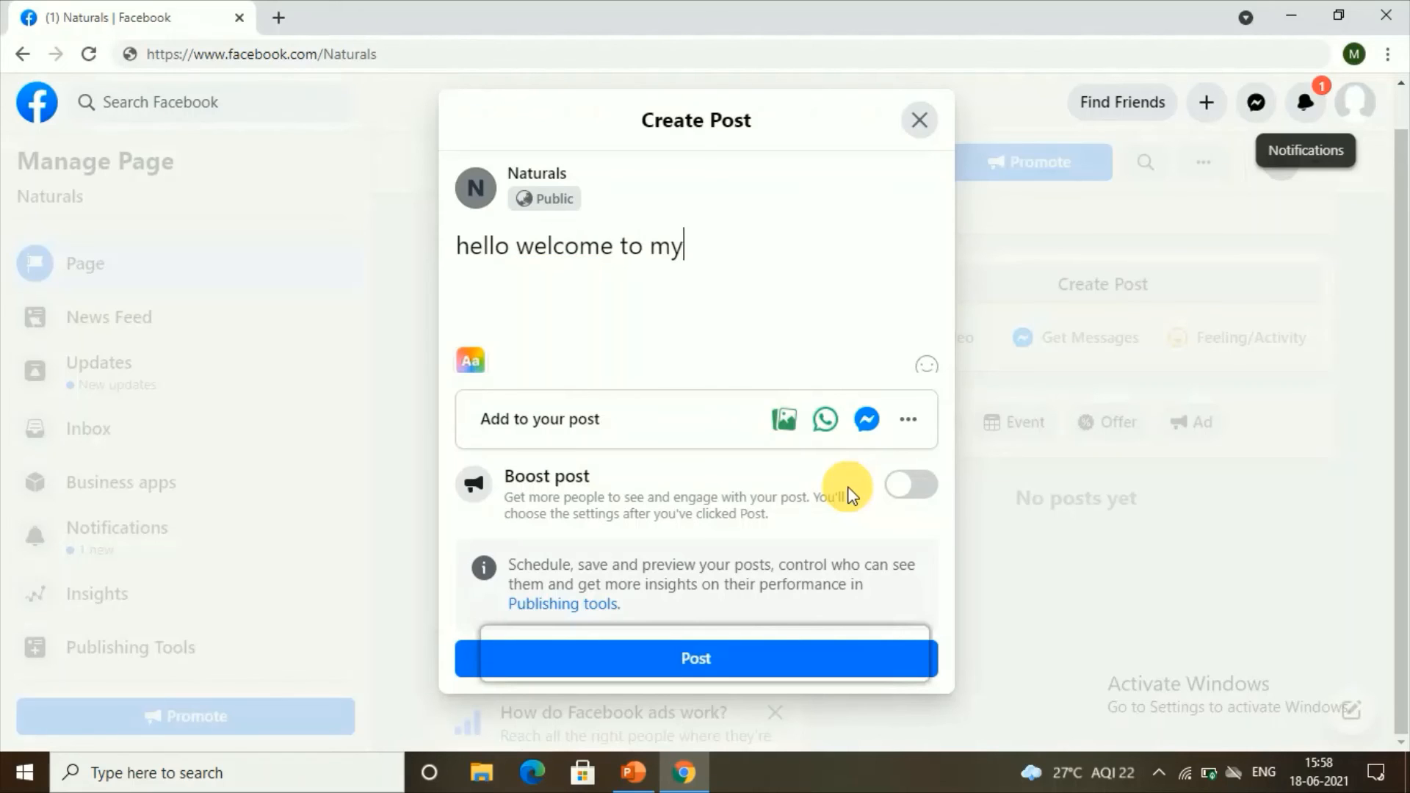
type(" page")
Step: Publish the post as text only, cancelling the Photo/Video file picker without attaching anything
left_click(784, 428)
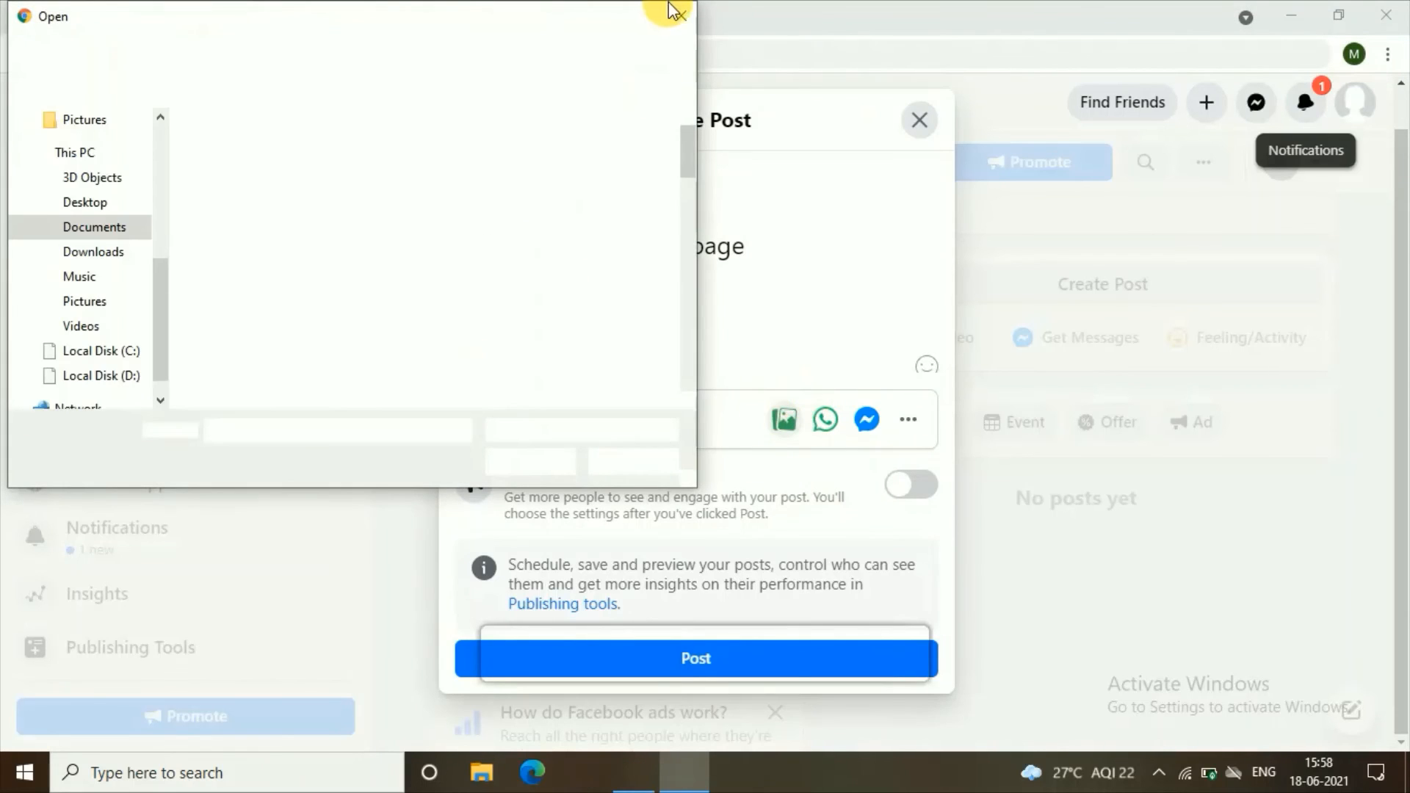
left_click(682, 17)
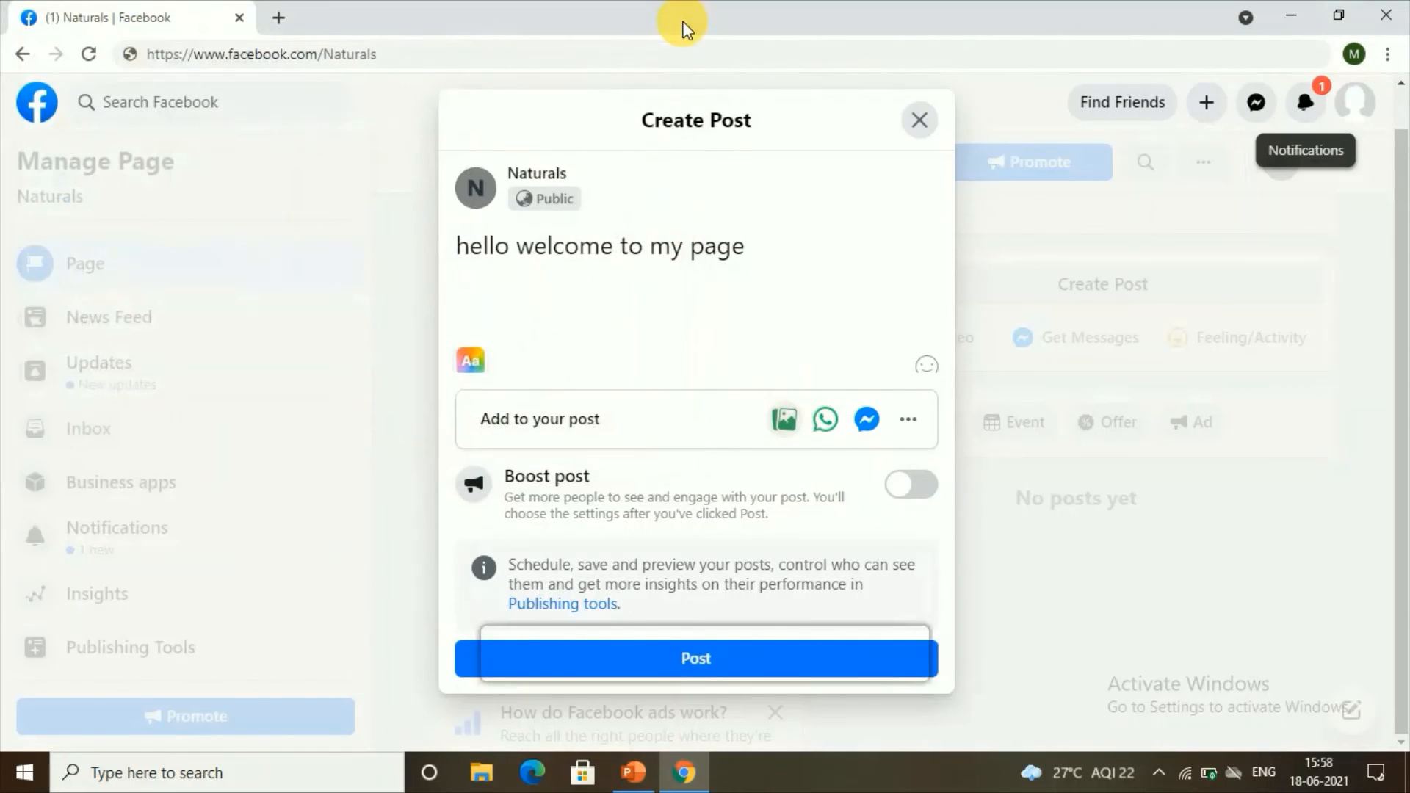
left_click(695, 661)
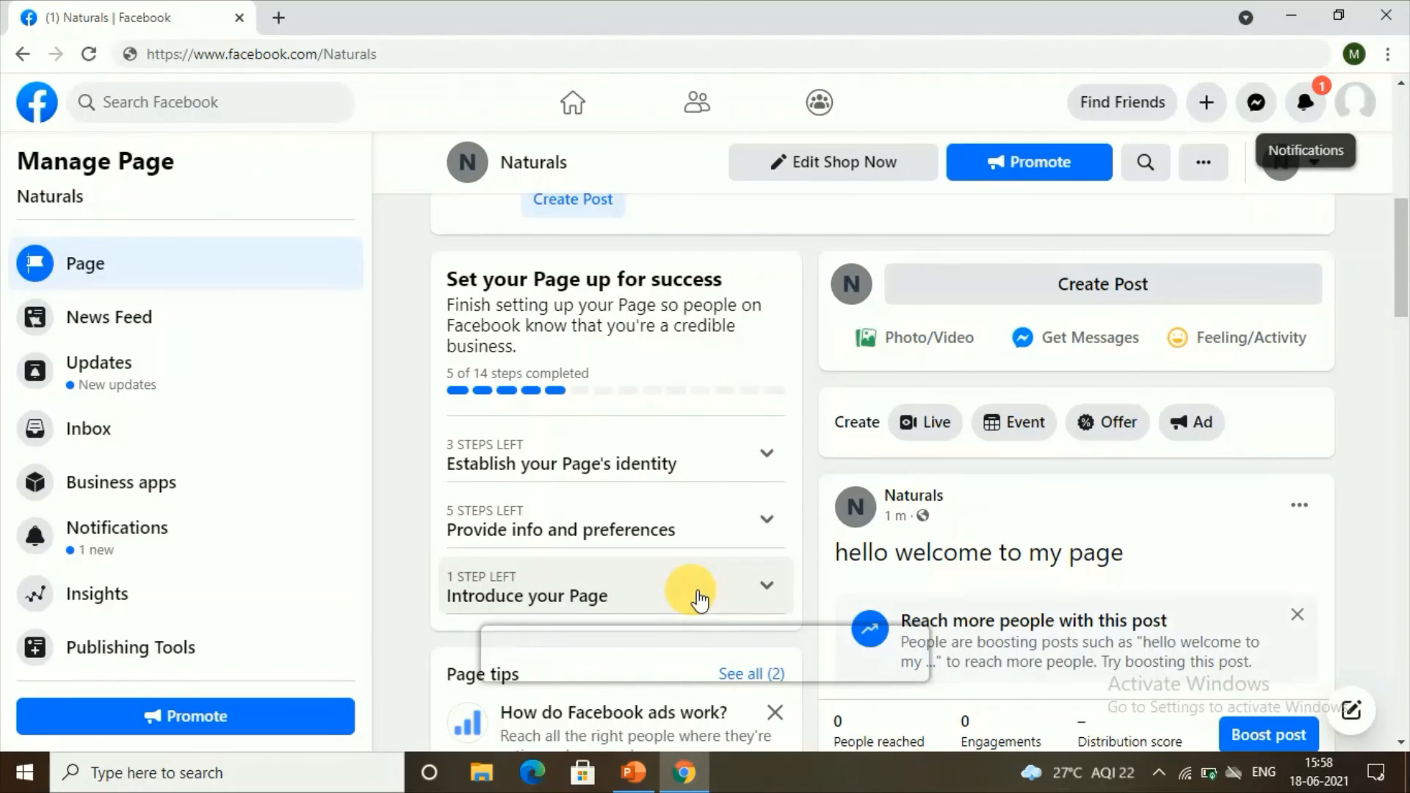
scroll(698, 598, "up", 6)
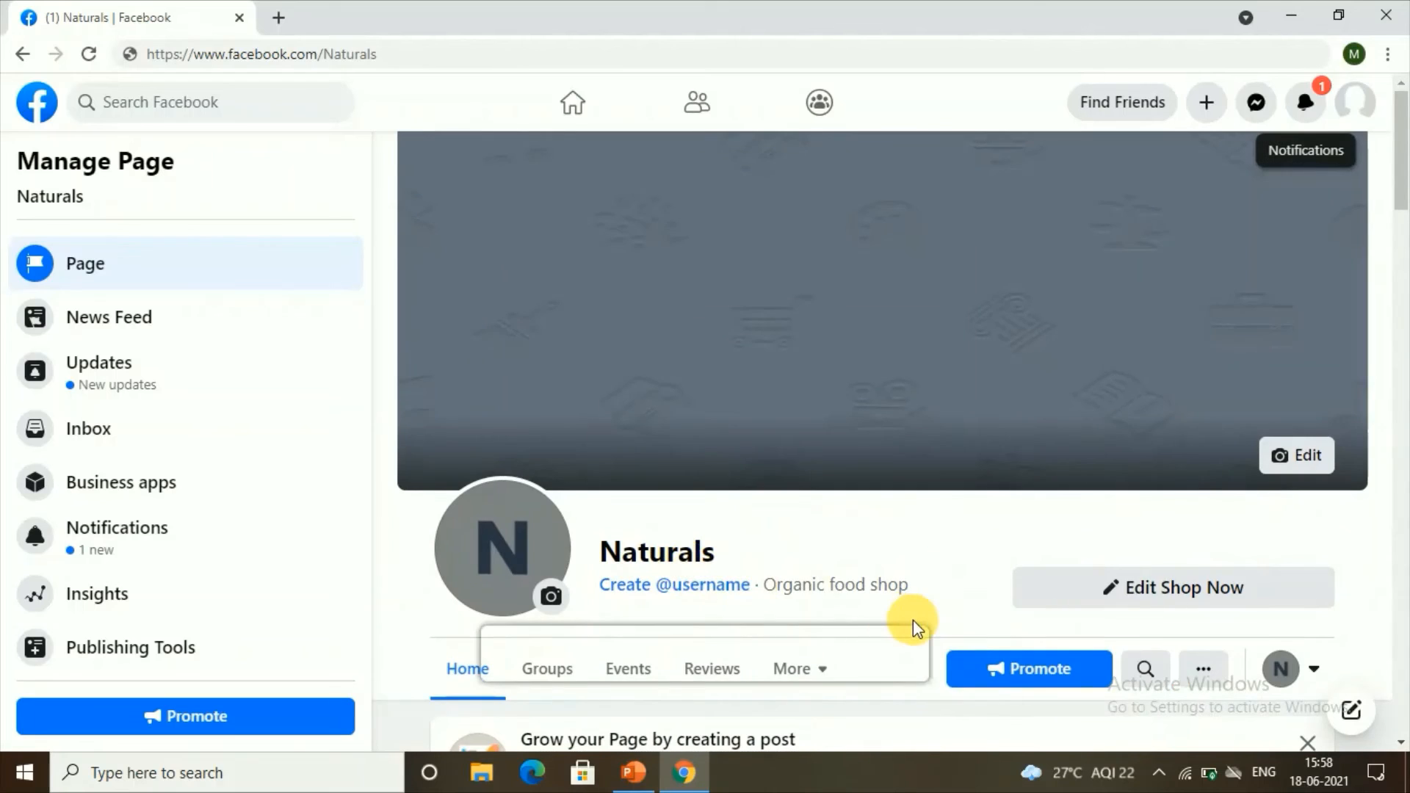
scroll(913, 620, "down", 3)
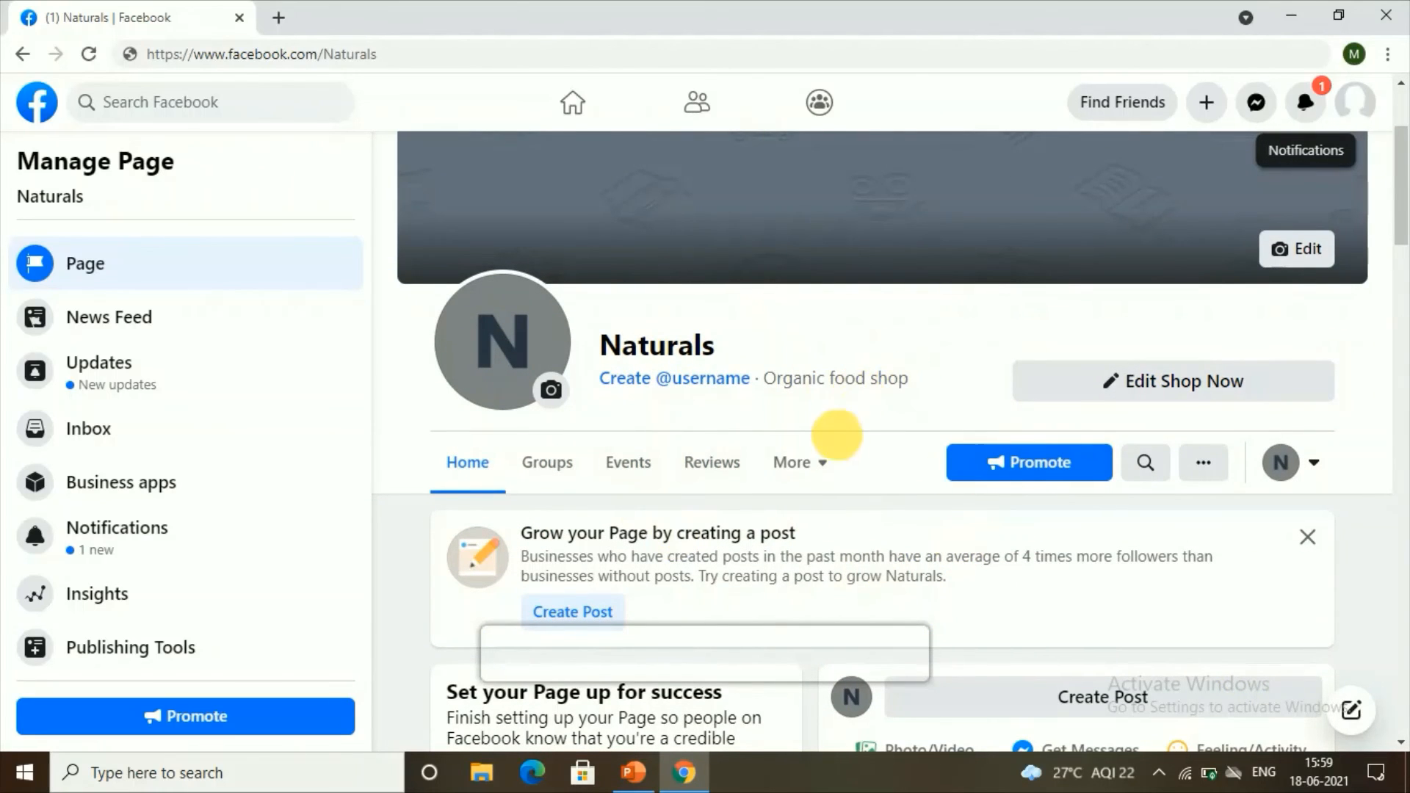
scroll(1107, 355, "down", 8)
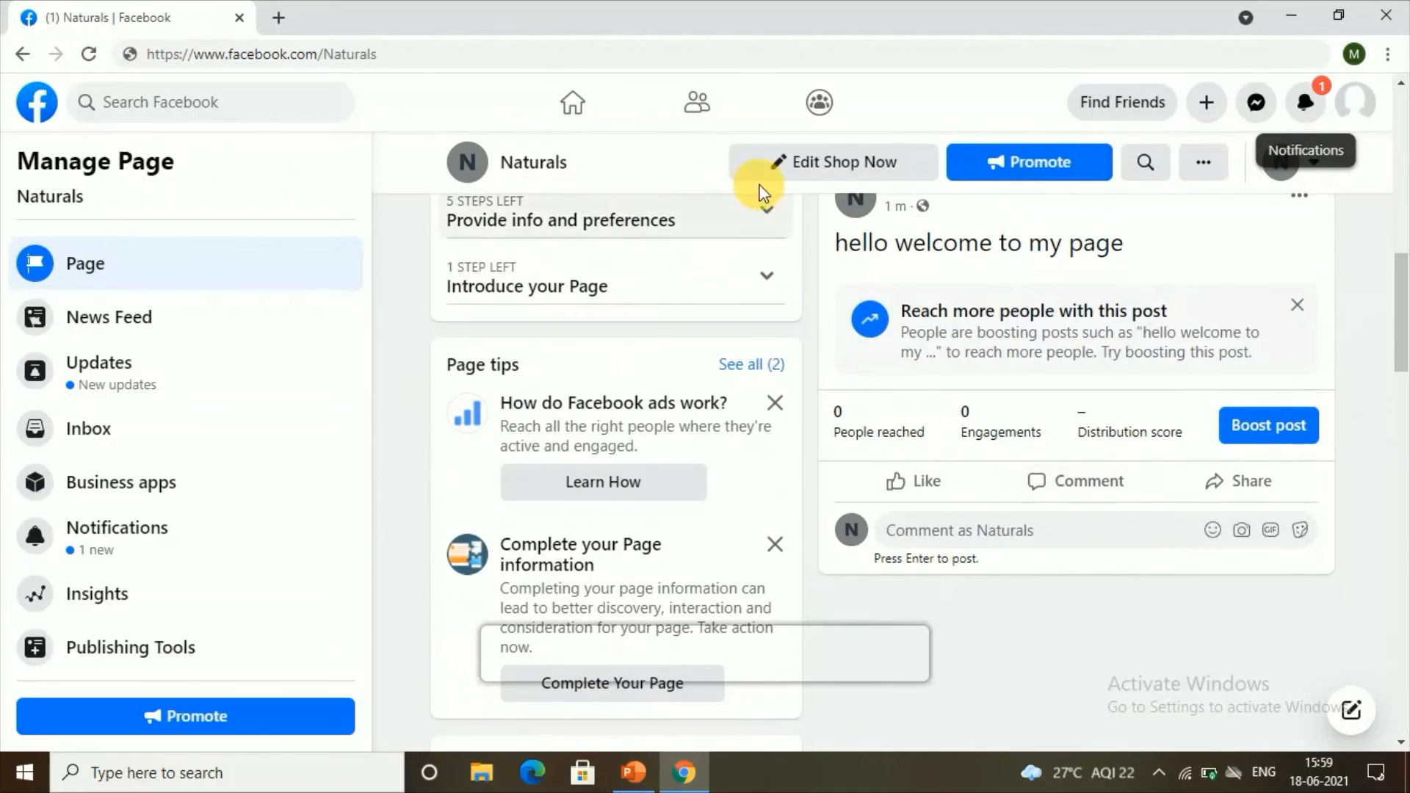
scroll(947, 404, "up", 4)
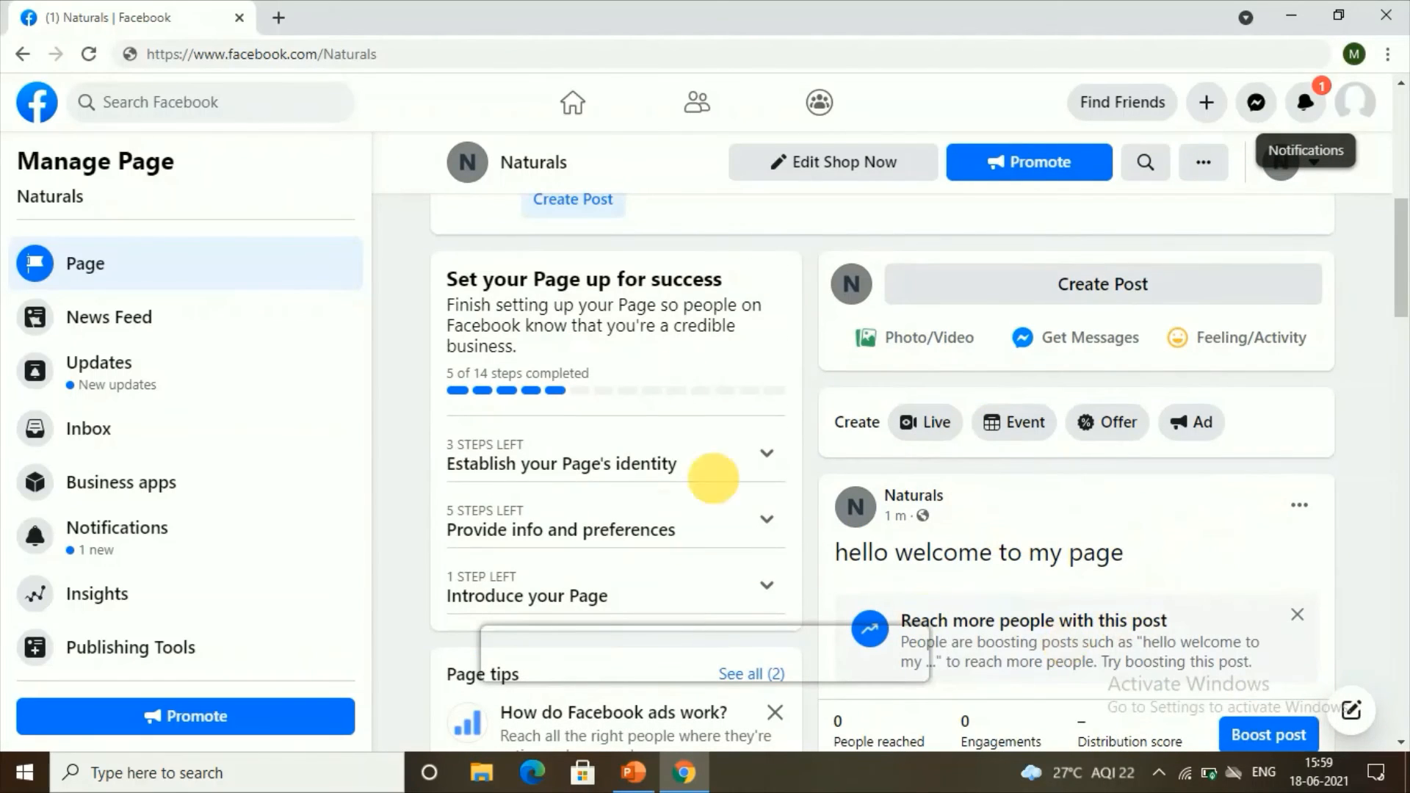
scroll(1152, 434, "down", 2)
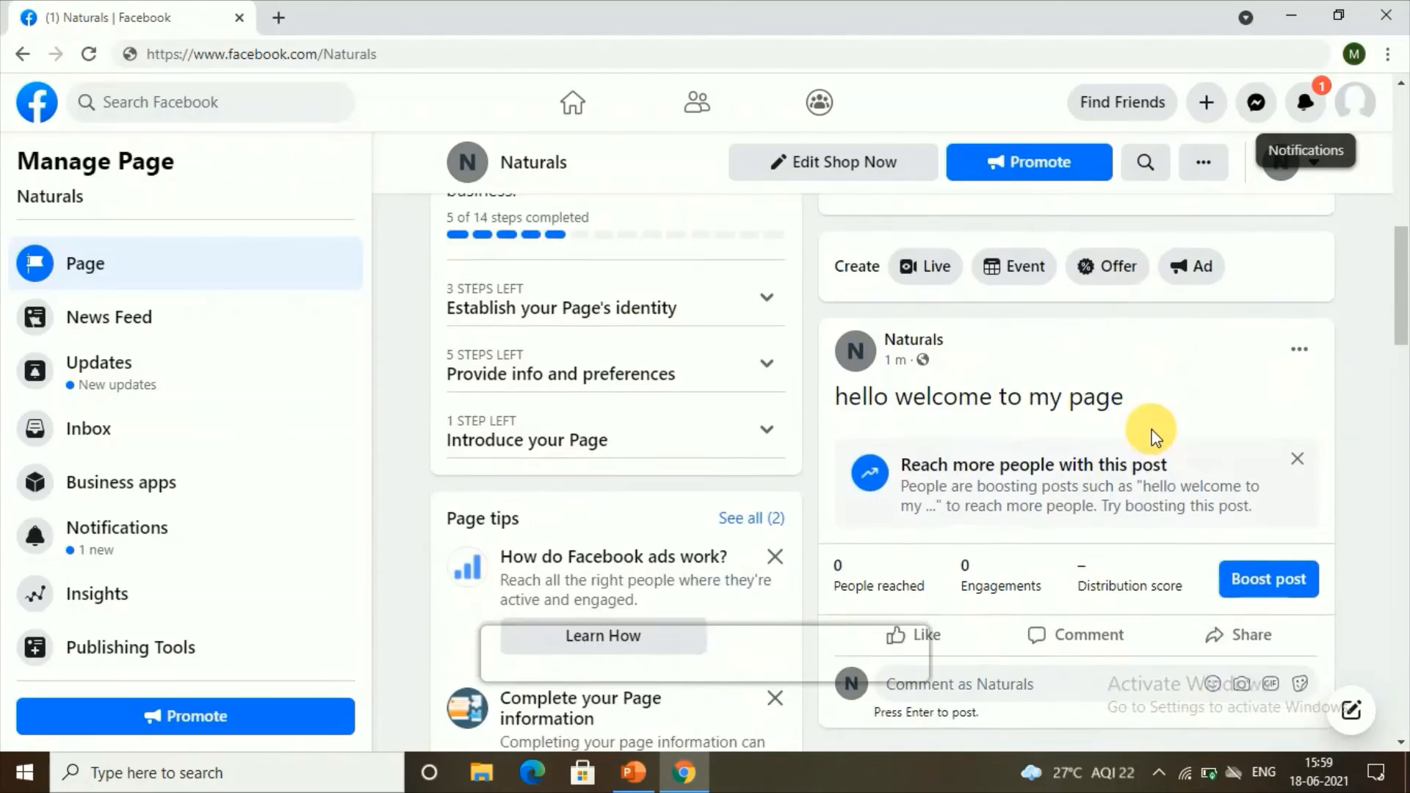
scroll(1153, 435, "down", 1)
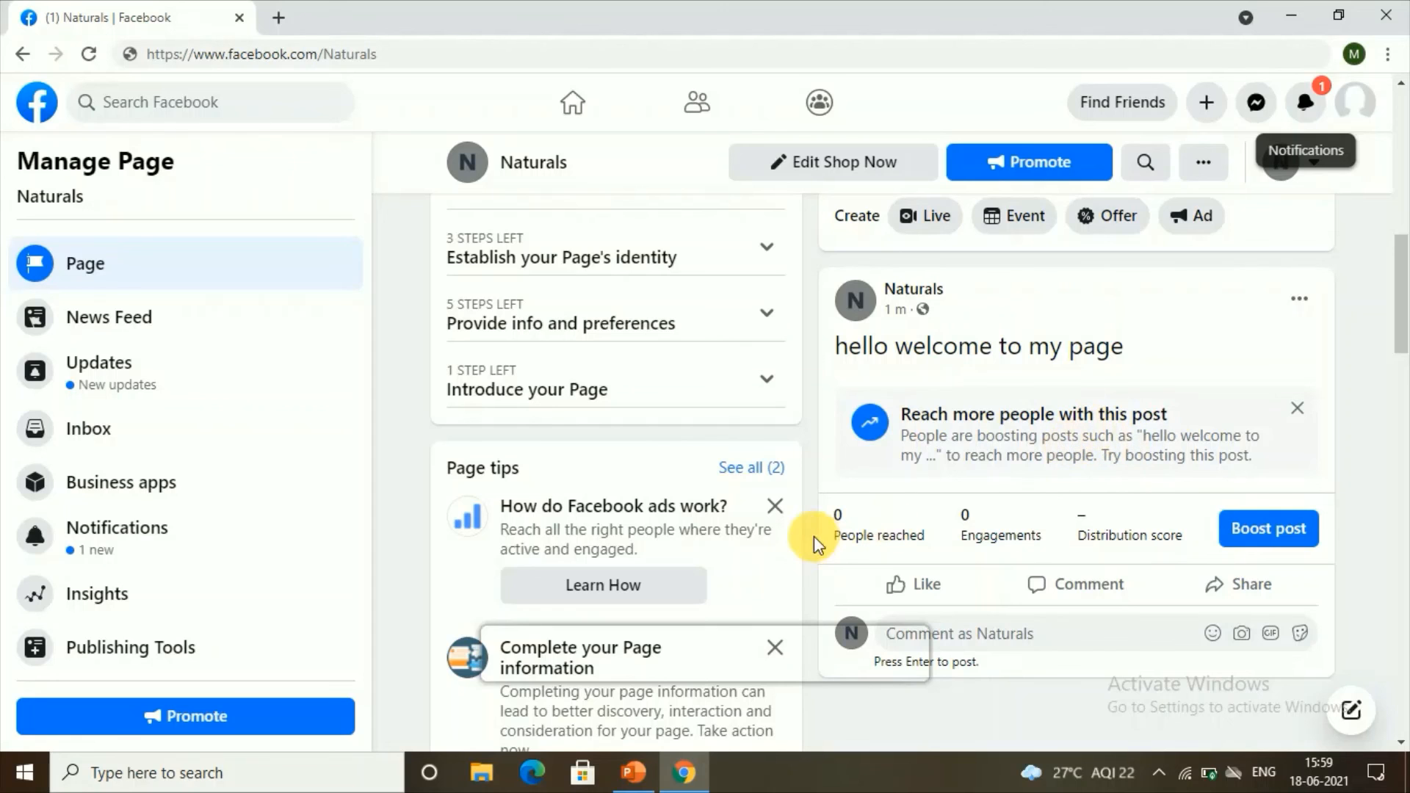
scroll(582, 531, "down", 3)
scroll(528, 523, "down", 1)
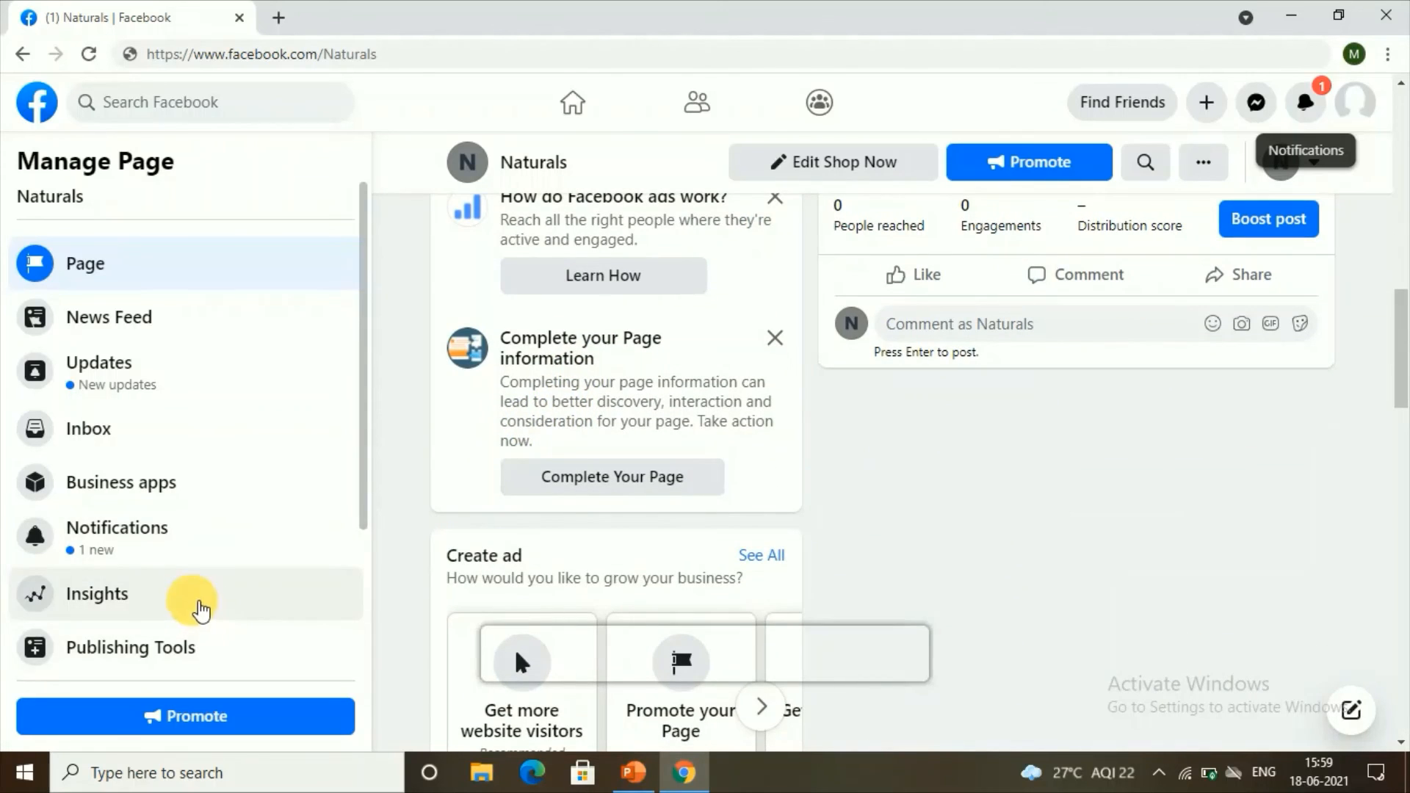
left_click(80, 619)
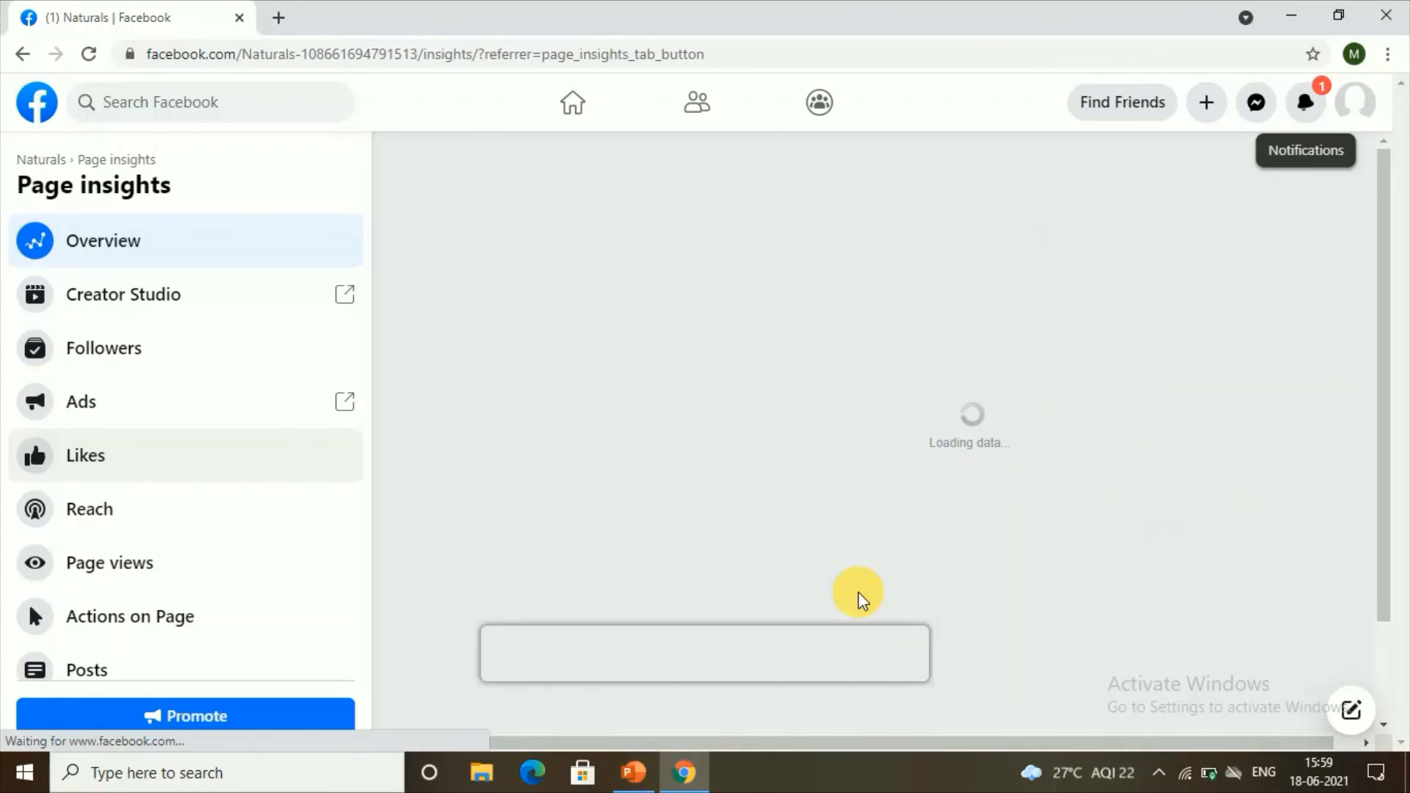
left_click(22, 53)
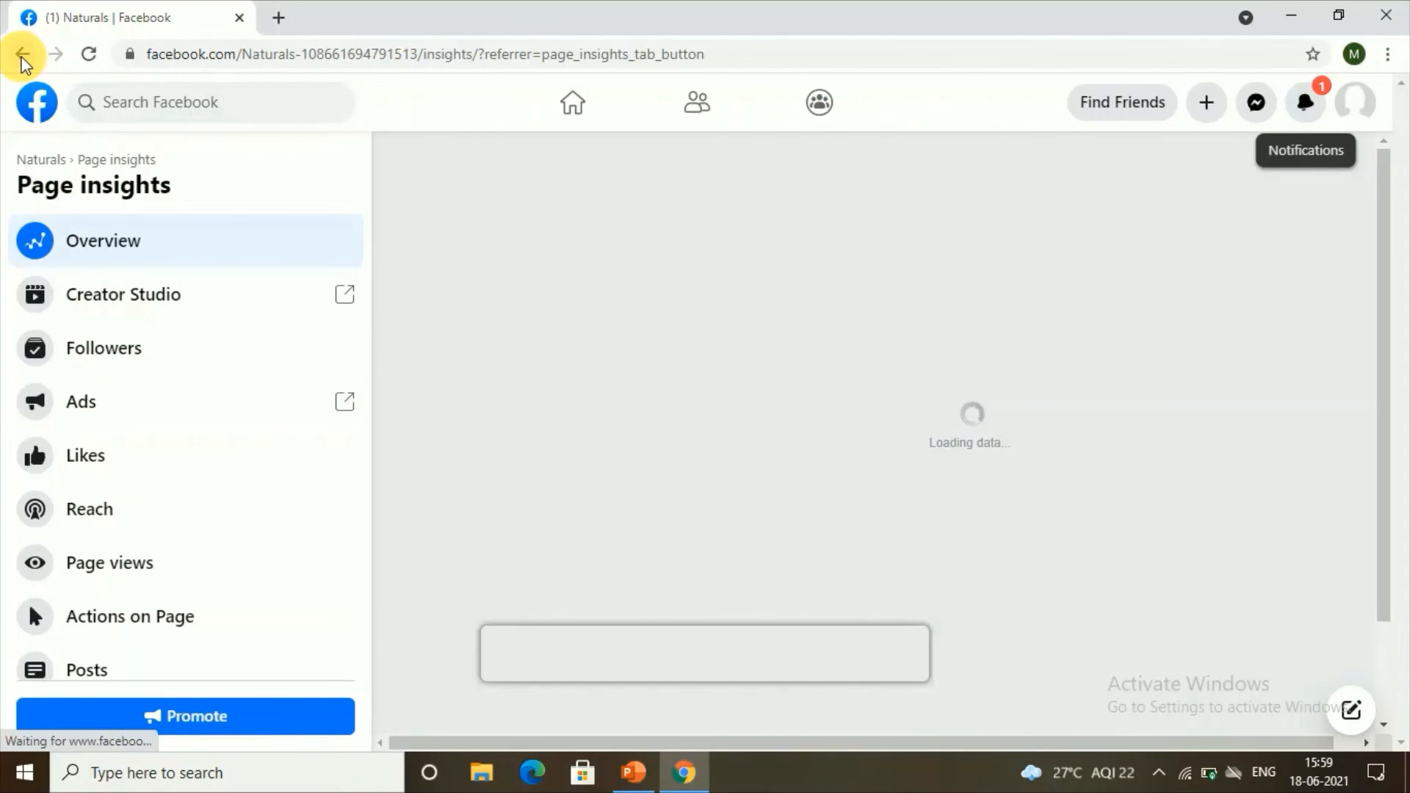
left_click(157, 229)
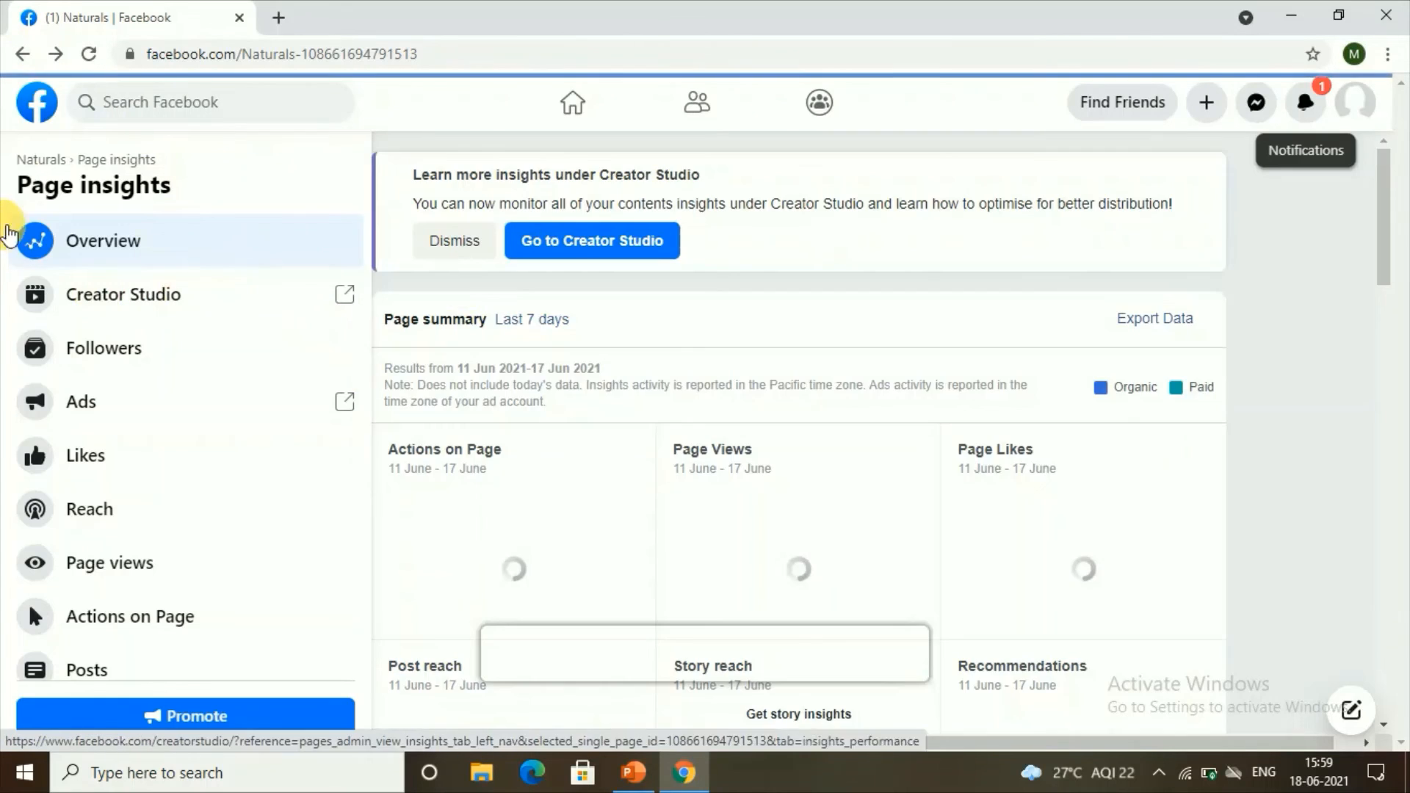
scroll(668, 534, "down", 4)
scroll(665, 529, "down", 10)
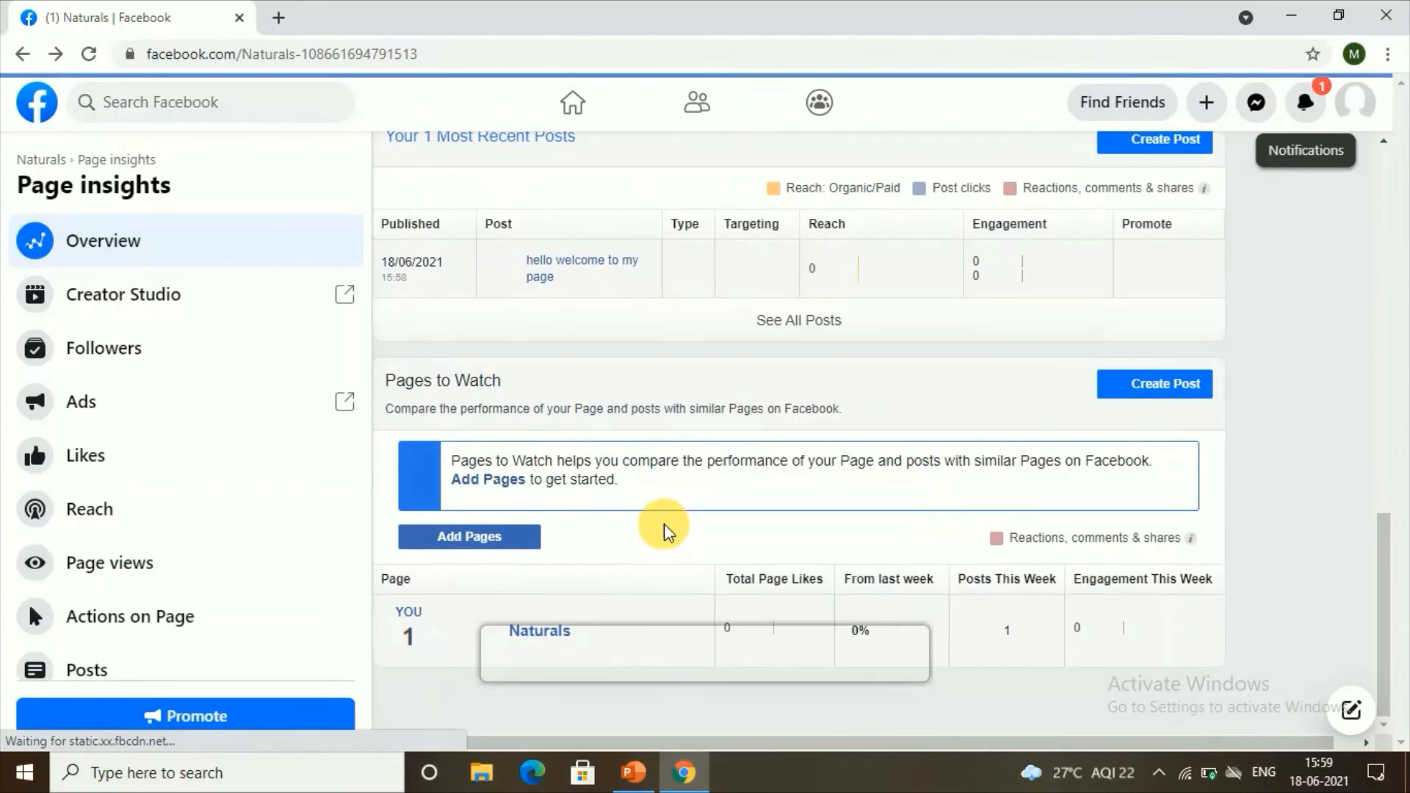
scroll(488, 437, "up", 11)
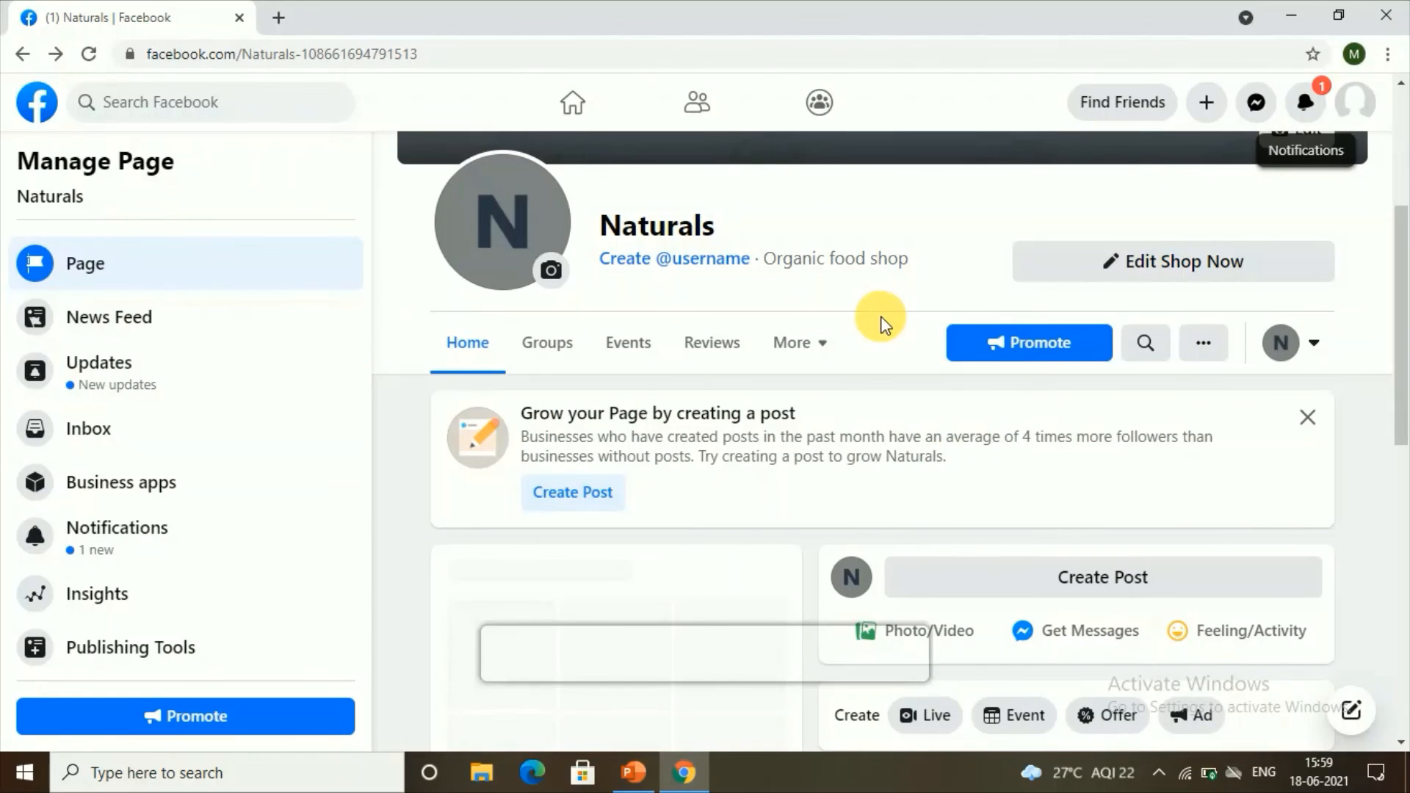
scroll(787, 268, "down", 4)
scroll(811, 222, "down", 15)
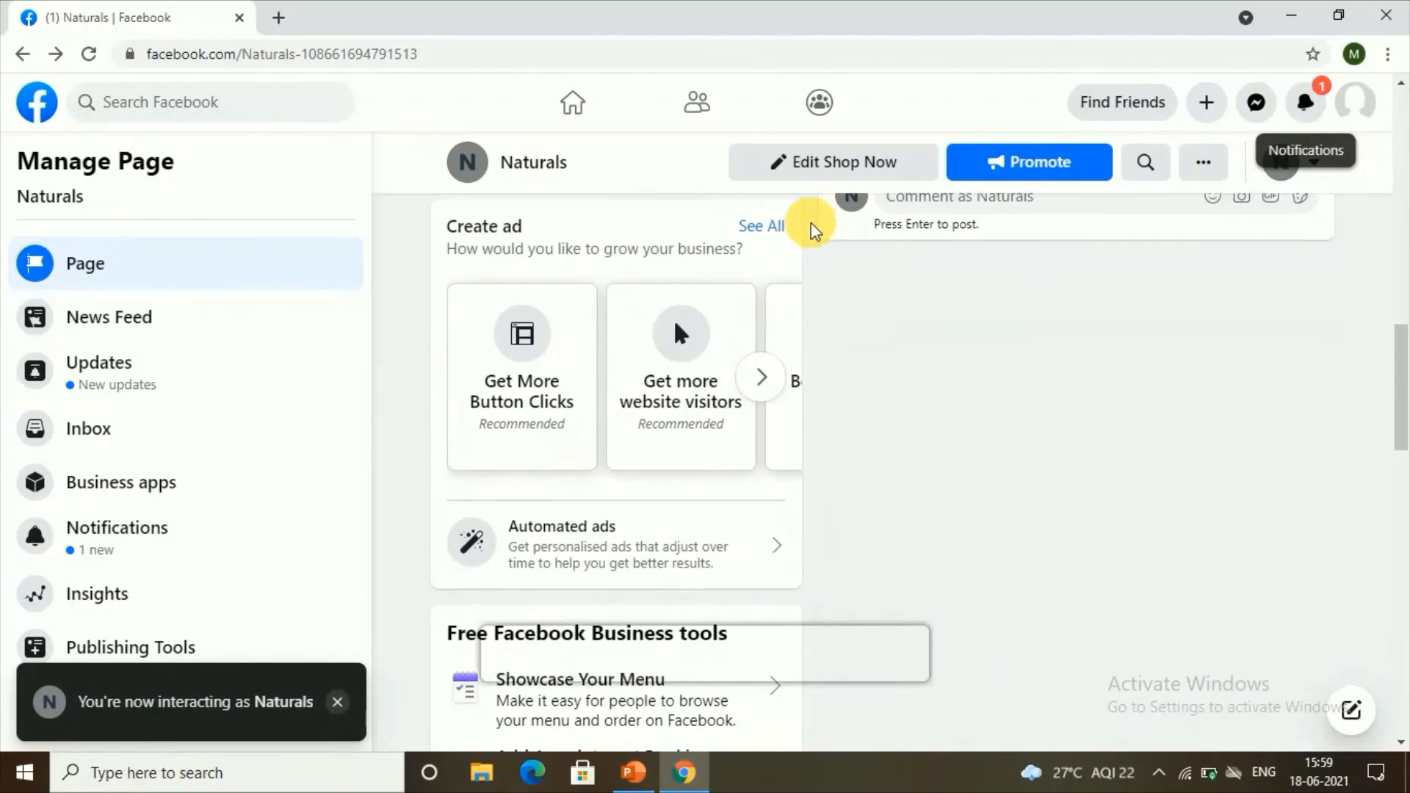
scroll(812, 214, "down", 6)
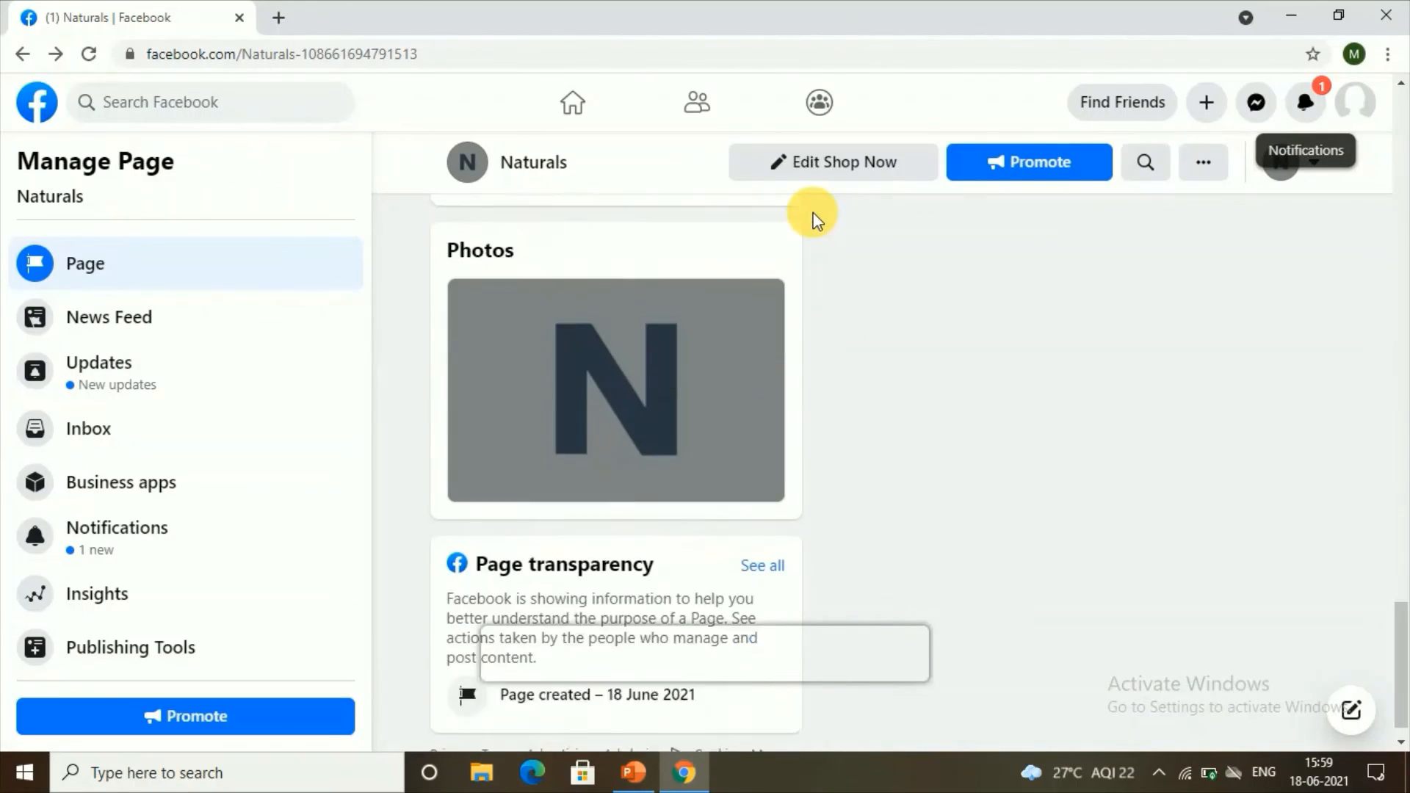
scroll(742, 441, "up", 6)
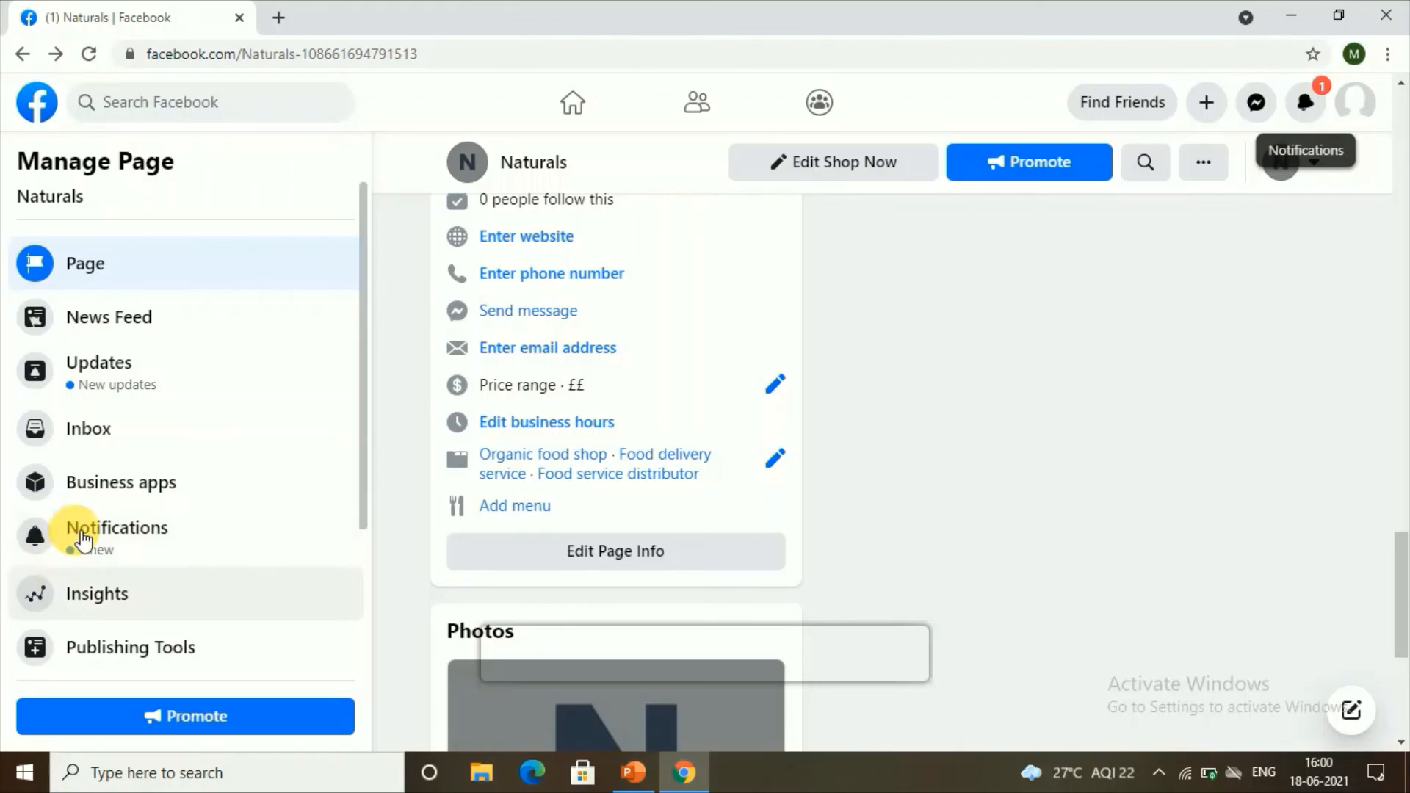
scroll(431, 448, "down", 5)
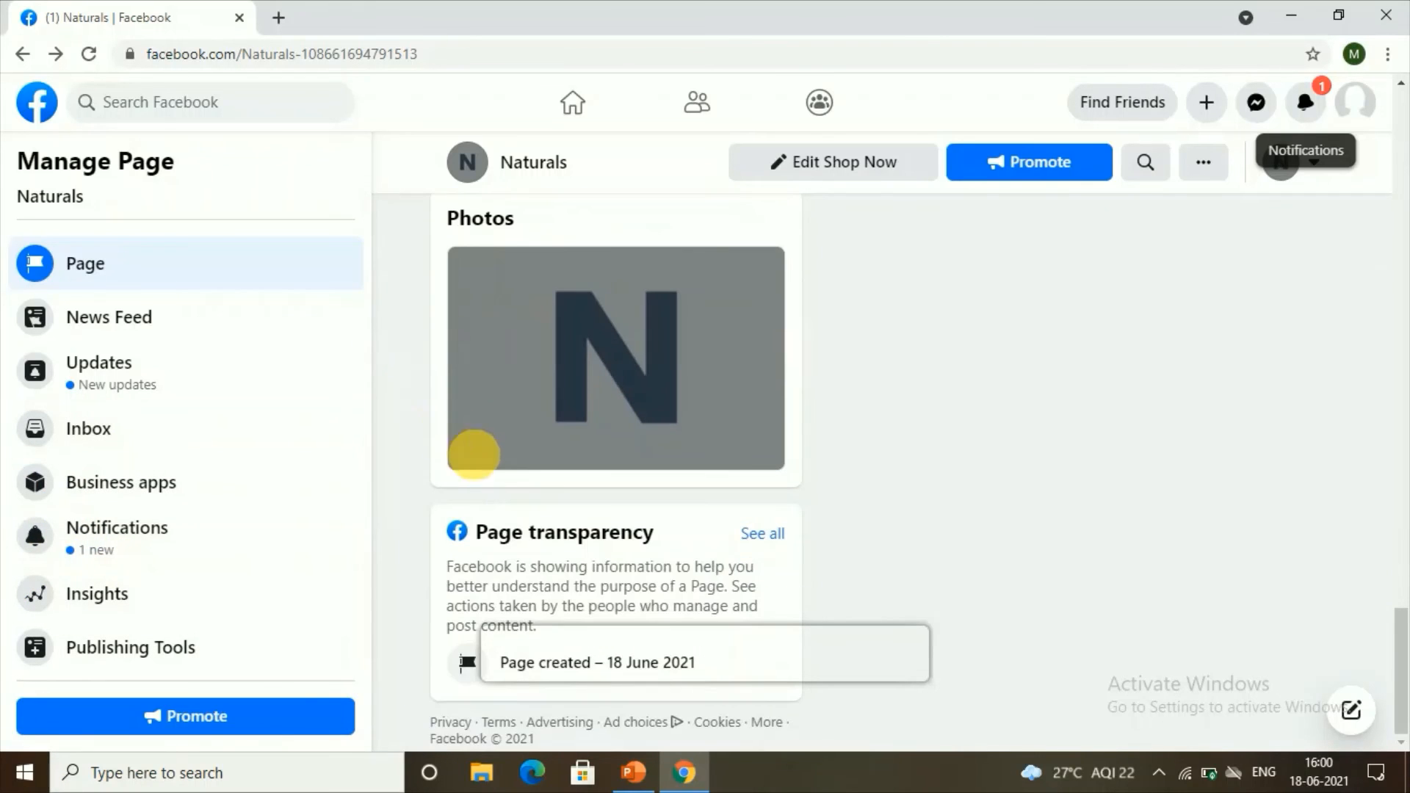